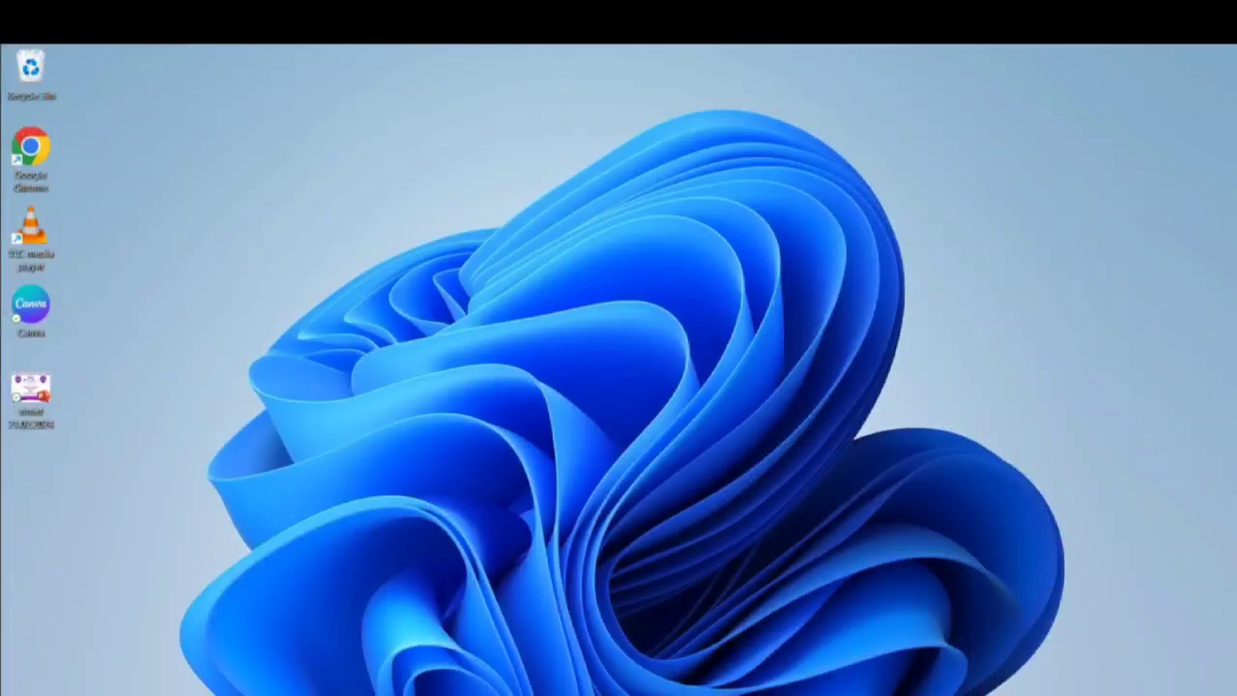
Step: Launch Excel and create a new blank workbook
key(super)
click(435, 146)
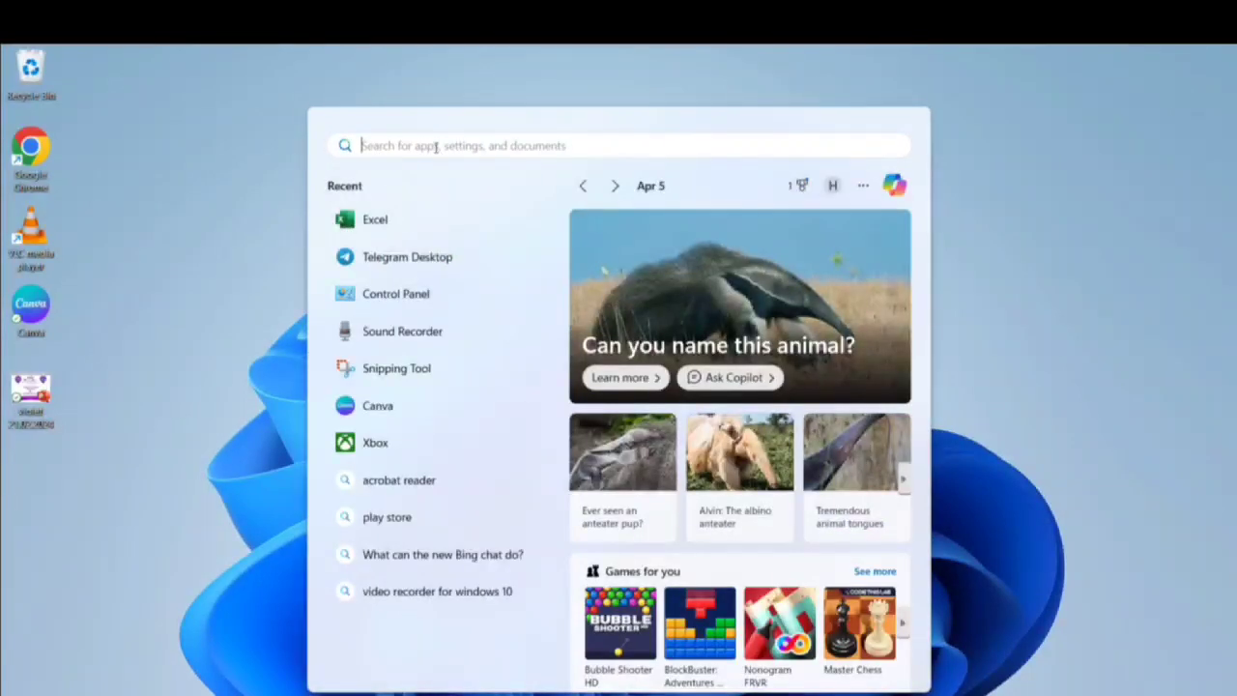
text(ex)
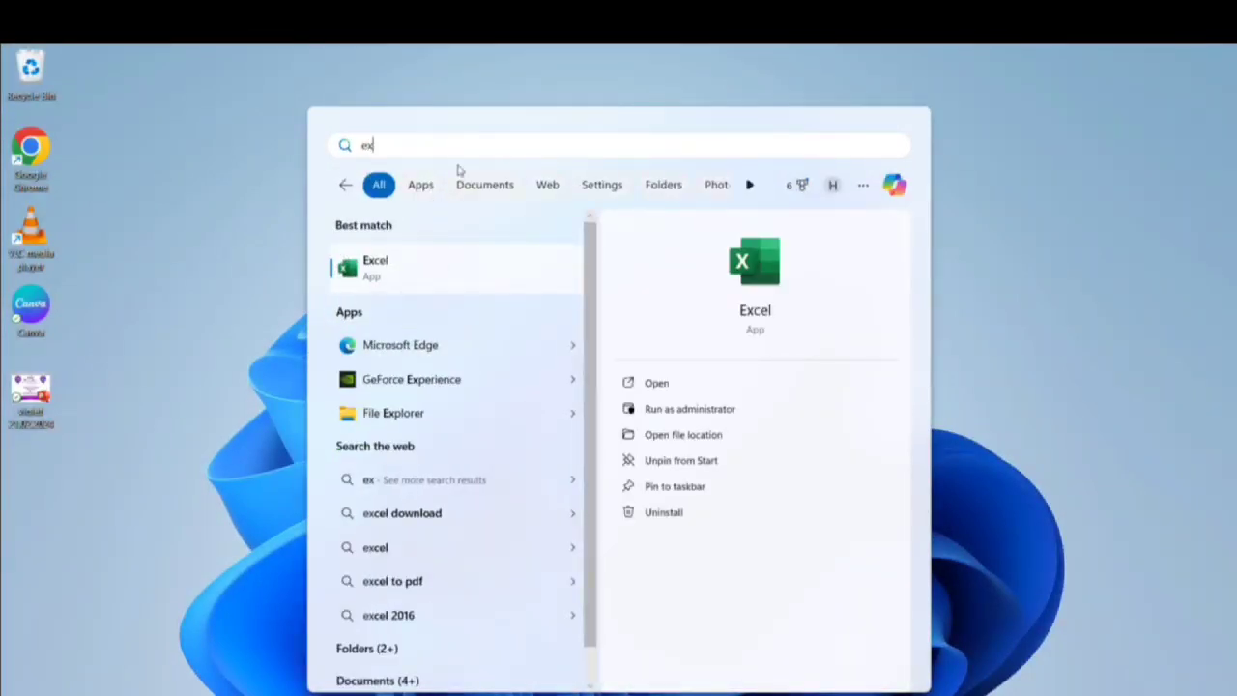
click(438, 264)
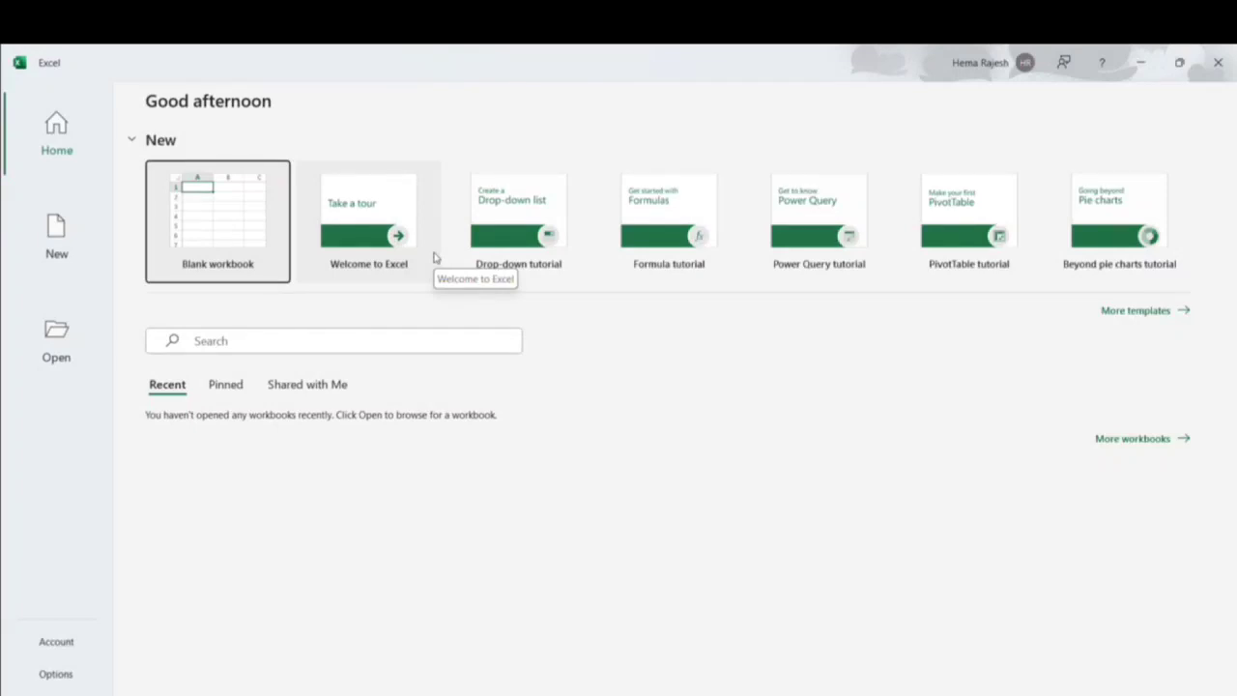
click(58, 253)
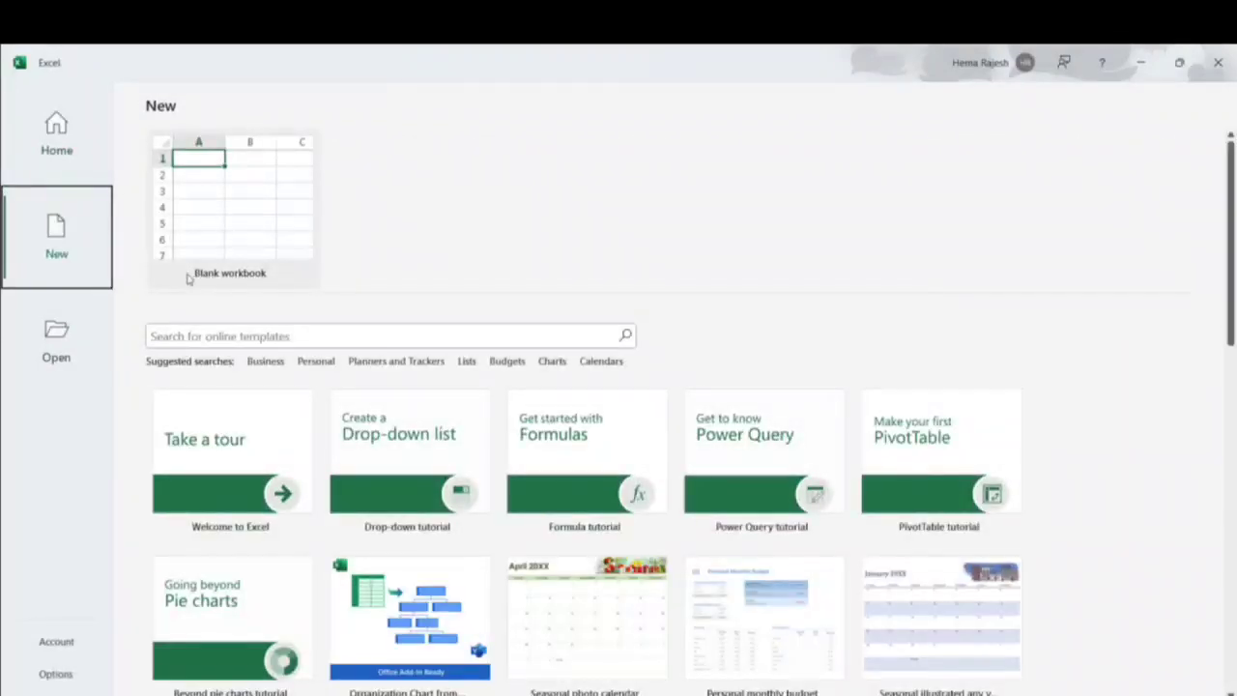
click(245, 233)
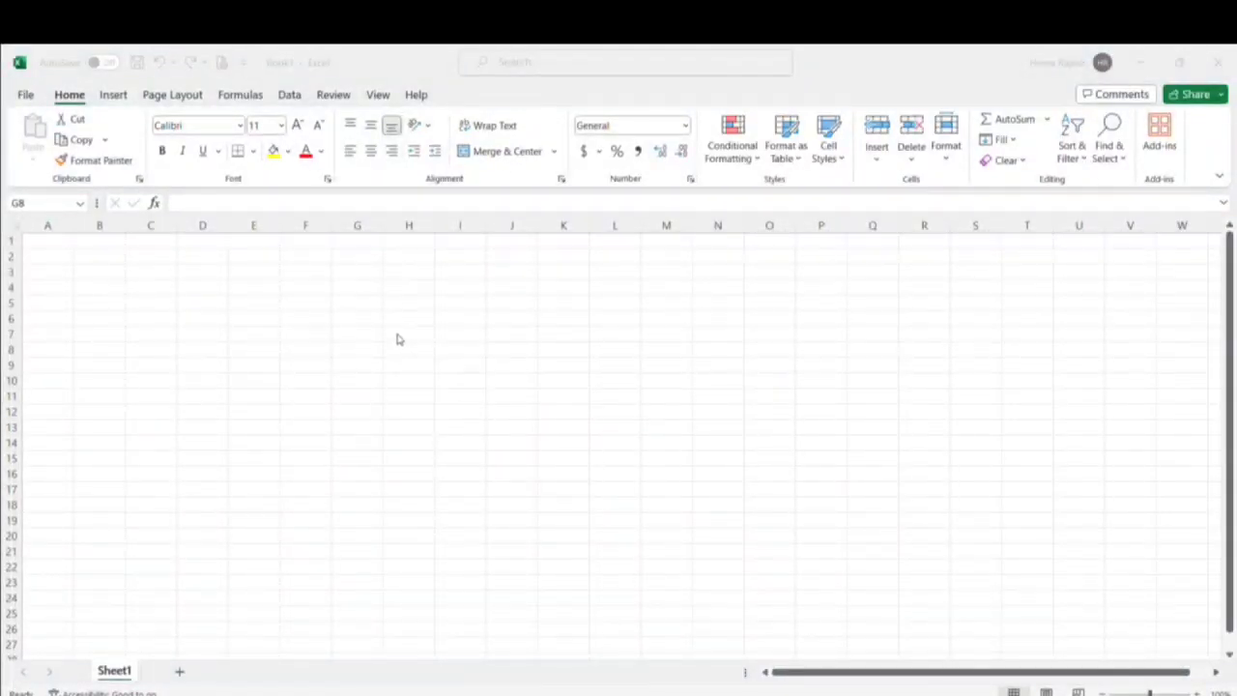
click(403, 311)
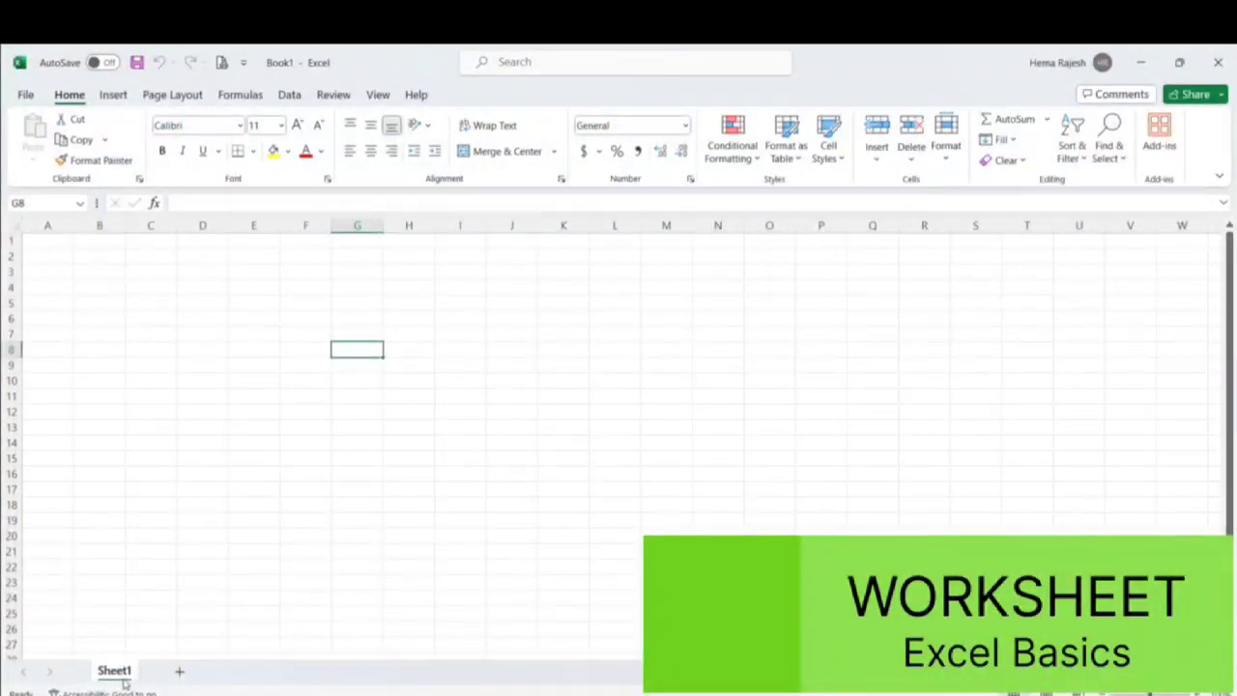
Step: Add four worksheets, Sheet2 to Sheet5, to the workbook
click(178, 674)
click(232, 674)
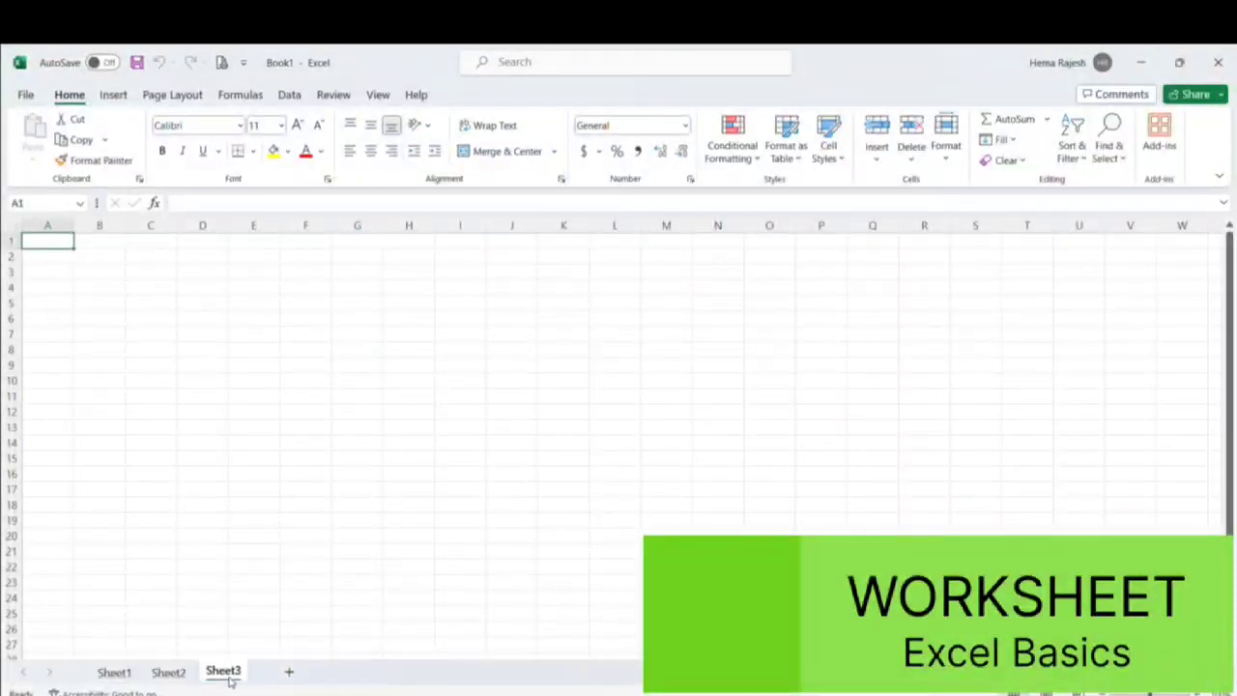
click(287, 674)
click(342, 675)
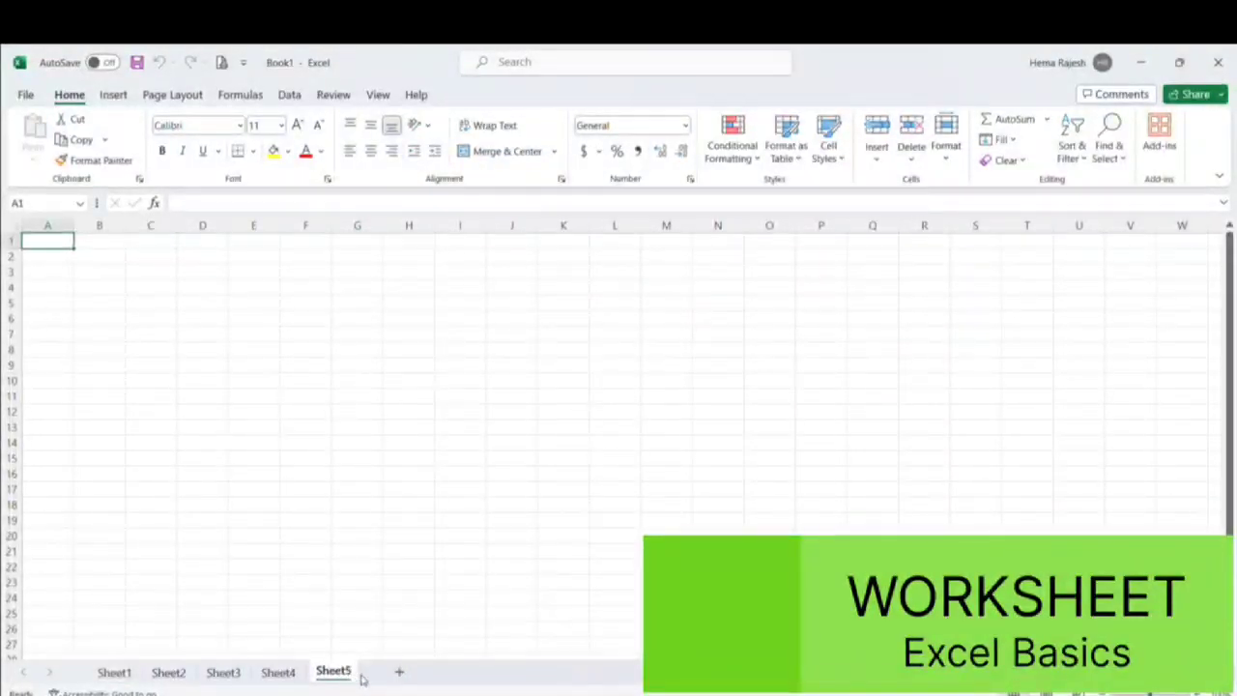
Step: Select various cells across Sheet5, including D4, I7, E6, F5 and D8, to examine how rows and columns form cells
click(534, 76)
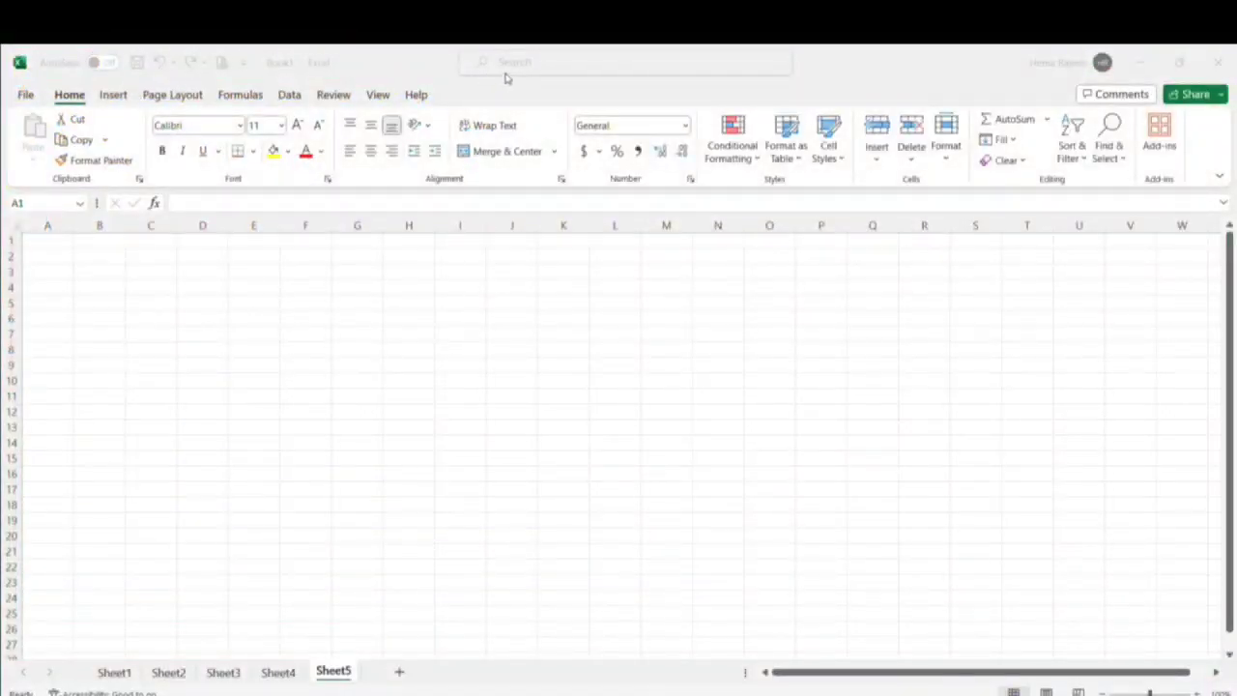
scroll(538, 76, up, 9)
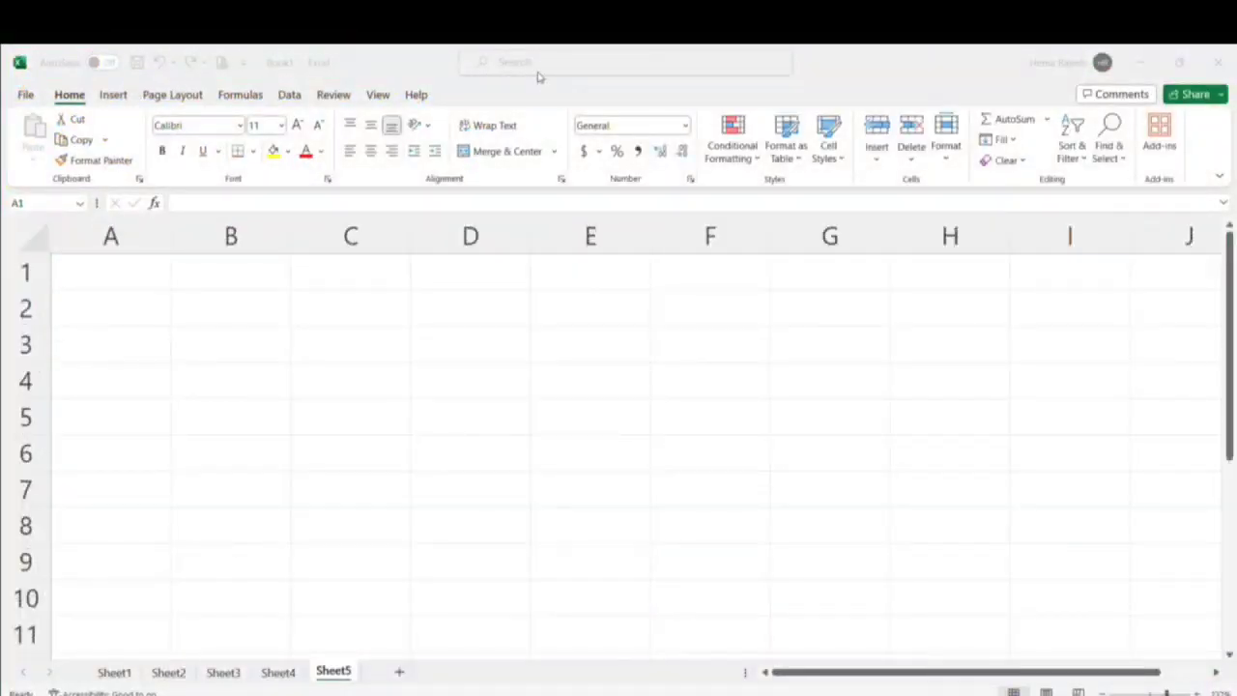
click(489, 389)
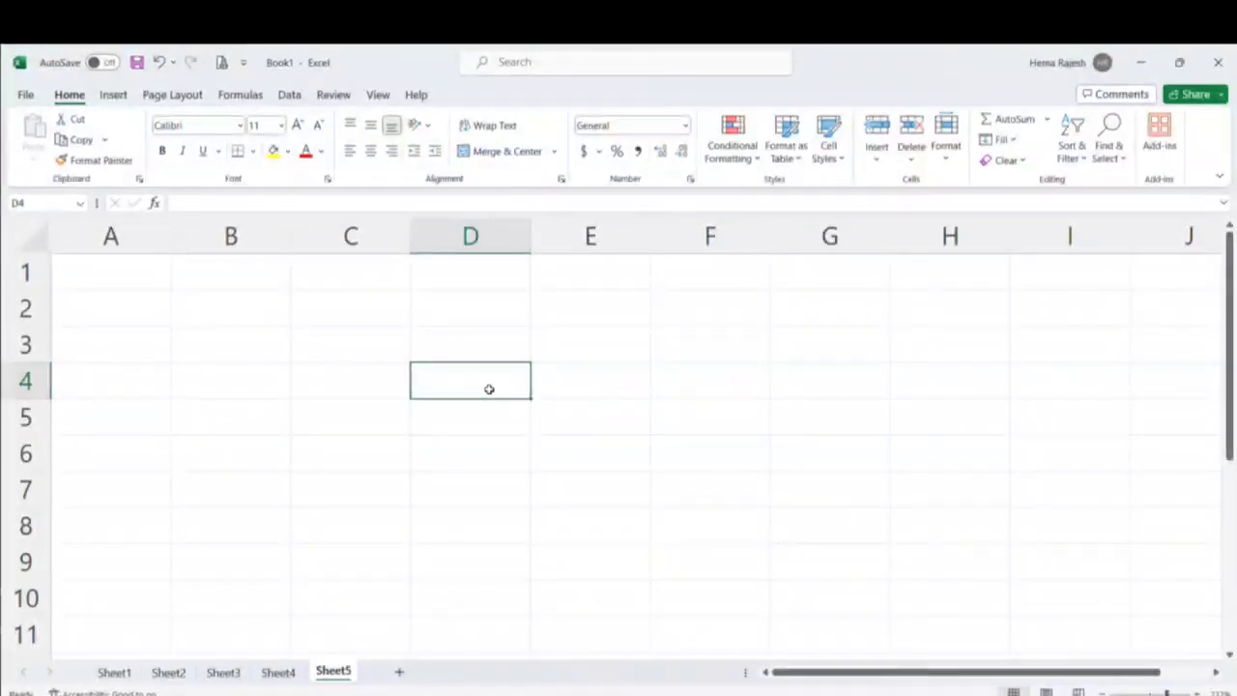
click(1026, 501)
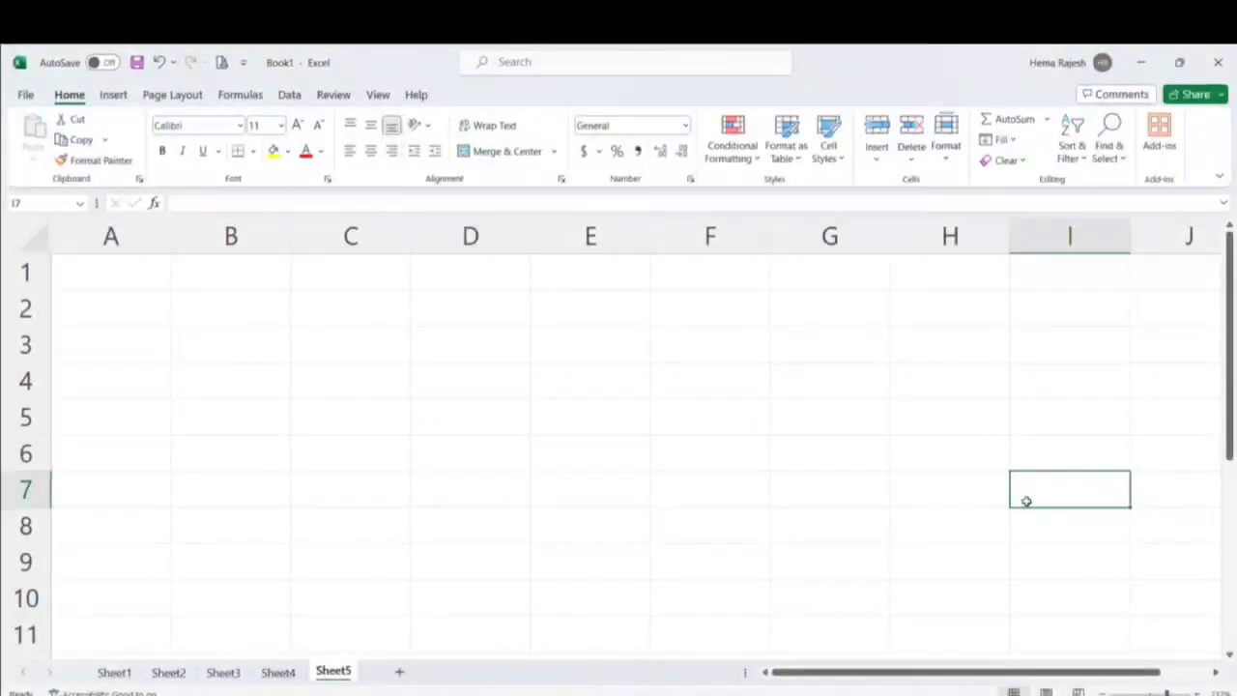
click(573, 463)
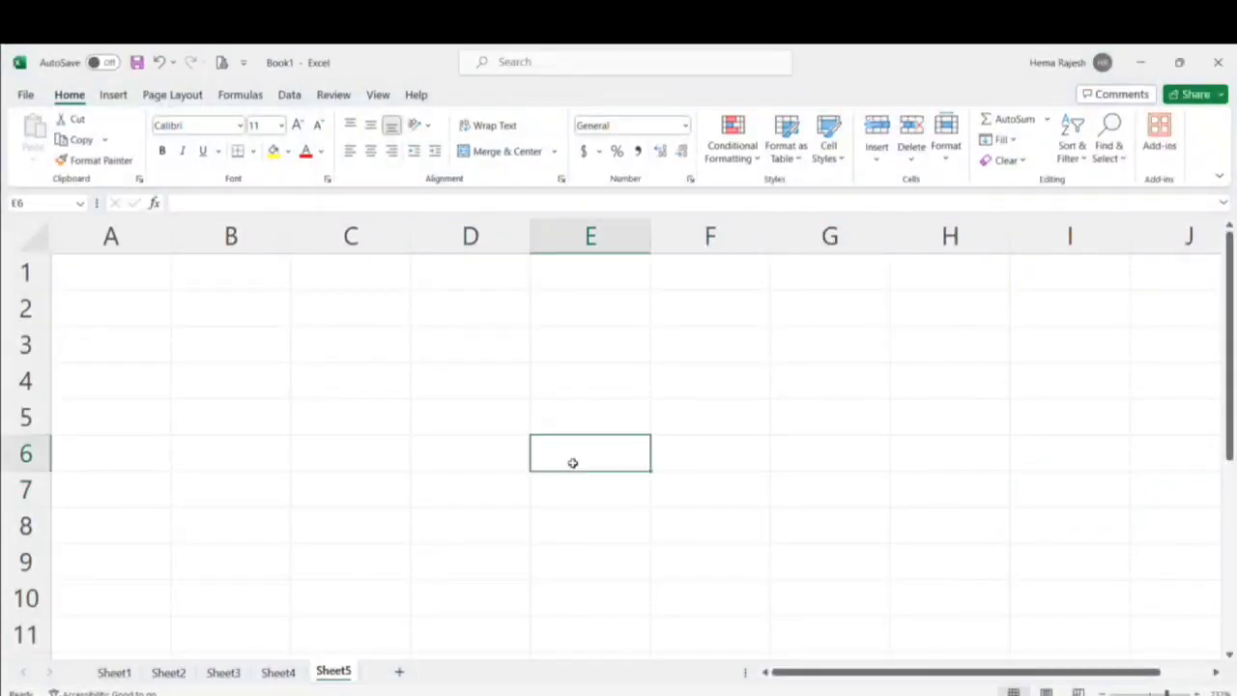
click(389, 450)
click(609, 408)
click(766, 423)
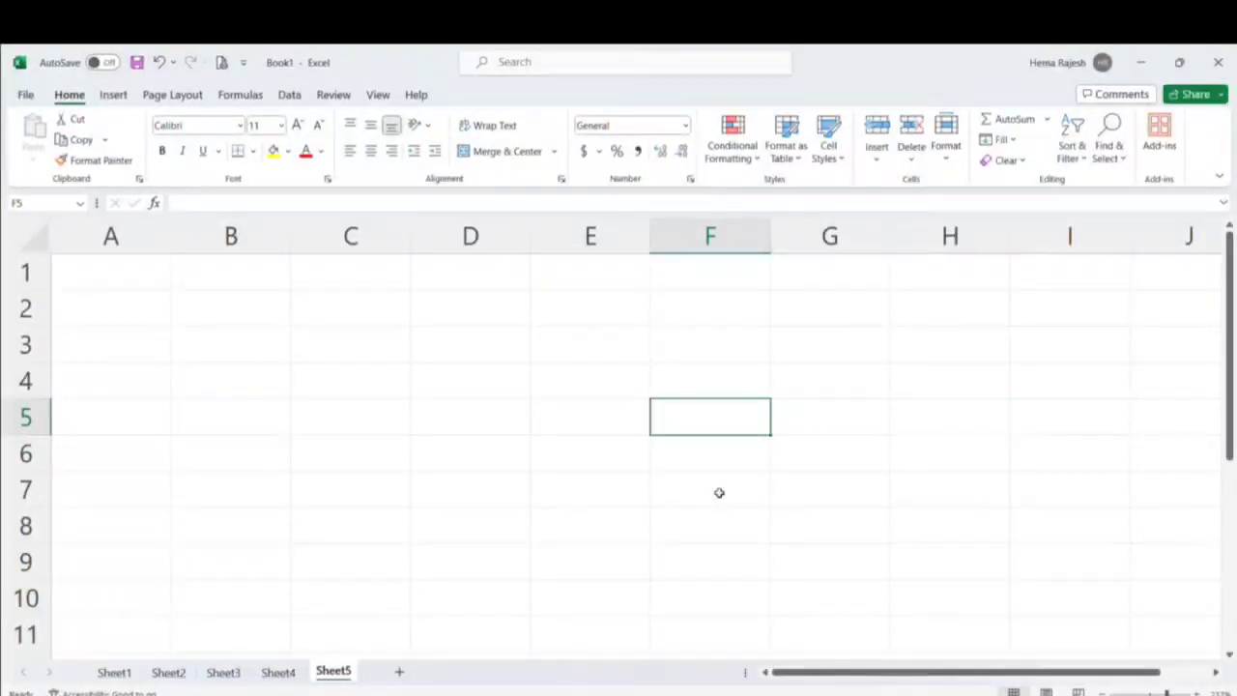
click(490, 512)
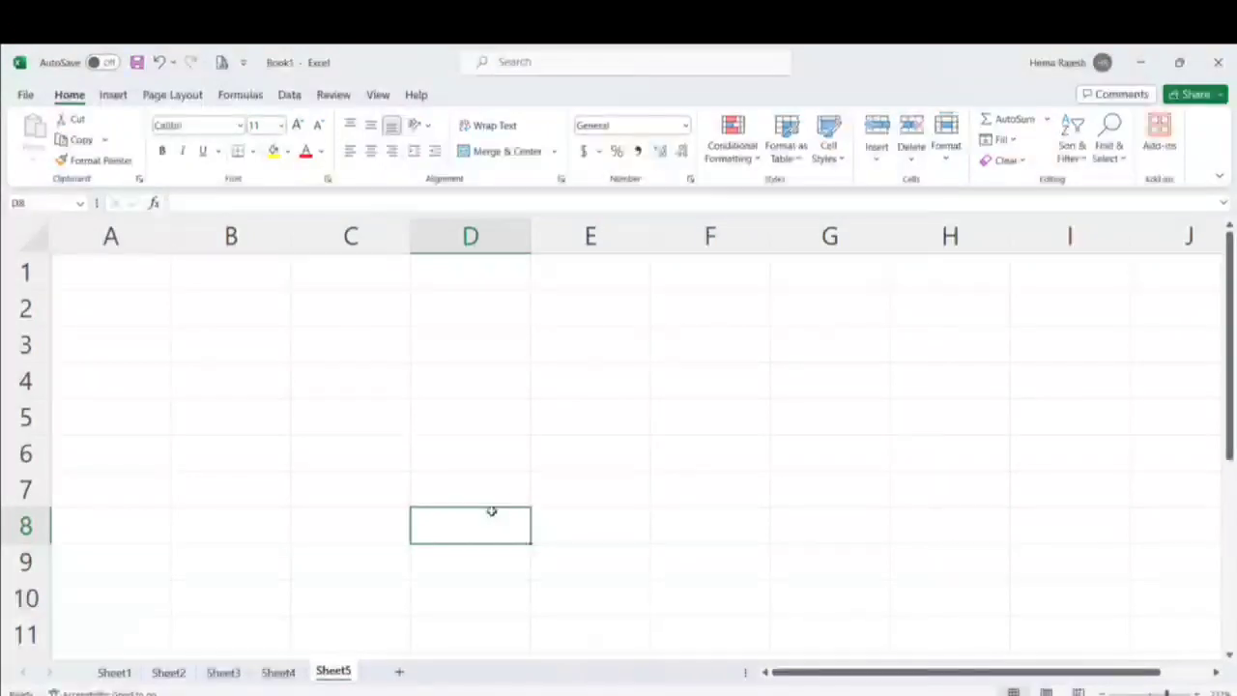
Step: Examine the cell addresses of D5, B5, C2 and B6 by selecting each cell and reading its reference
click(488, 408)
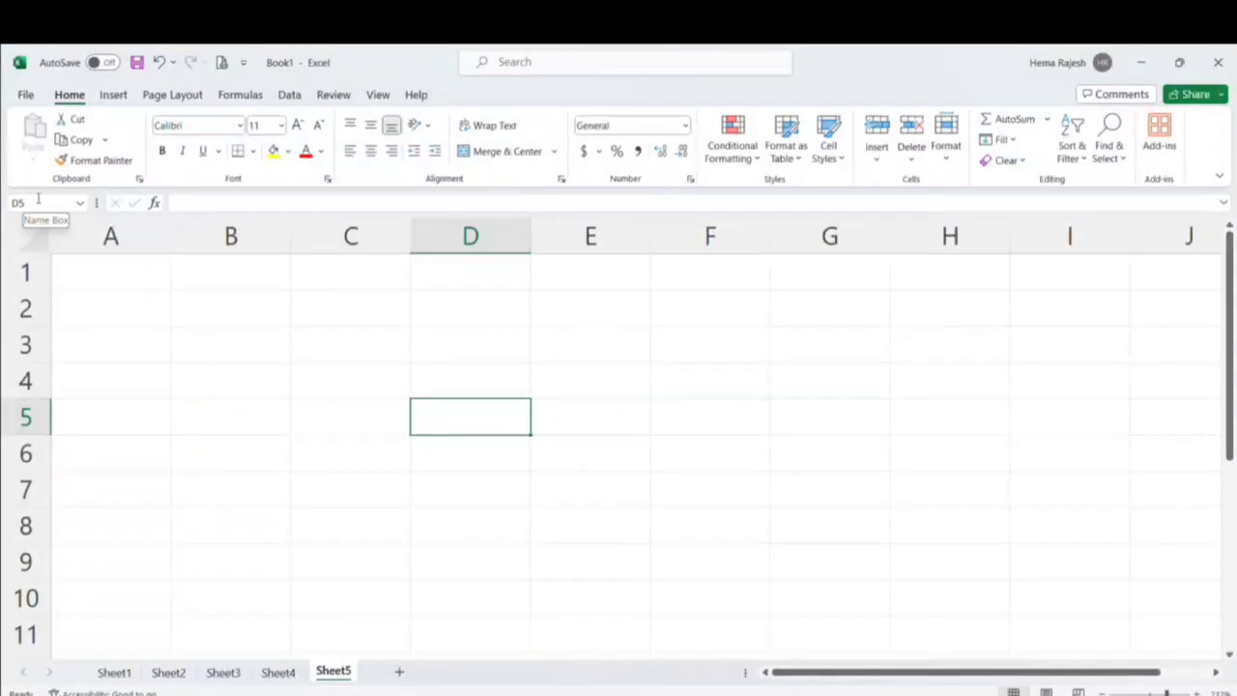
click(218, 431)
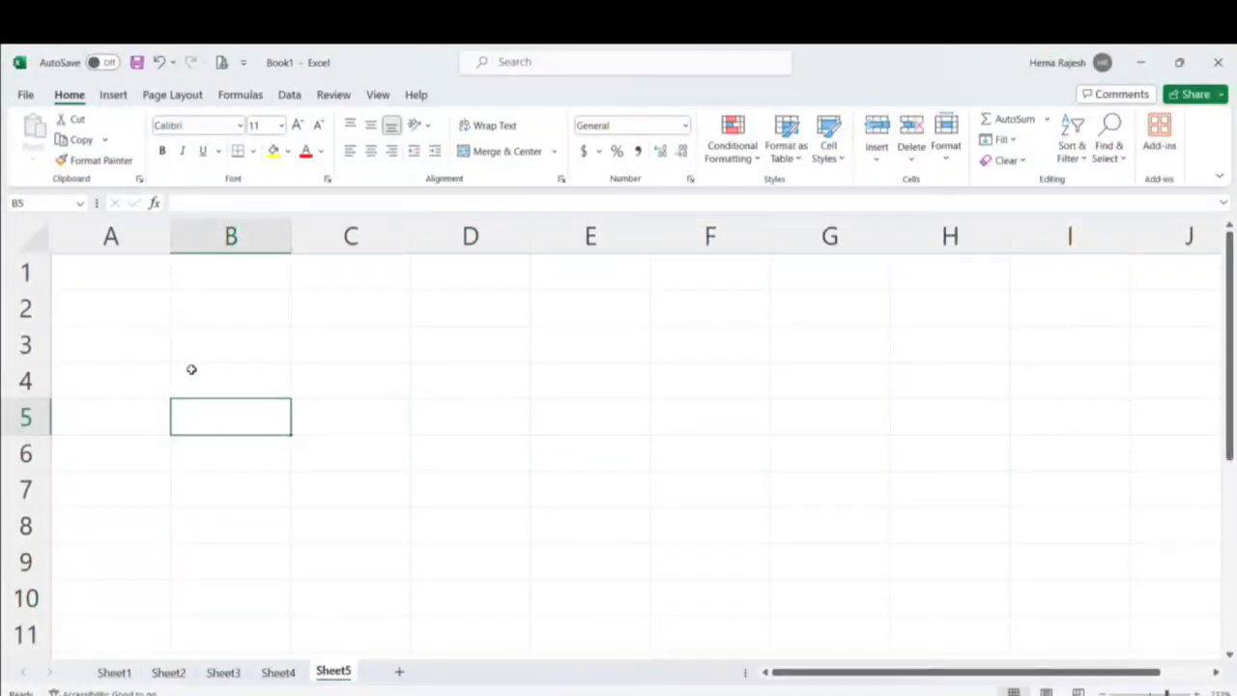
click(349, 319)
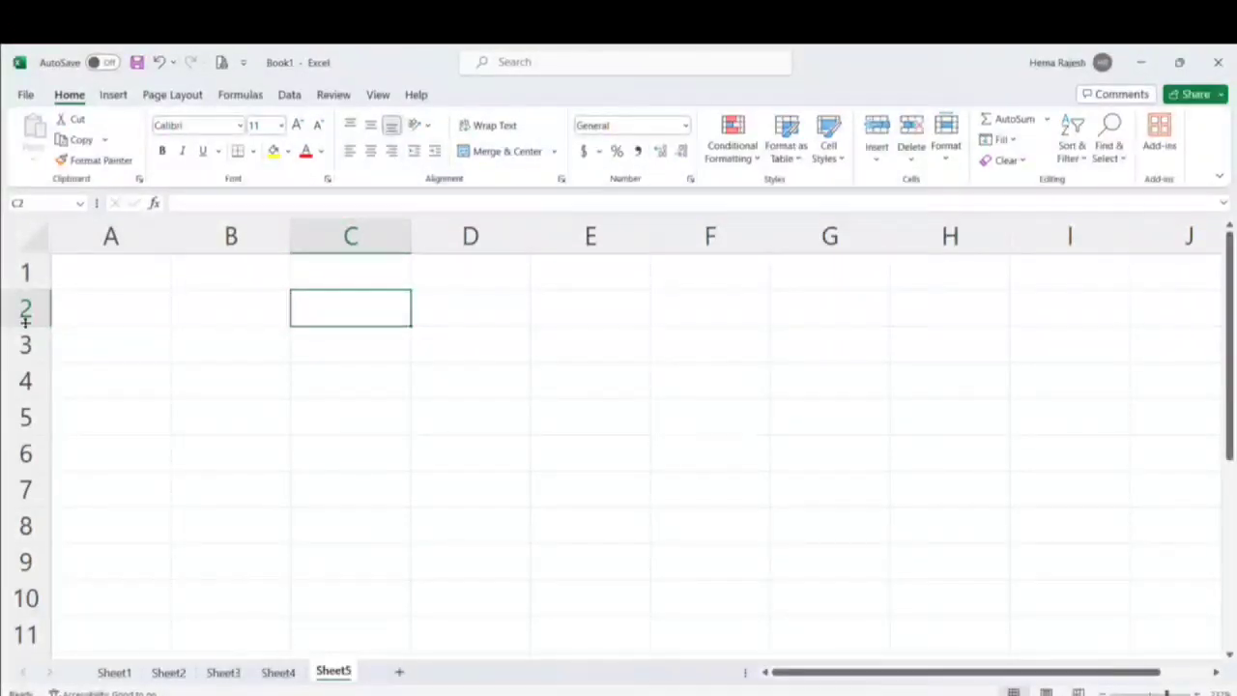
click(366, 468)
click(198, 454)
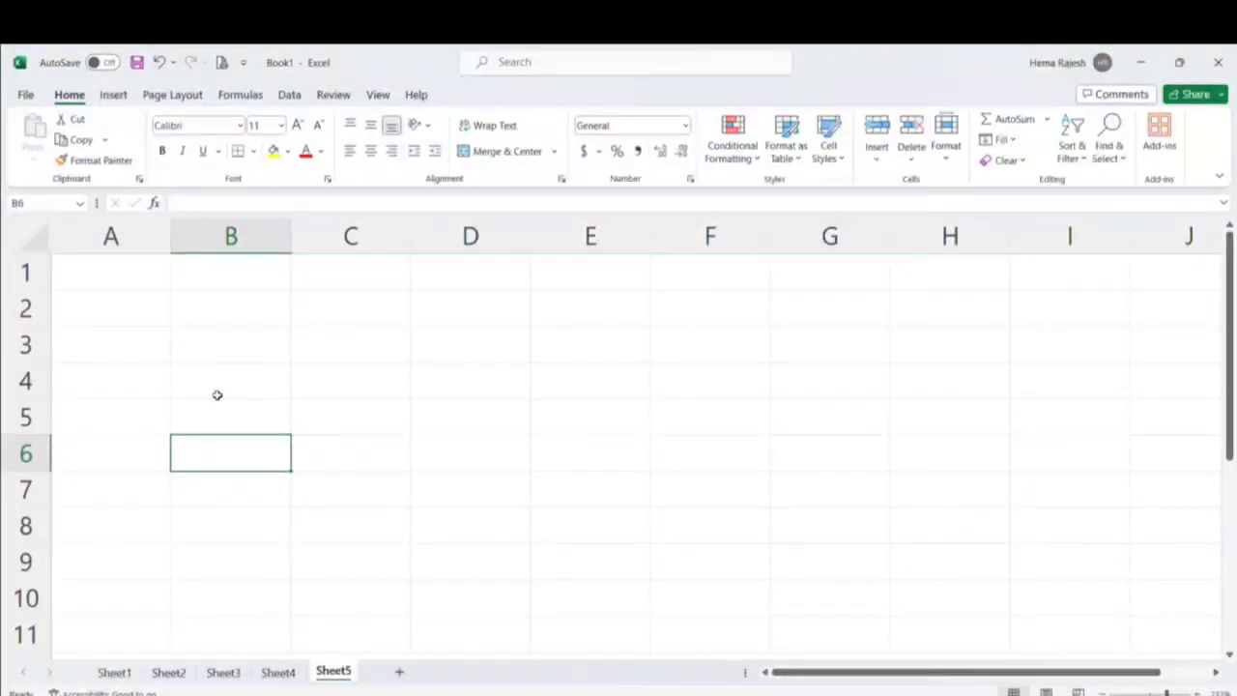
click(611, 368)
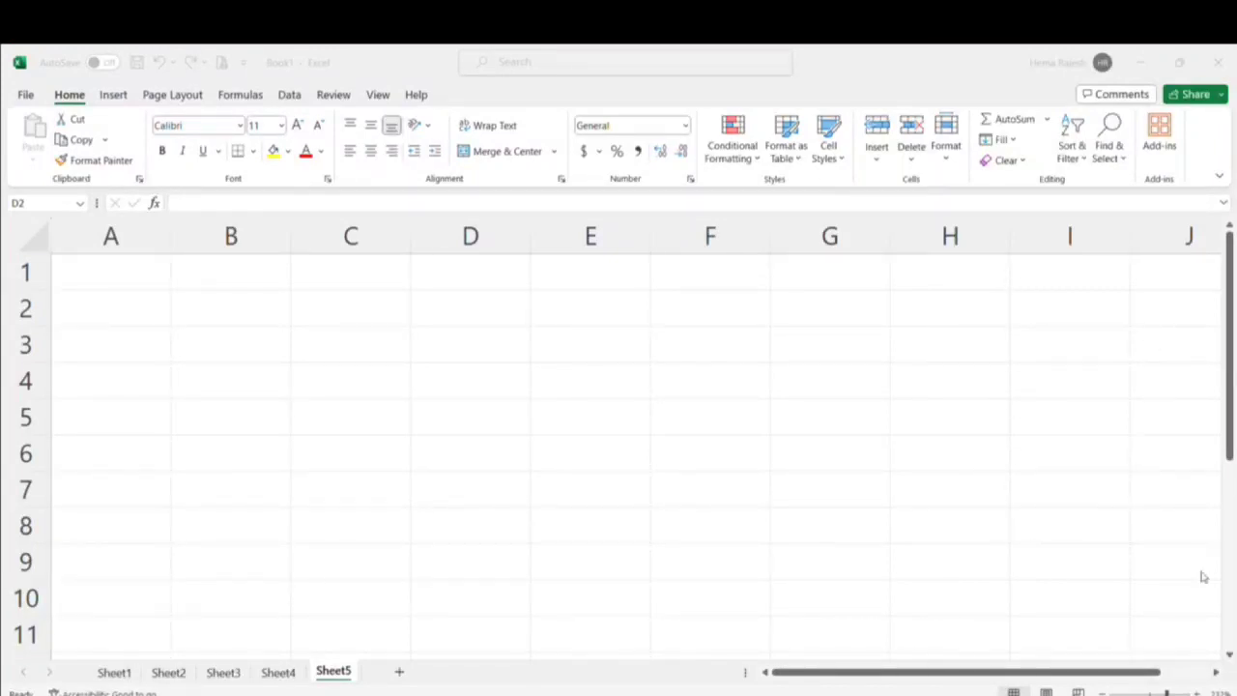
Step: Return the zoom to 100% and move along row 1 to cell AG1 to examine the column lettering after Z
click(1167, 693)
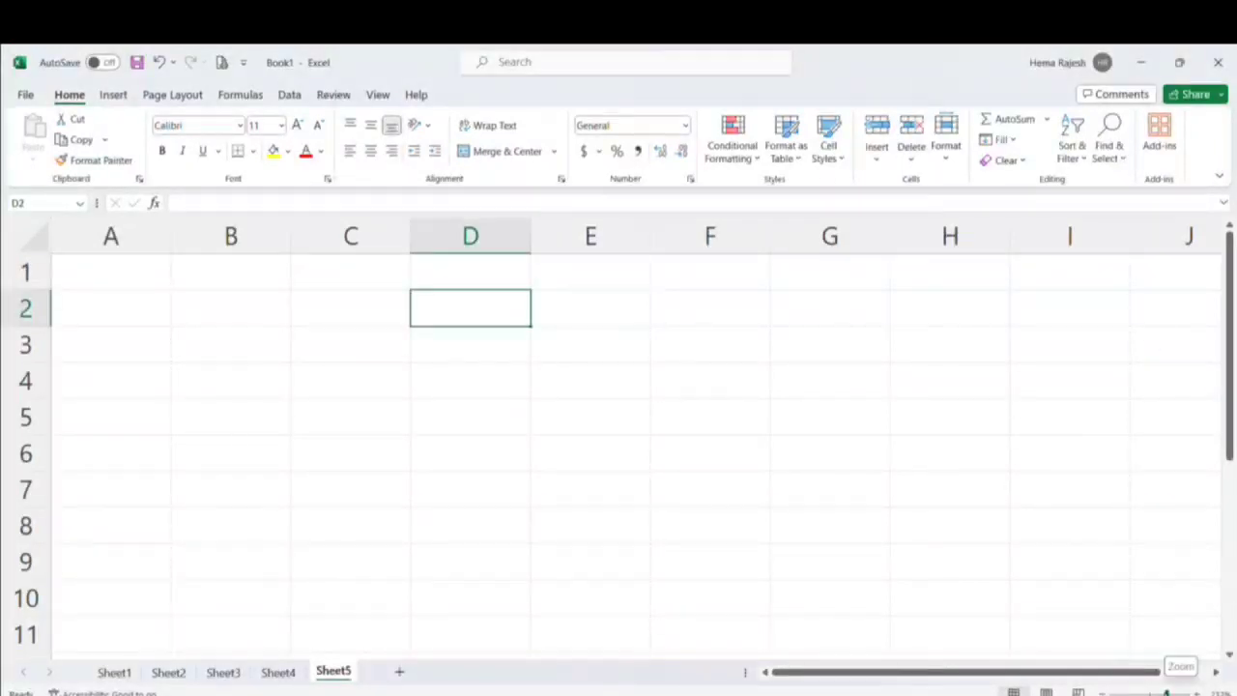
drag(1167, 693, 1149, 693)
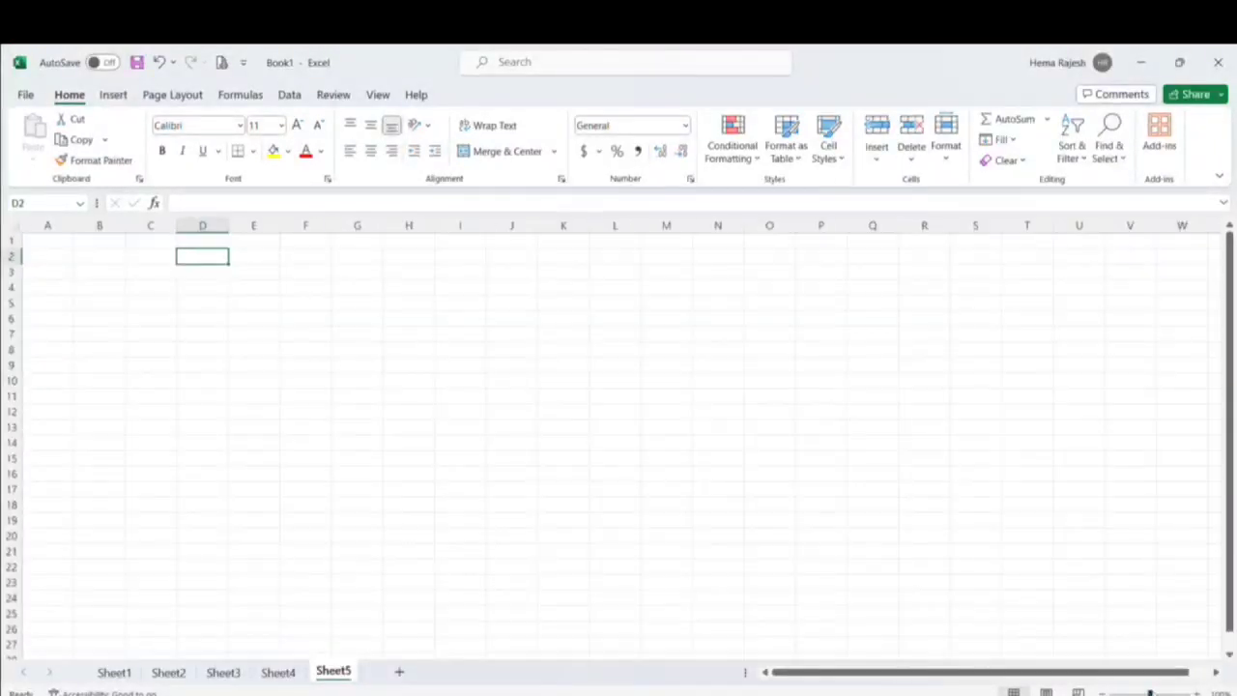
click(1197, 226)
key(Right)
key(Right)
key(Right)
key(Right)
key(Right)
key(Right)
key(Right)
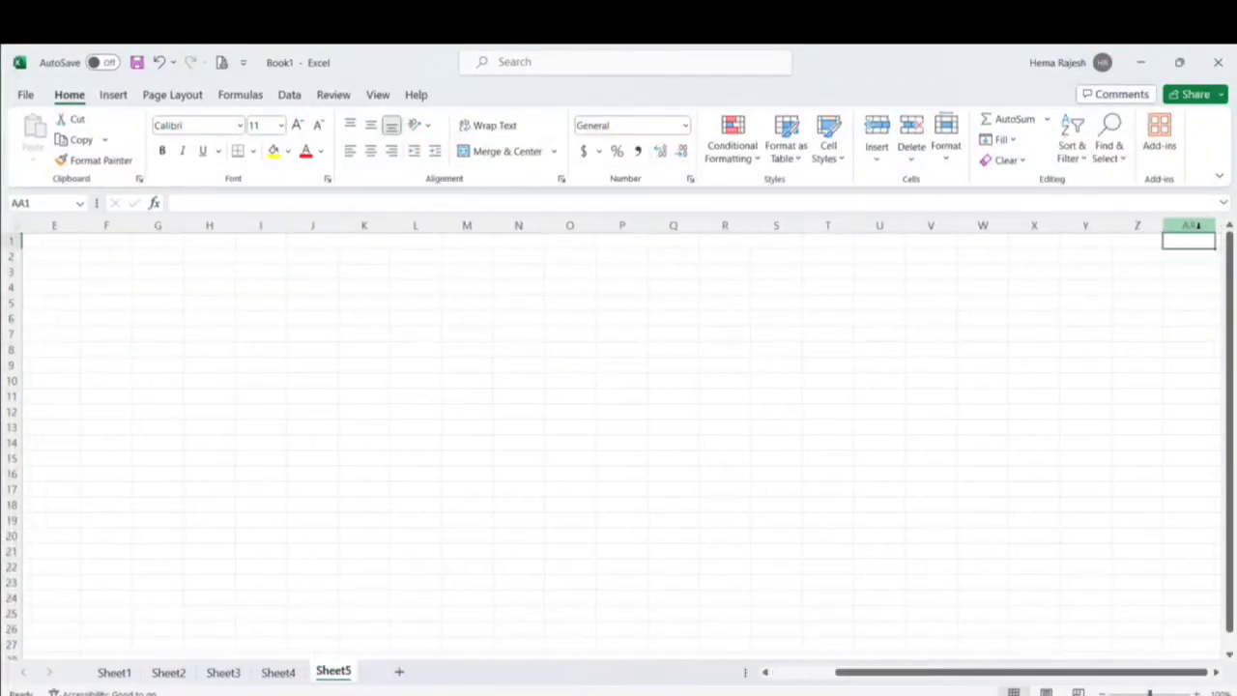
key(Right)
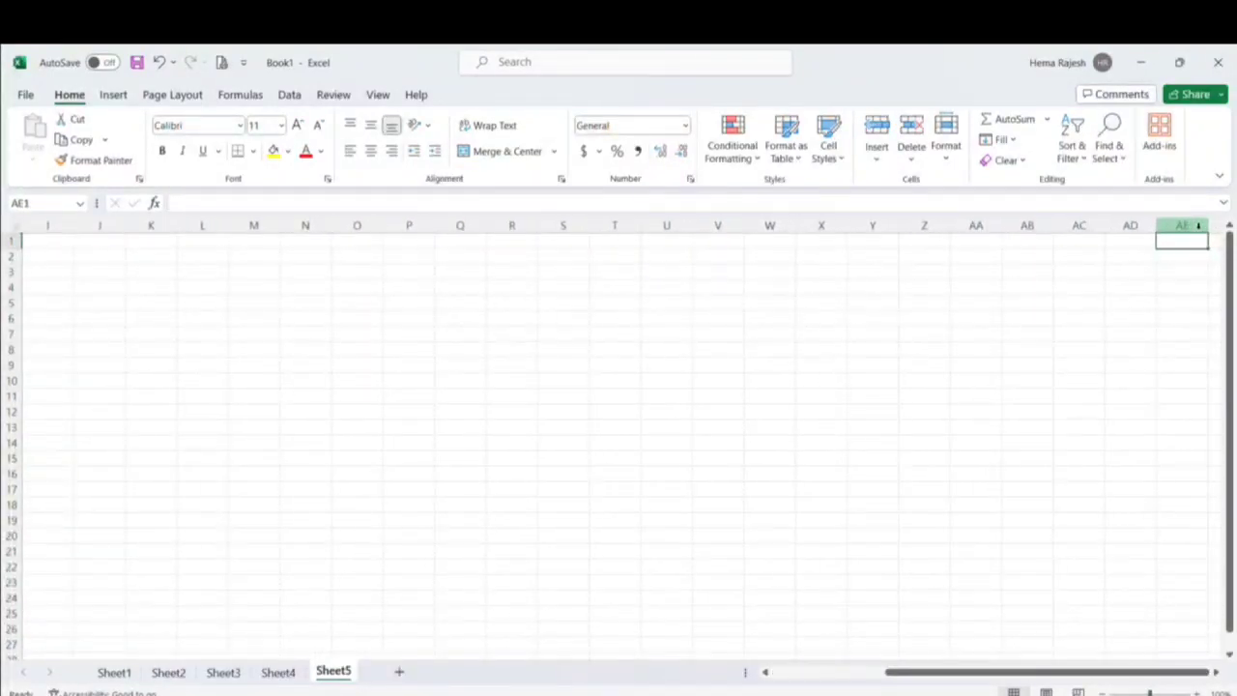
key(Right)
key(Right)
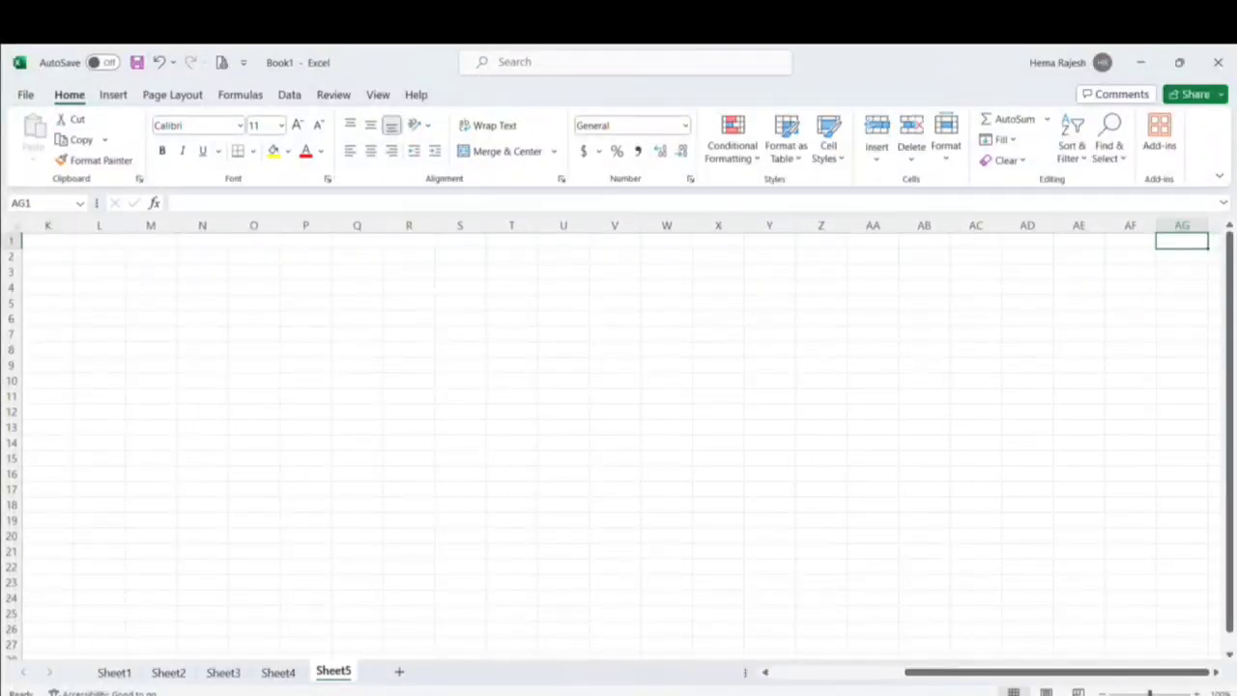
Step: Go to cell XFD1 on Sheet1 to view the last column, and return to cell A1
click(116, 675)
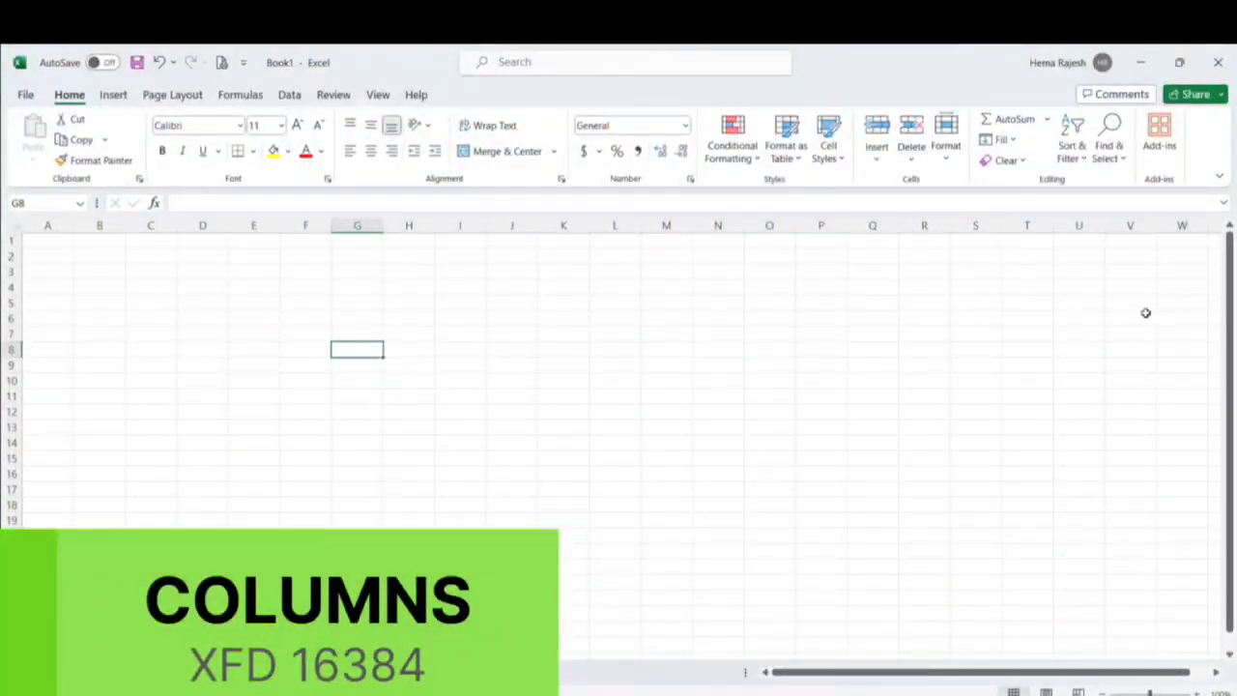
click(49, 204)
text(xf)
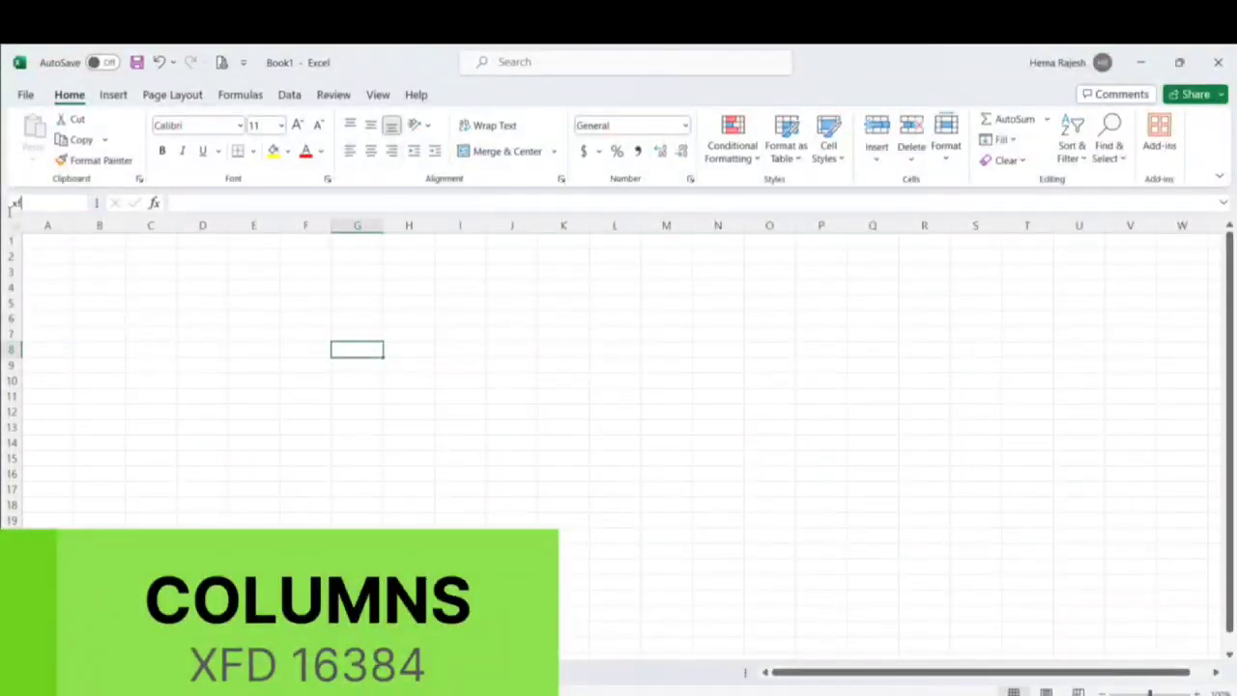
text(d1)
key(Return)
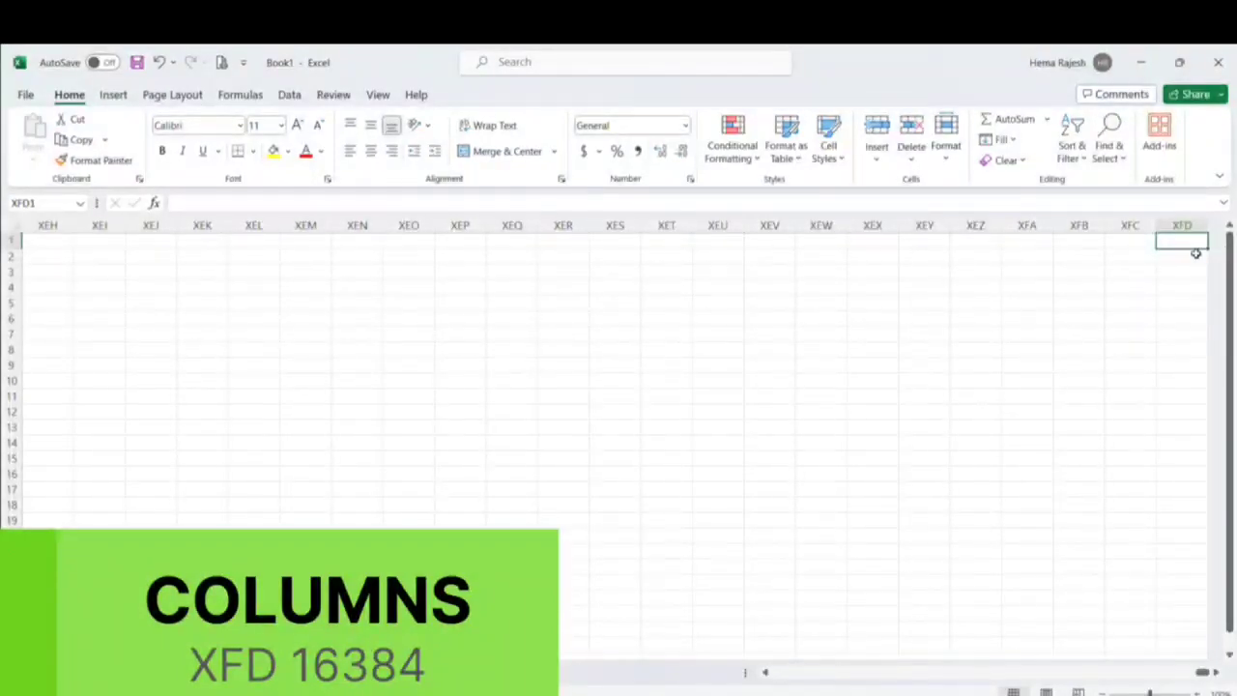
key(ctrl+Home)
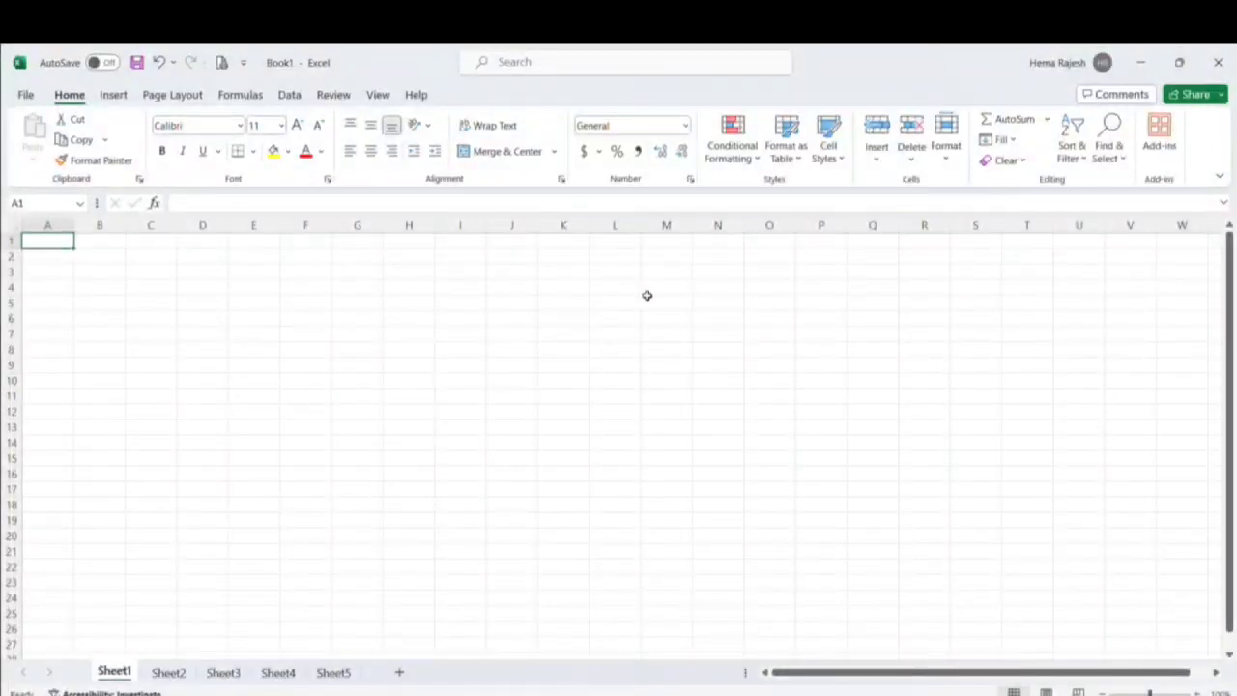
Step: Jump down and across to the edges of Sheet1 to examine the last row and column
click(473, 225)
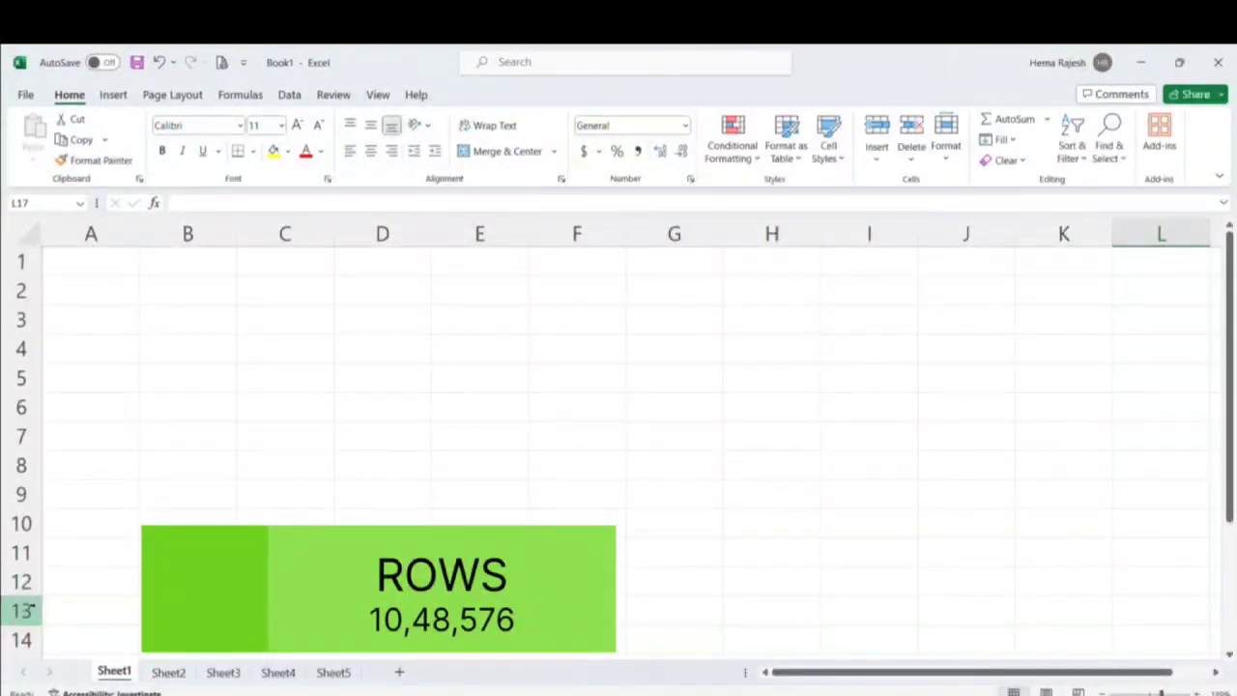
key(ctrl+Down)
key(ctrl+Right)
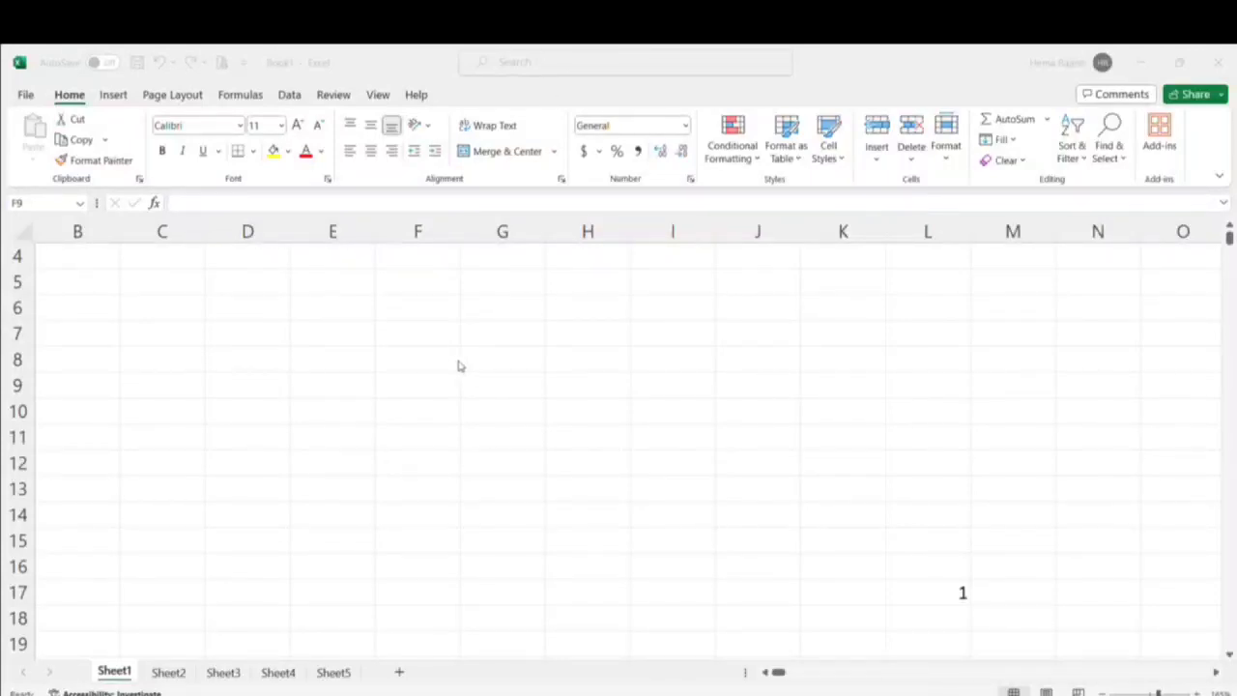
Step: Enter 1 in cell F9 of Sheet1 and select that cell again
click(442, 326)
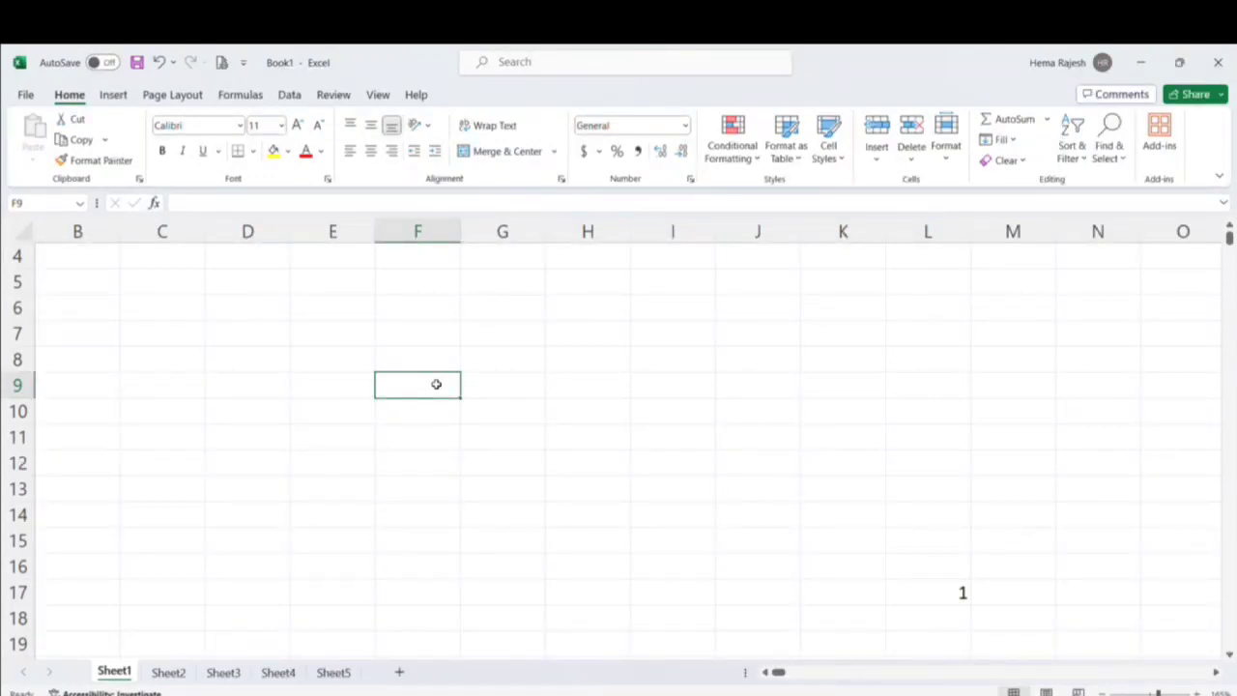
double_click(436, 383)
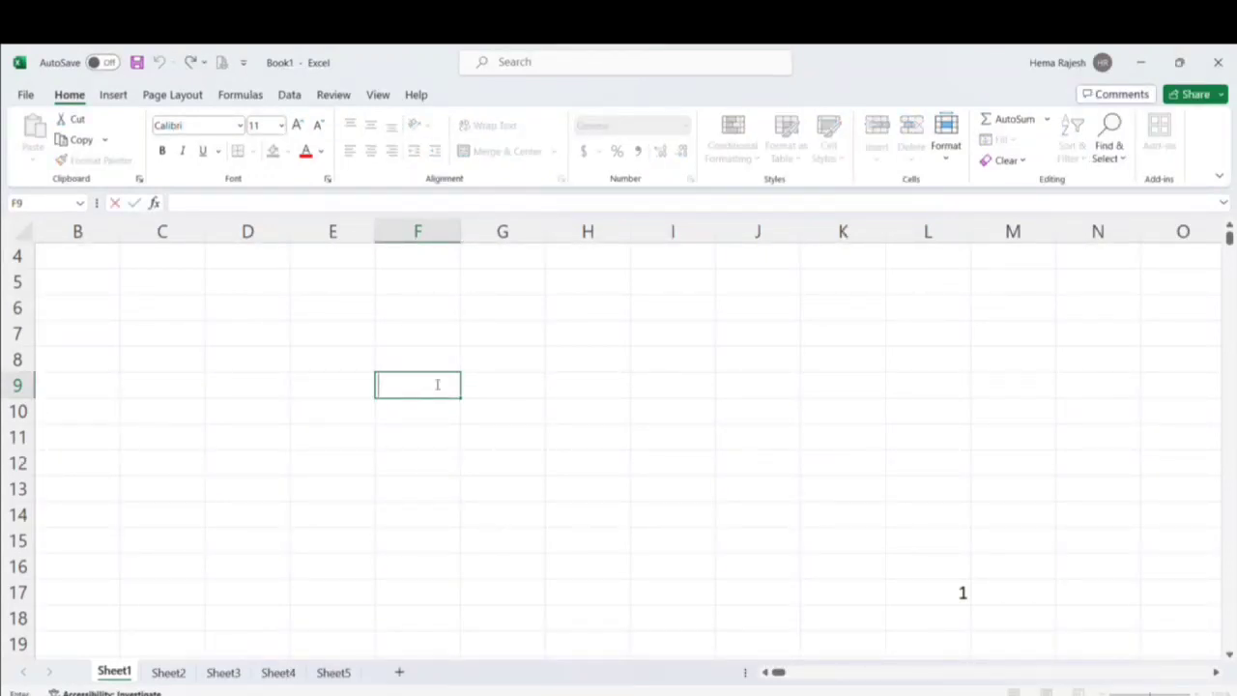
text(1)
click(536, 377)
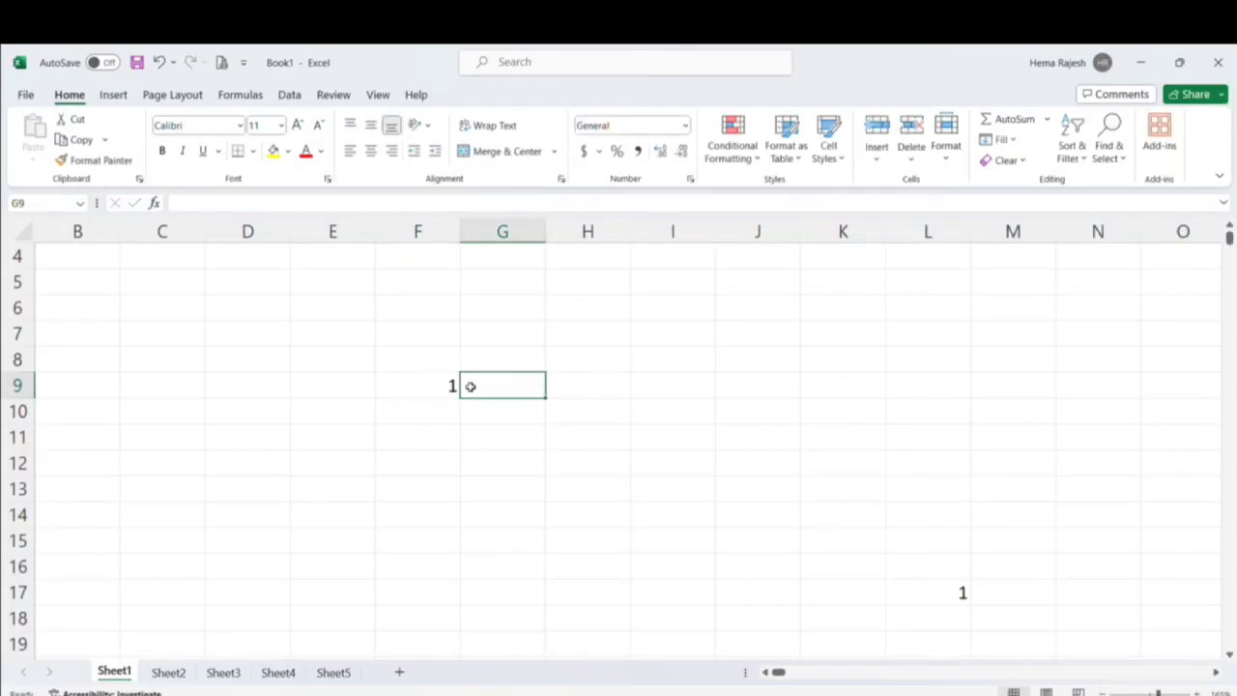
click(432, 392)
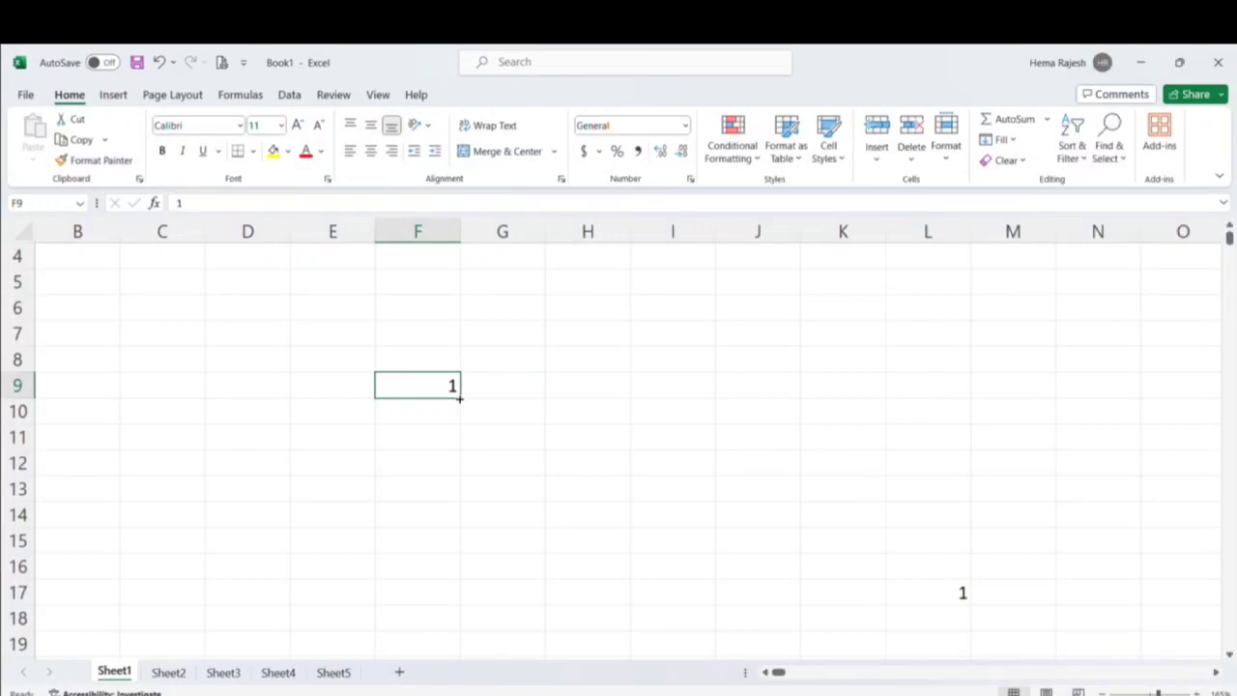
Step: Fill F9 down to F22 with the number series 1 to 14 using the Fill Series option
drag(460, 397, 450, 654)
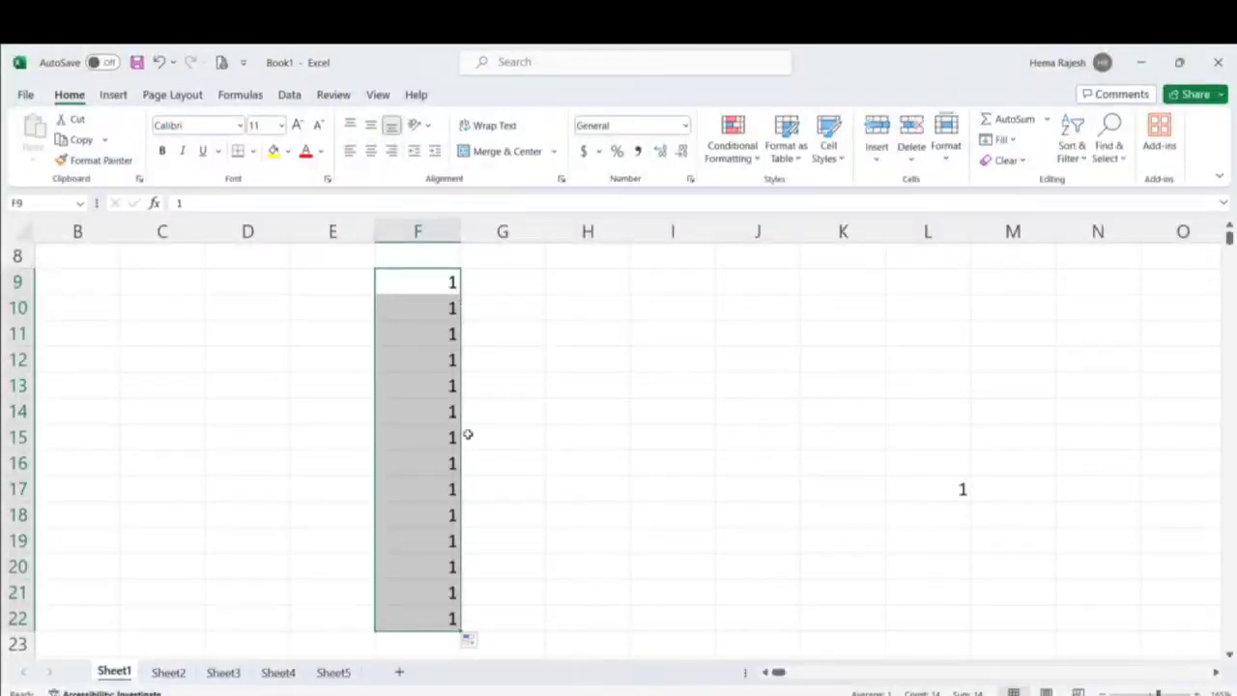
click(471, 643)
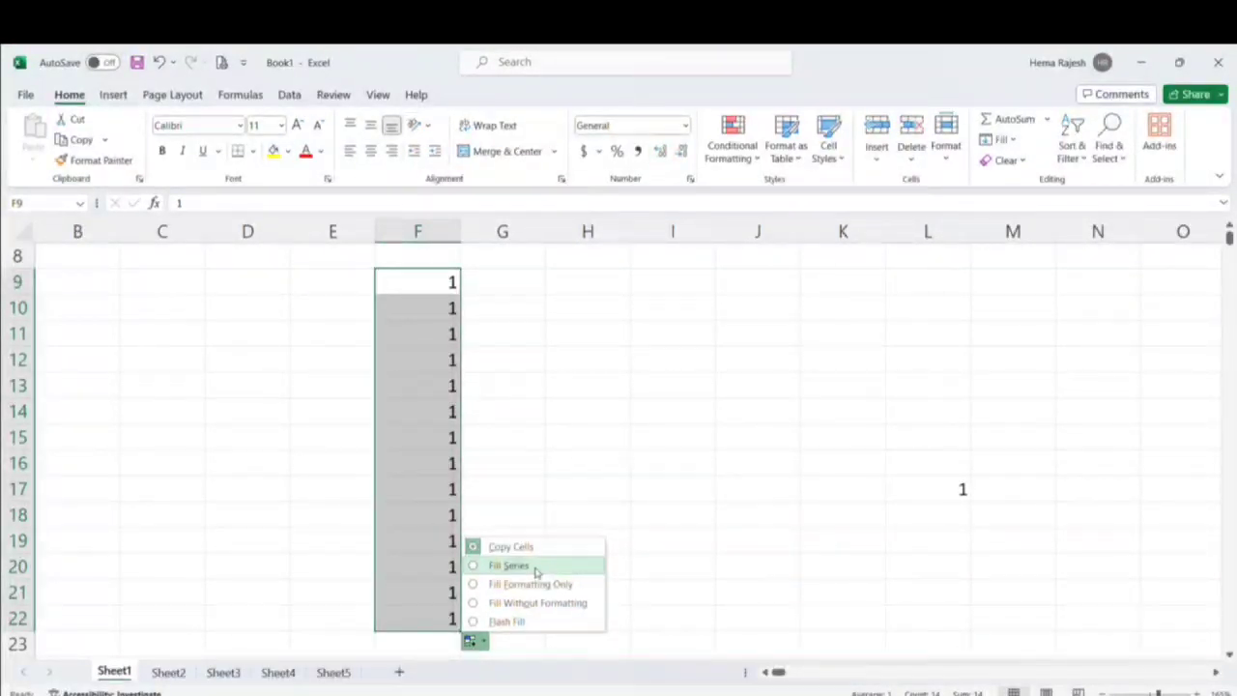
click(509, 565)
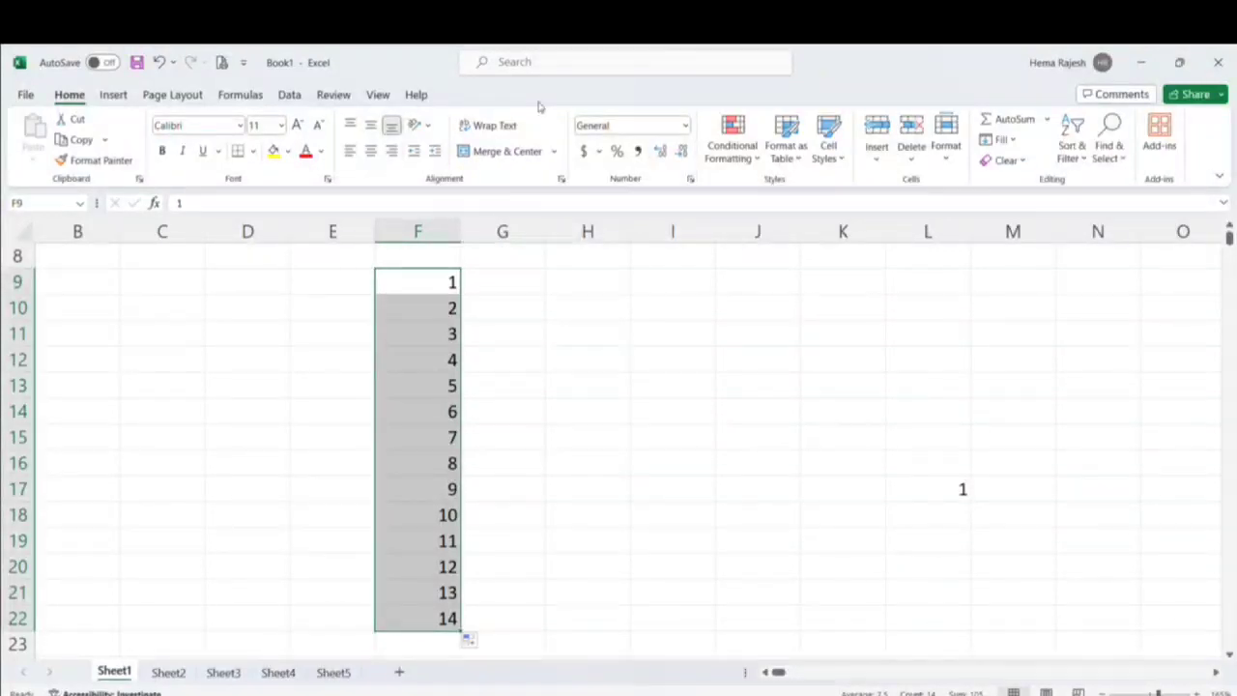
click(535, 71)
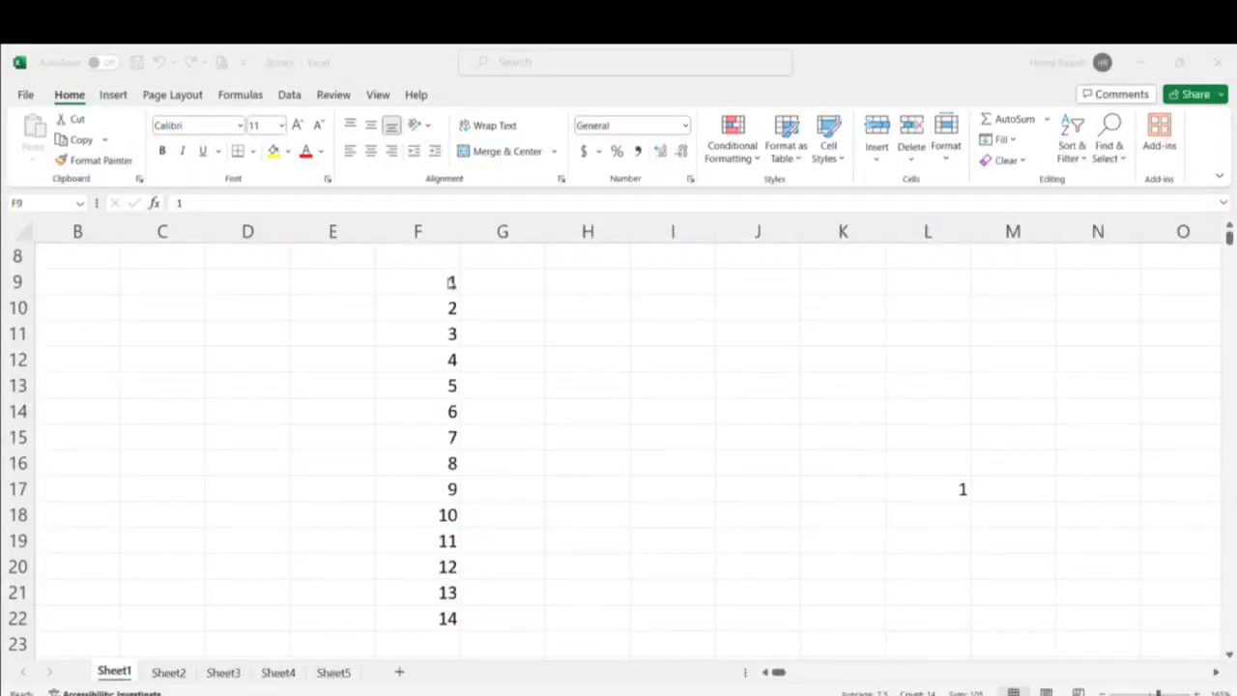
Step: Fill the value in F9 across row 9 to N9 as a number series using the Fill Series option
click(442, 284)
click(442, 284)
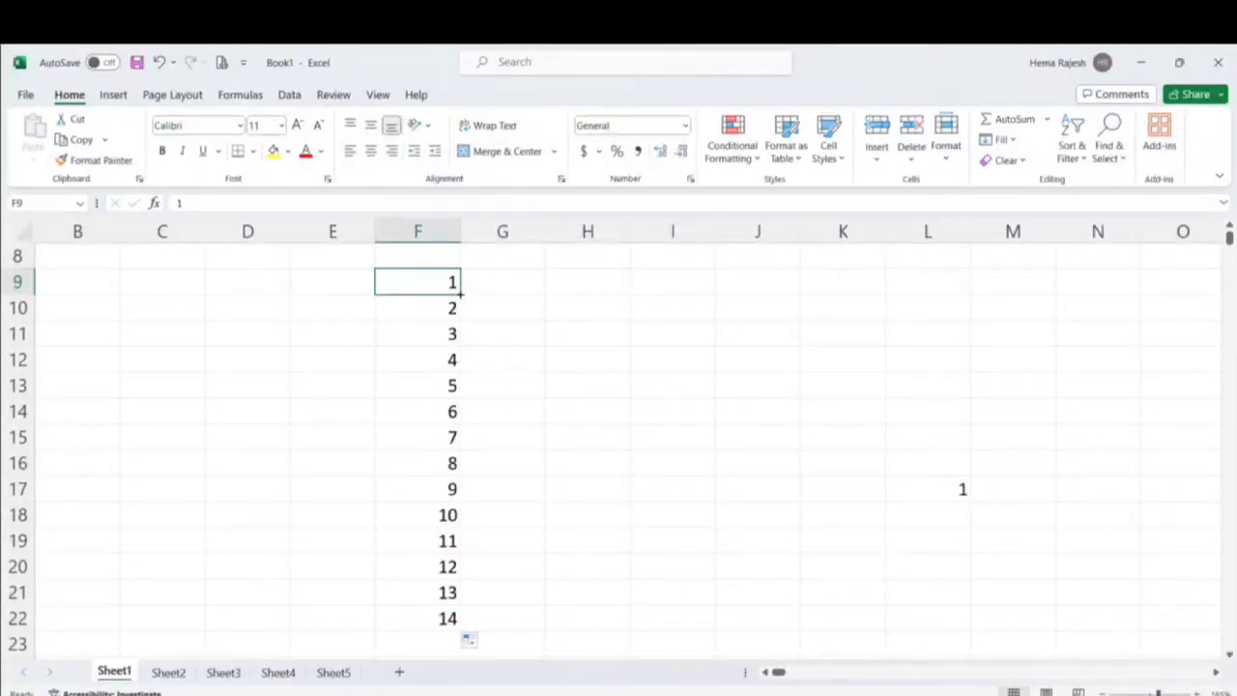
drag(461, 293, 1124, 300)
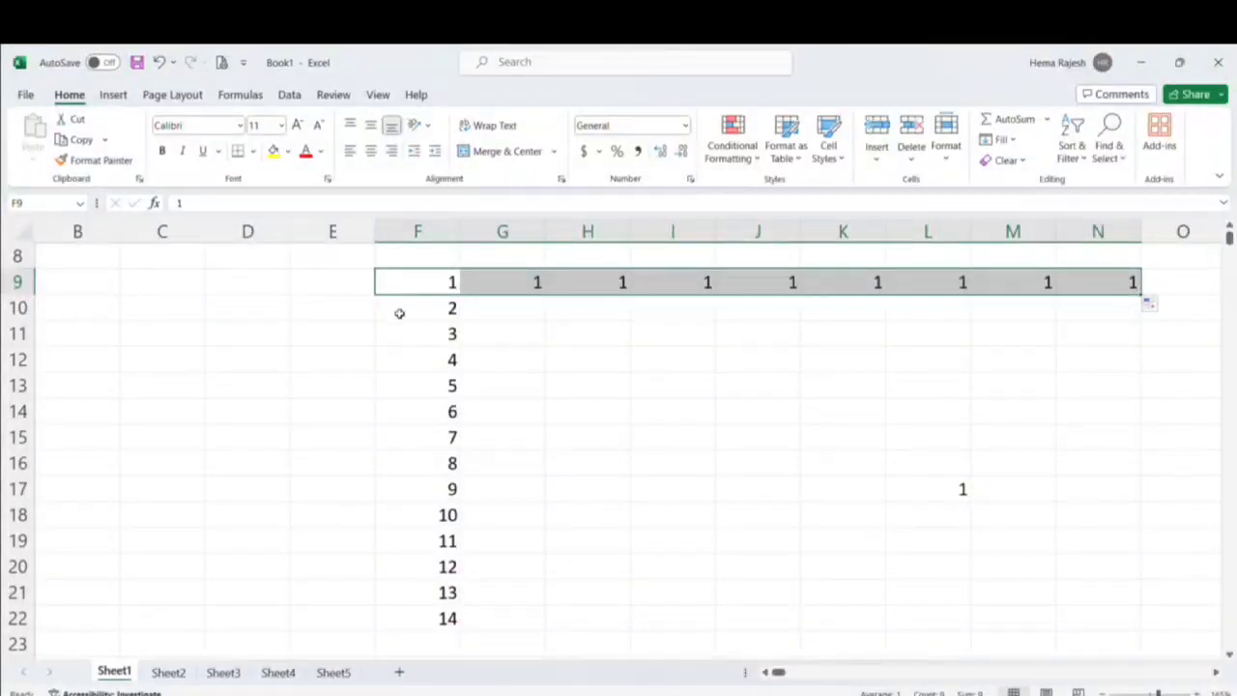
click(1151, 307)
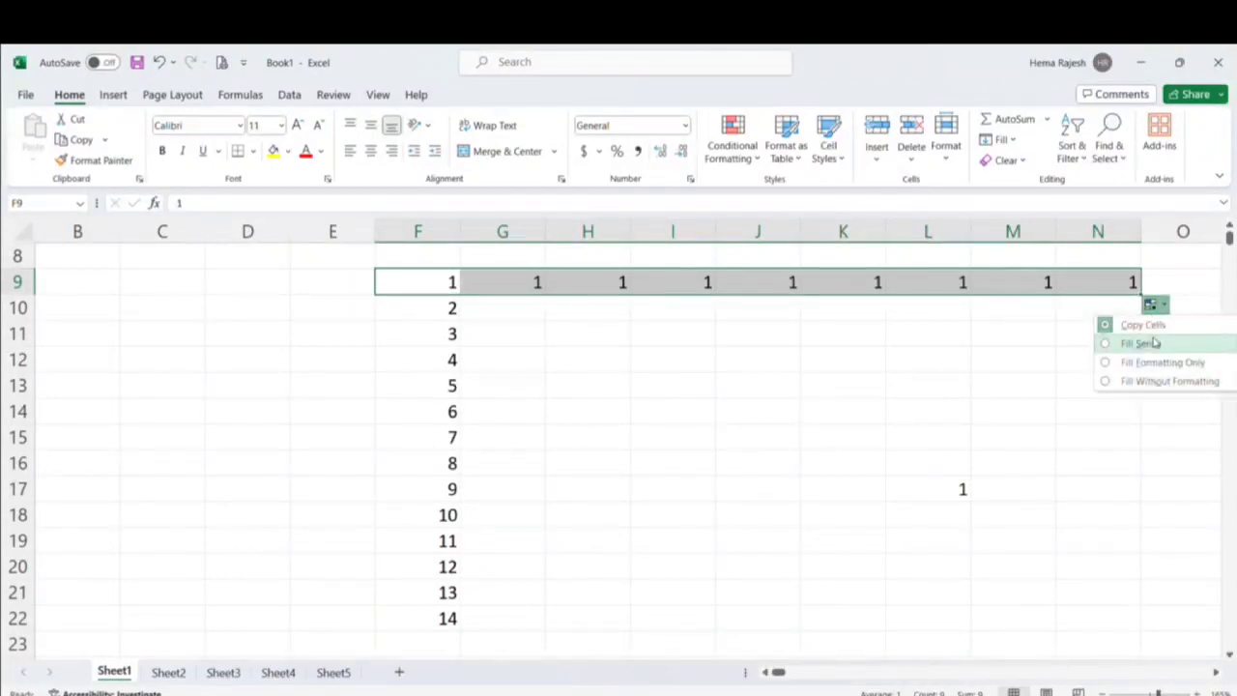
click(1153, 341)
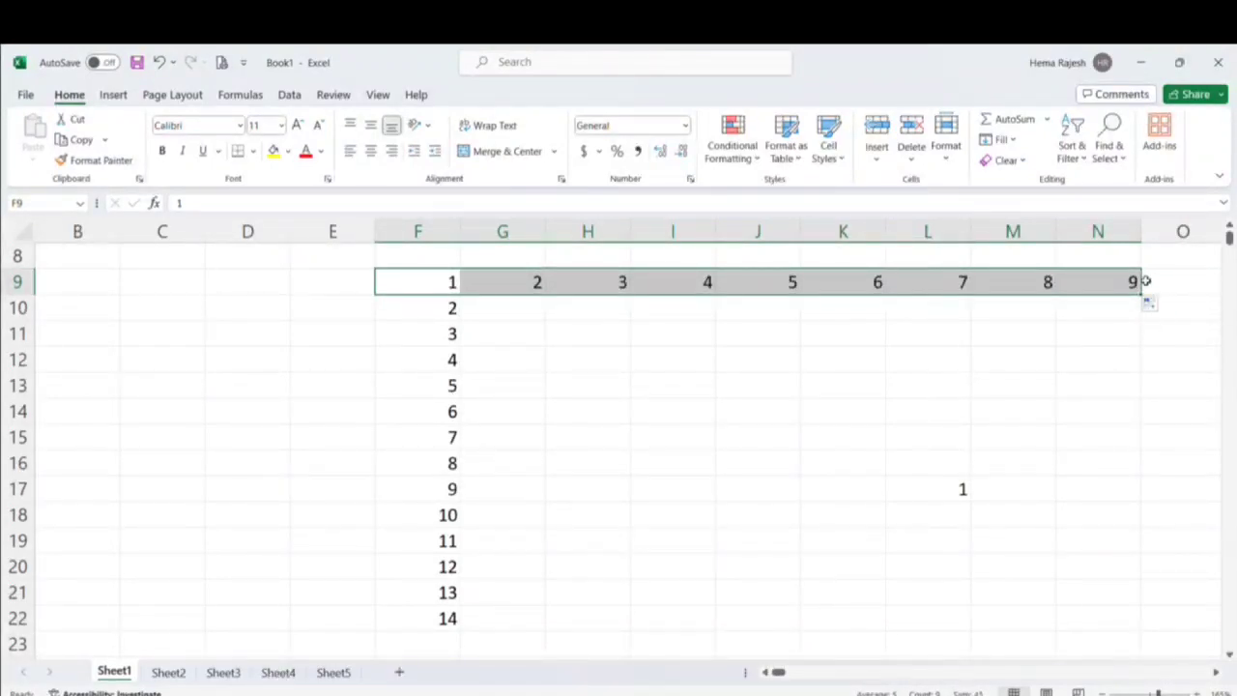
drag(1141, 294, 1048, 295)
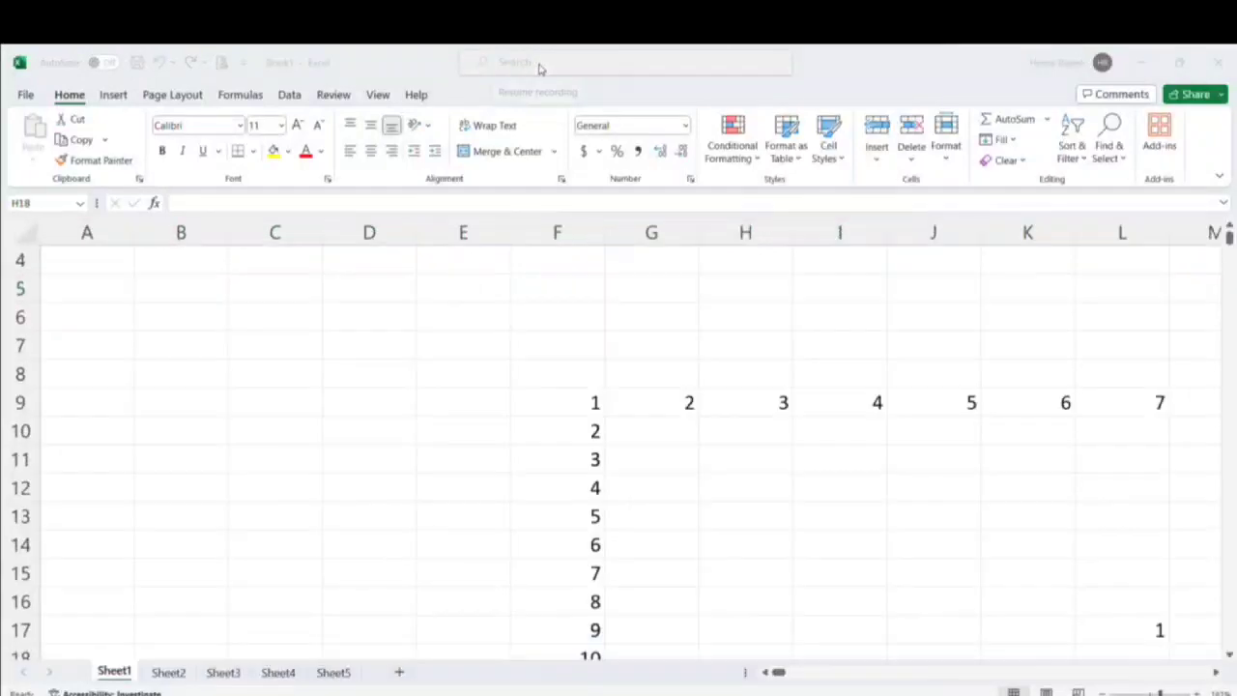
Step: Enter january in cell E8 and autofill the month names down column E to E20
click(508, 335)
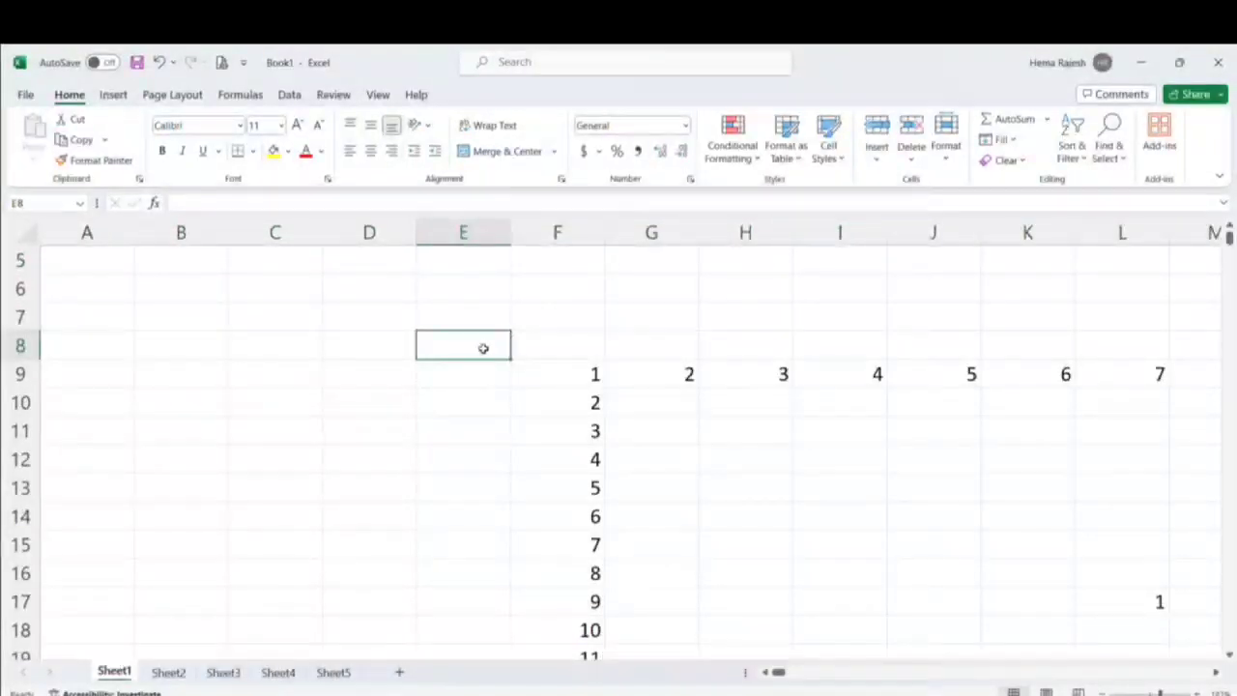
double_click(484, 346)
text(ja)
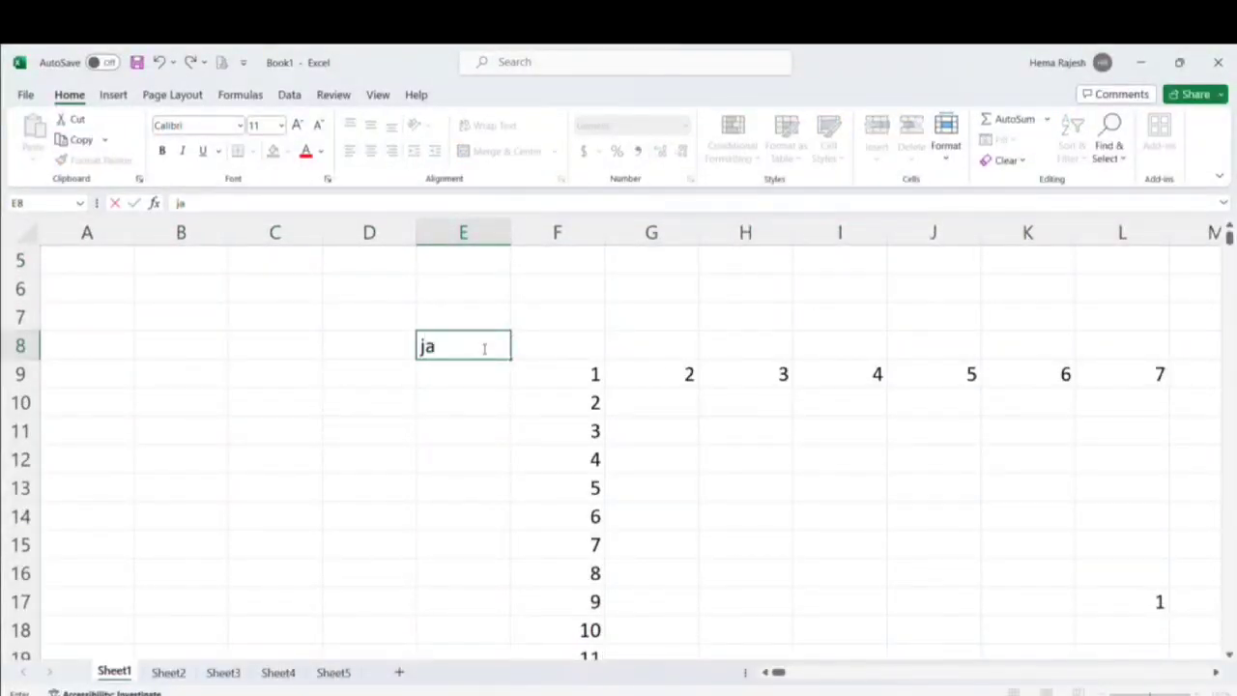
text(nuary)
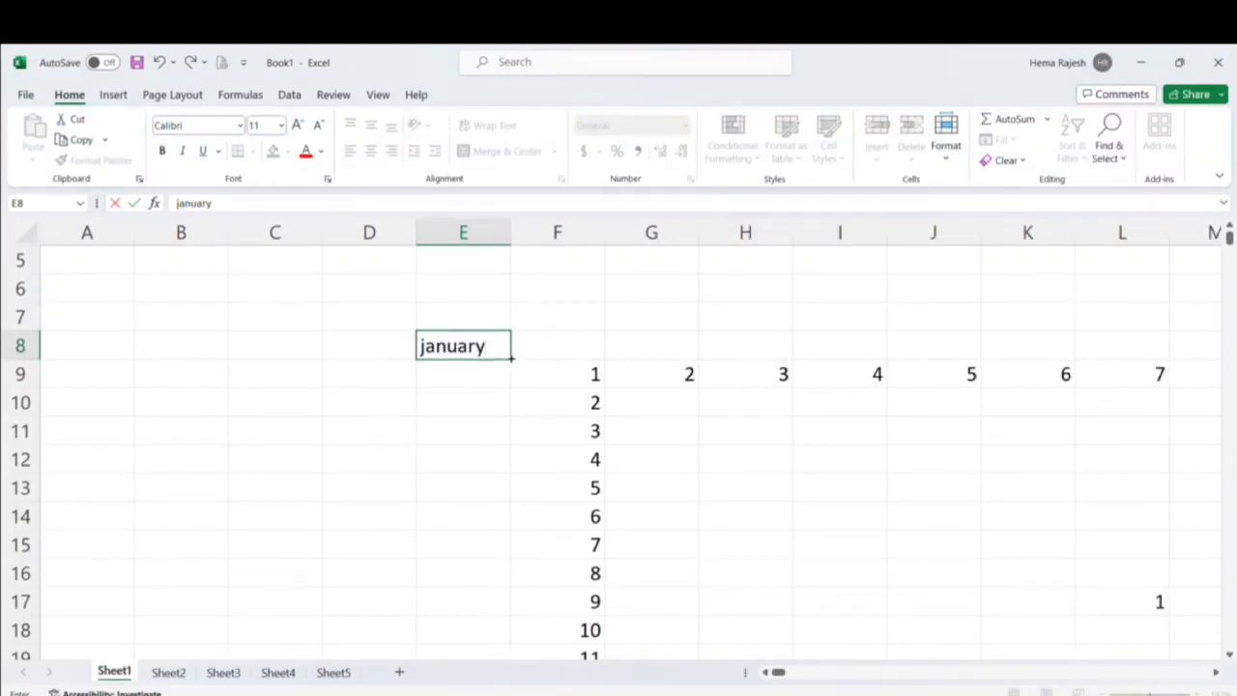
drag(512, 357, 505, 624)
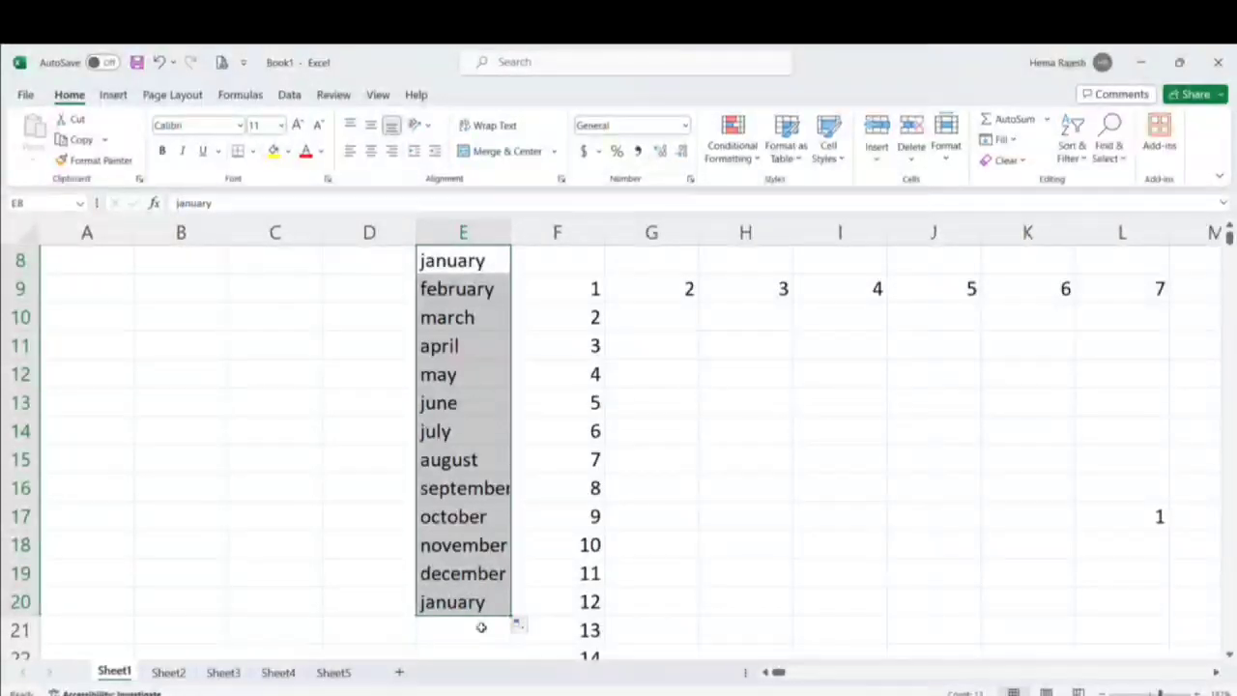
Step: Autofill the month names from E8 across row 8 to L8
scroll(481, 630, up, 2)
click(499, 431)
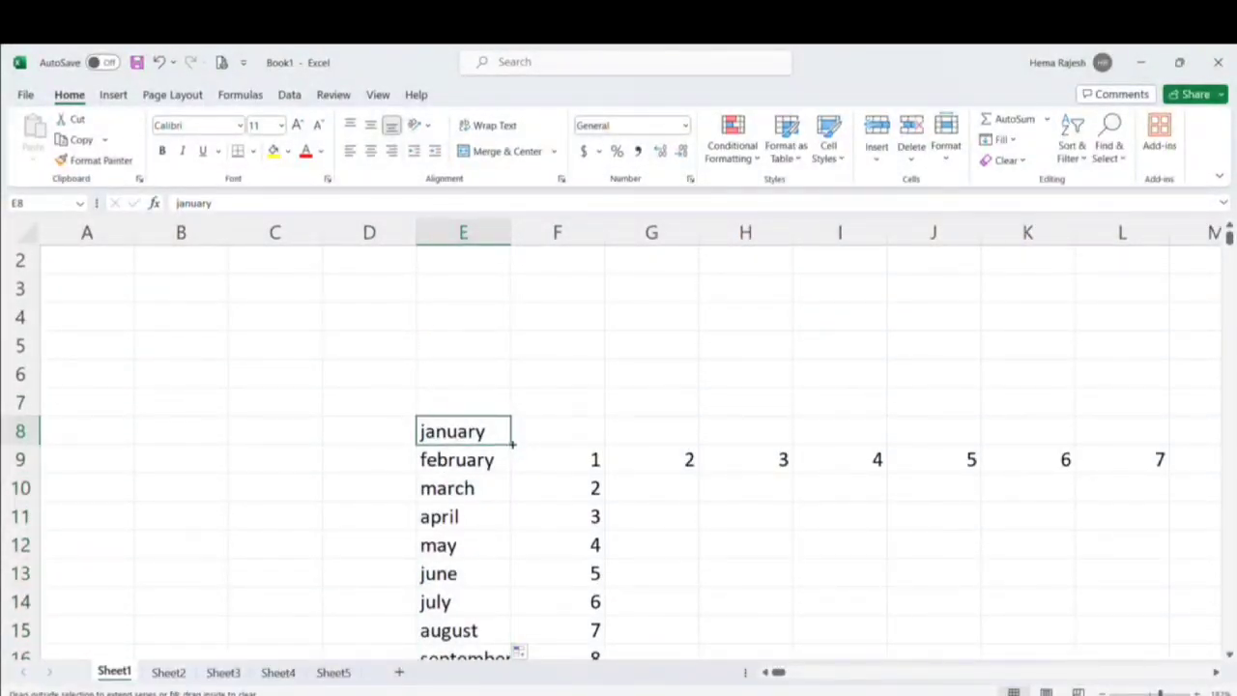
drag(512, 445, 1208, 474)
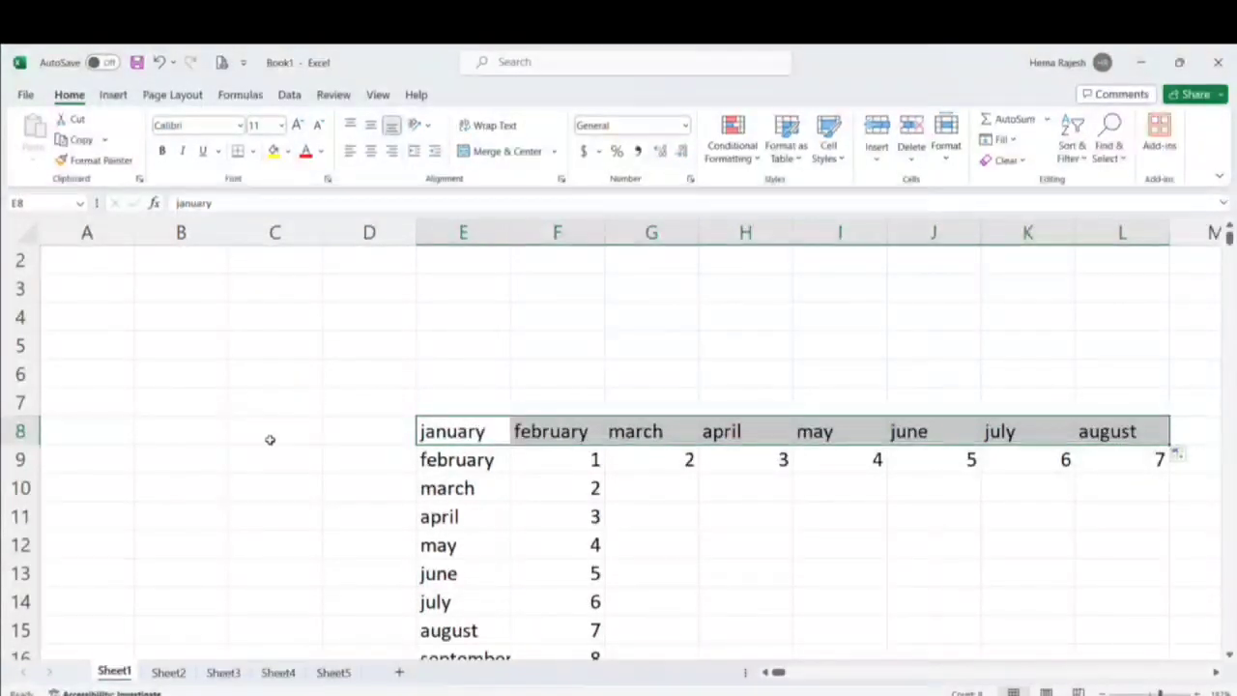
Step: Enter sunday in cell D7 and autofill the weekday names down to D15 and across to K7
click(373, 403)
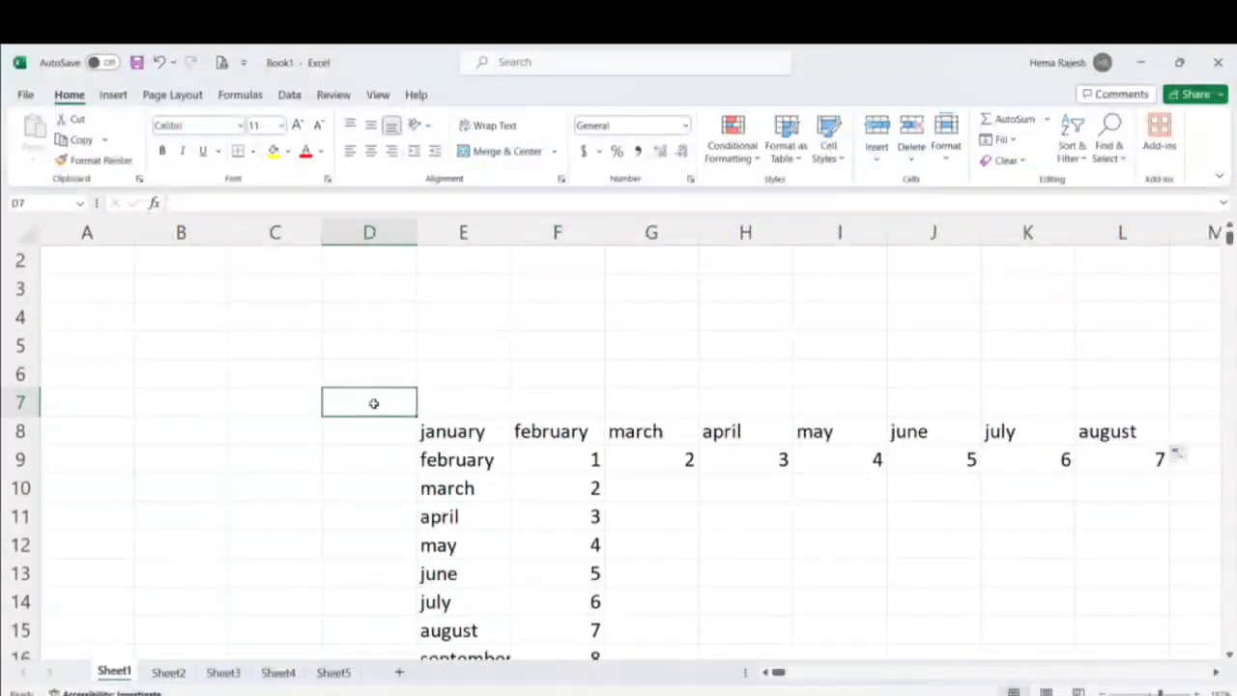
text(sunday)
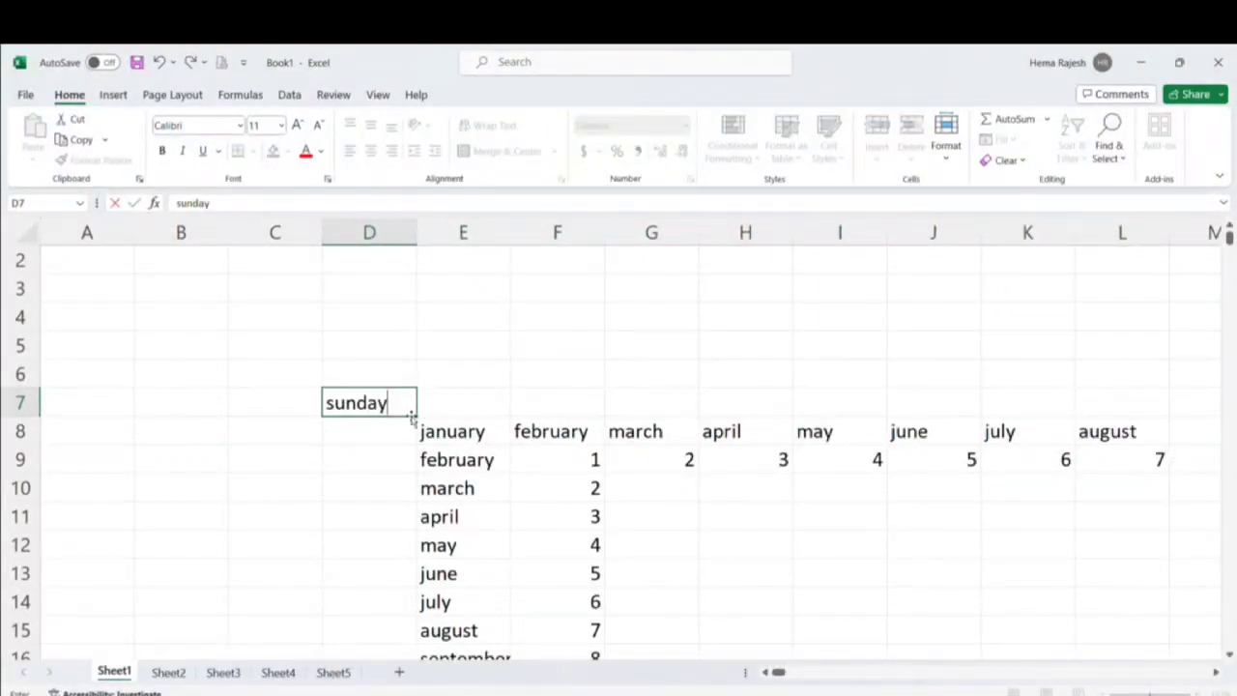
drag(416, 417, 410, 657)
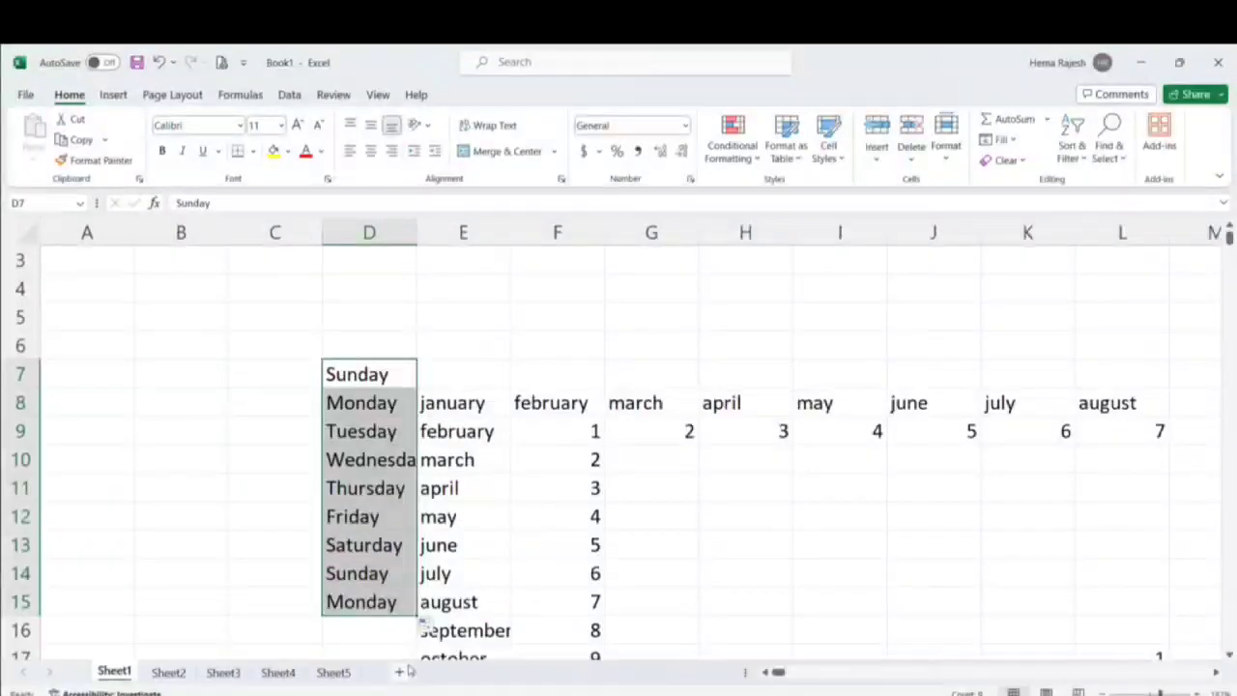
click(377, 372)
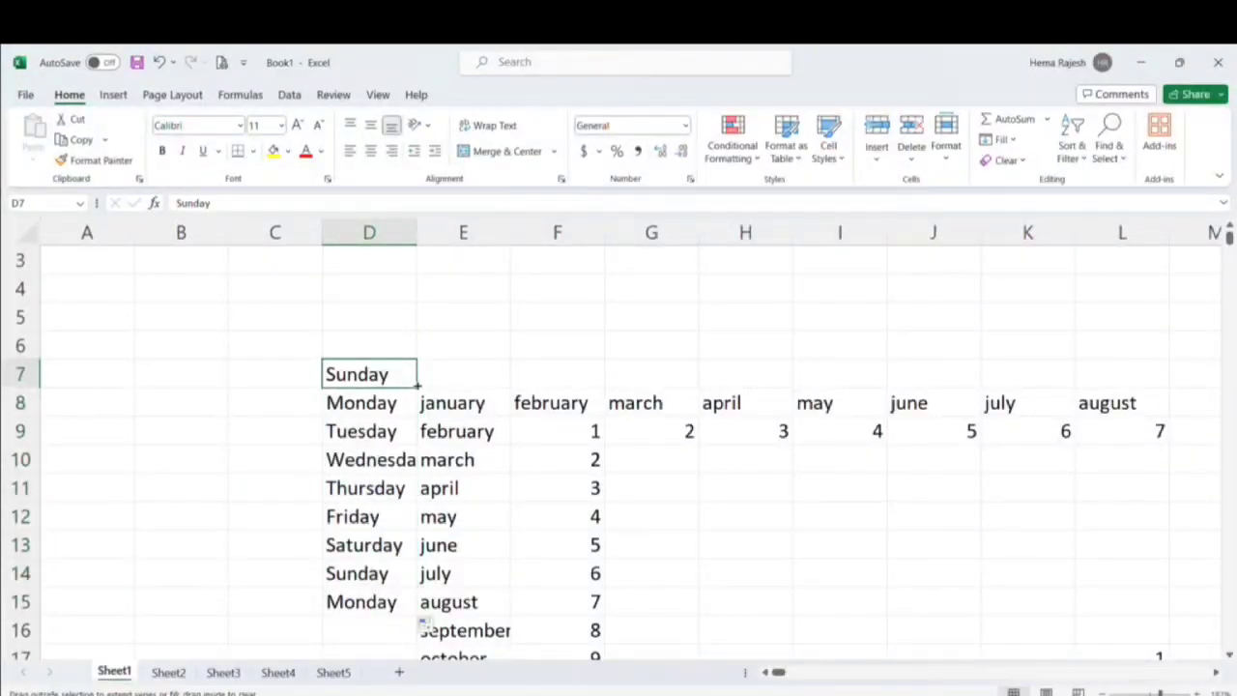
drag(417, 387, 1073, 396)
Step: Enter a1 in cell C6 and autofill the series down to C17 and across to K6
click(261, 346)
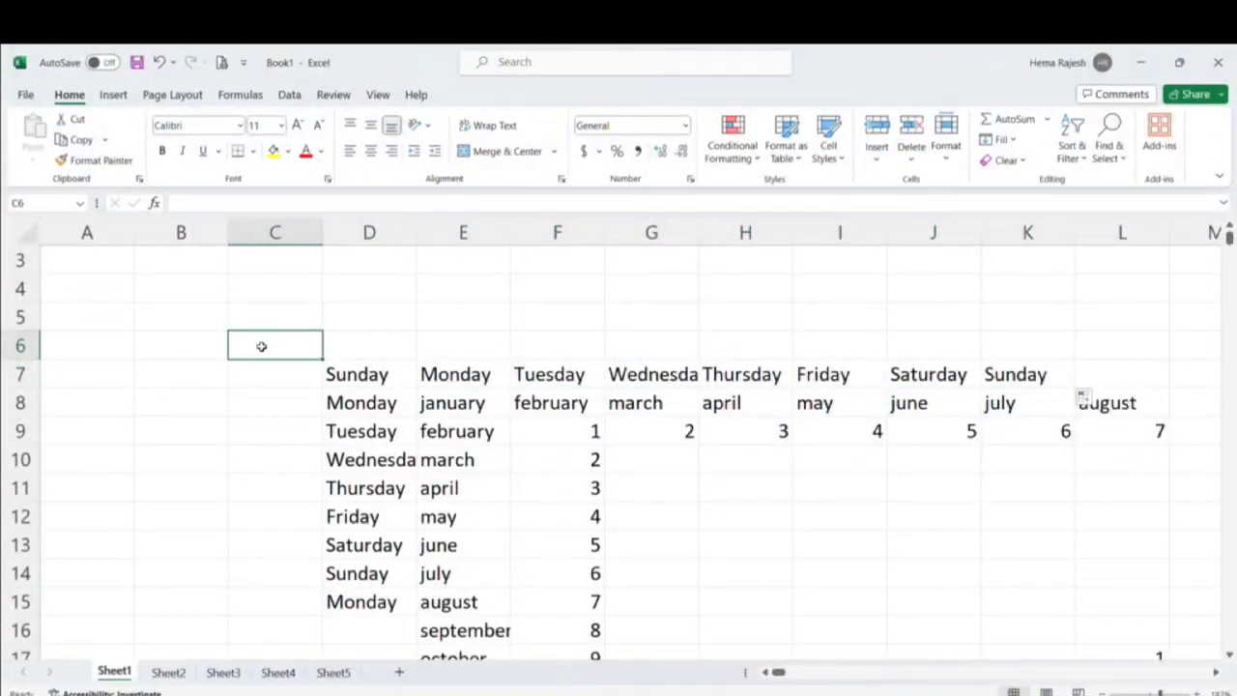
text(a1)
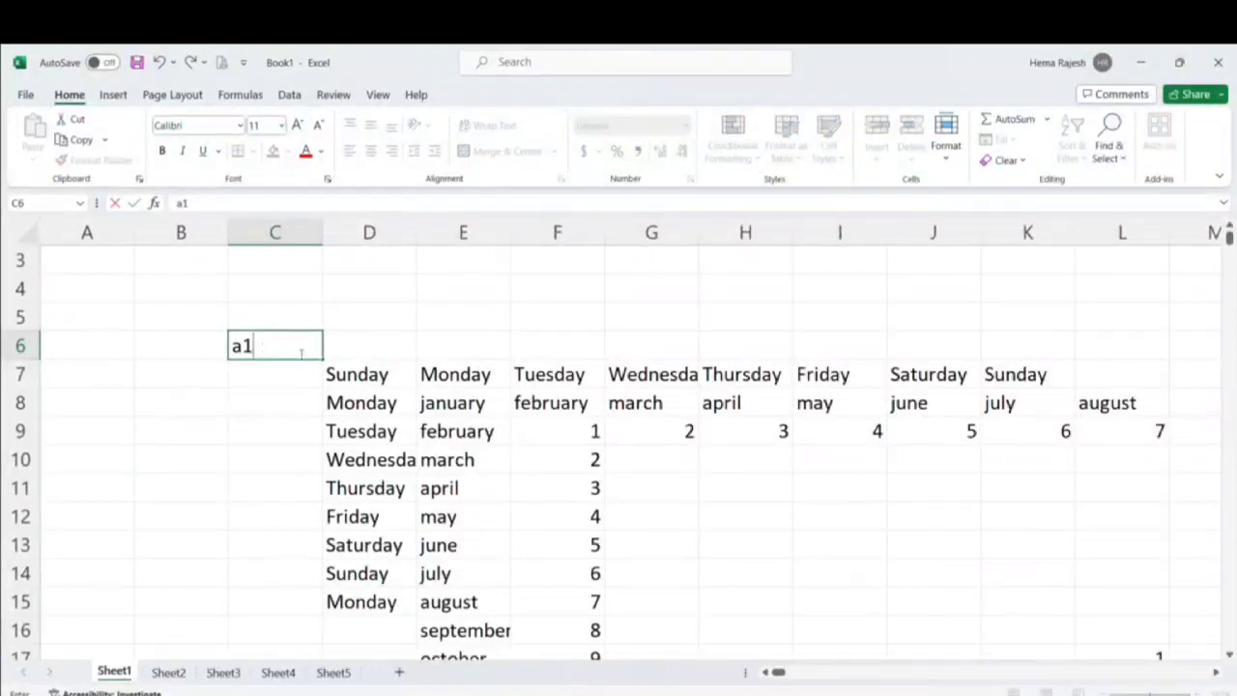
drag(323, 359, 290, 653)
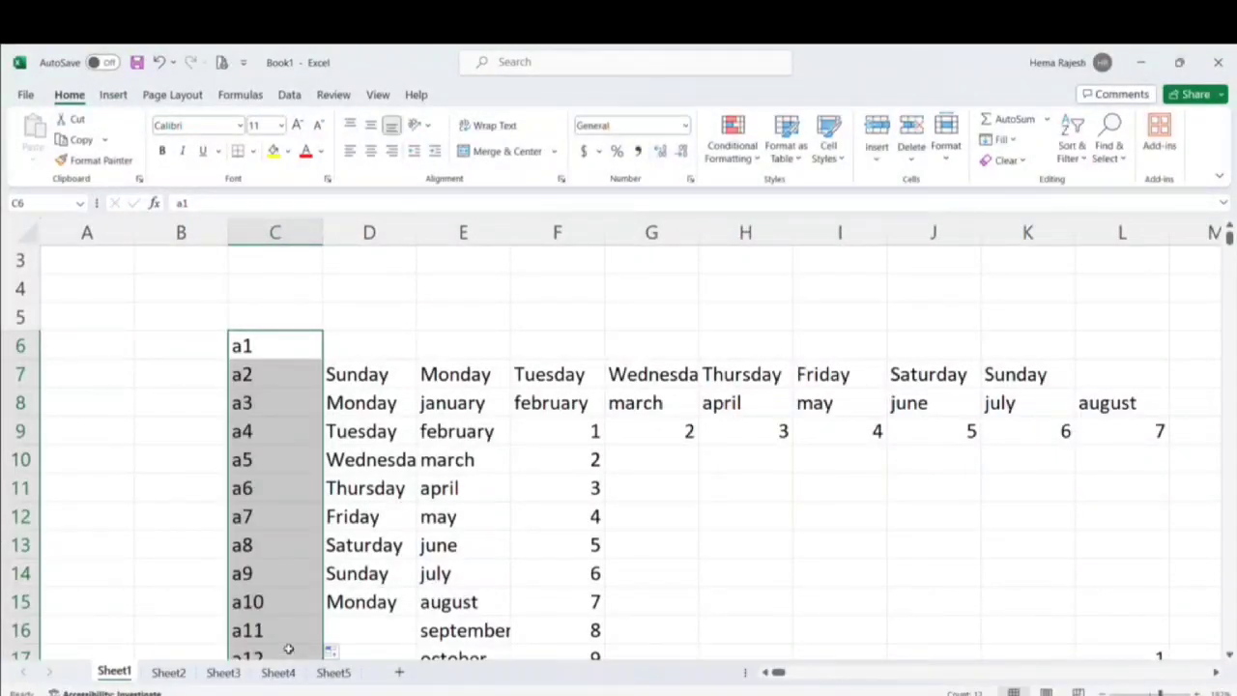
click(295, 353)
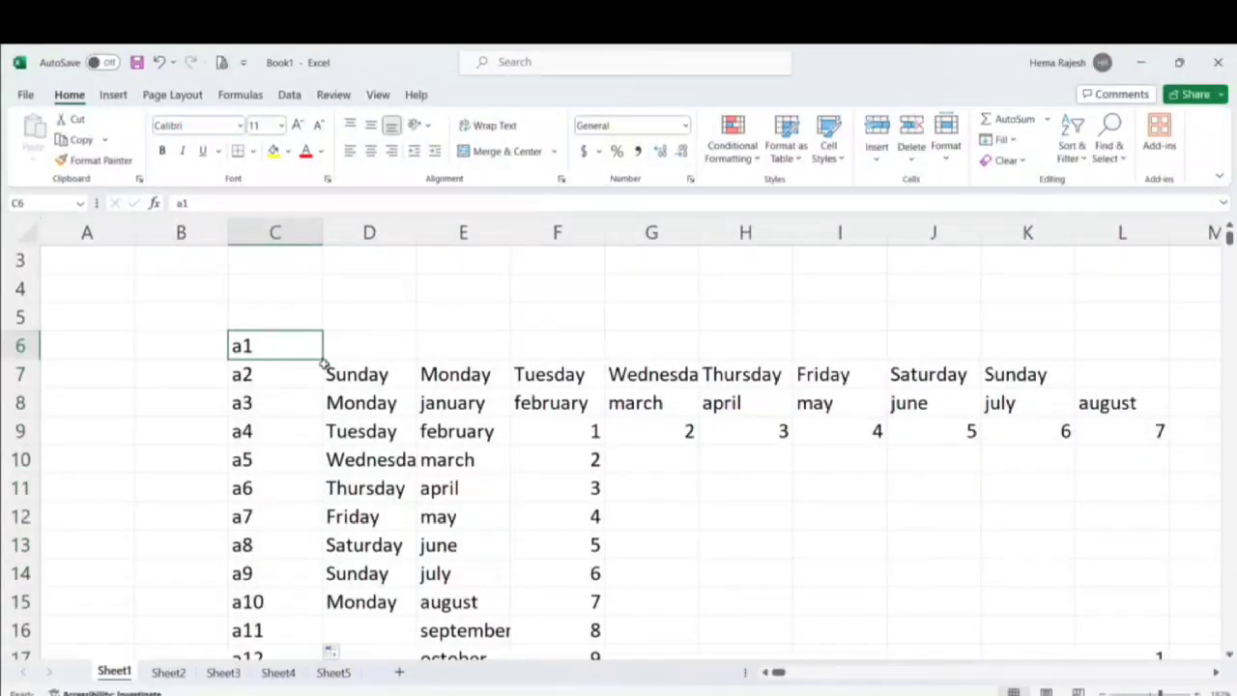
drag(324, 360, 1072, 360)
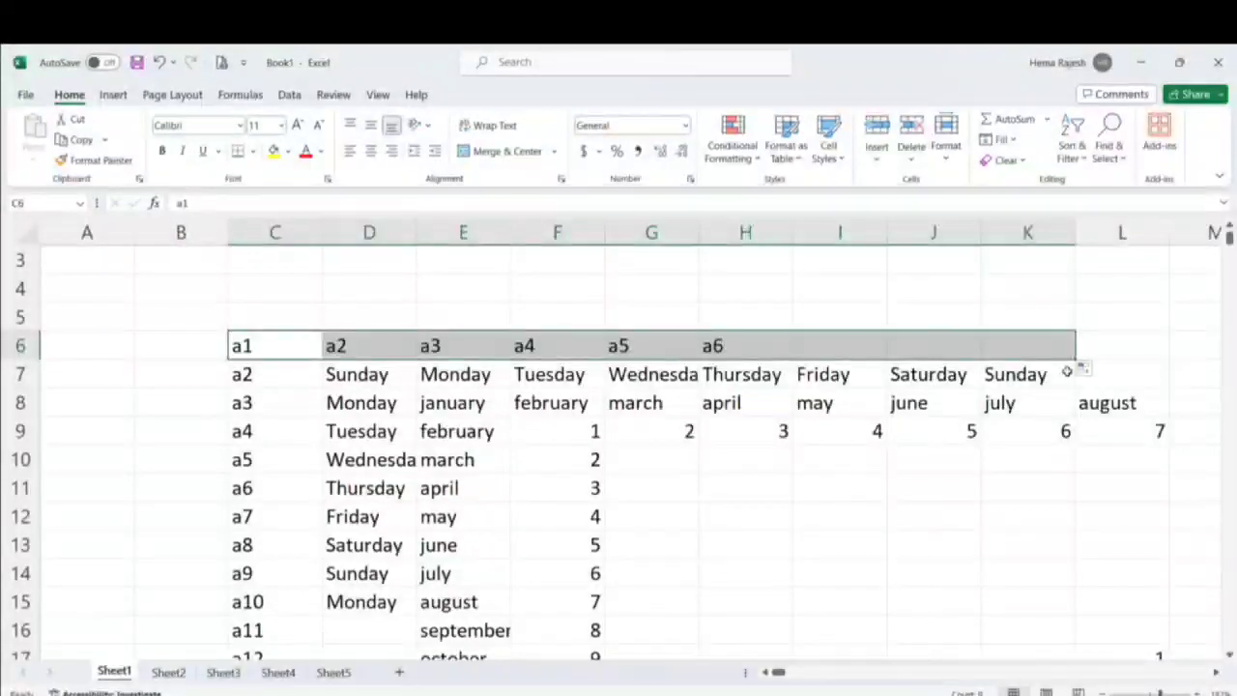
Step: Enter the date 01/01/2024 in cell B5 and autofill consecutive dates down to B20
click(161, 317)
text(01)
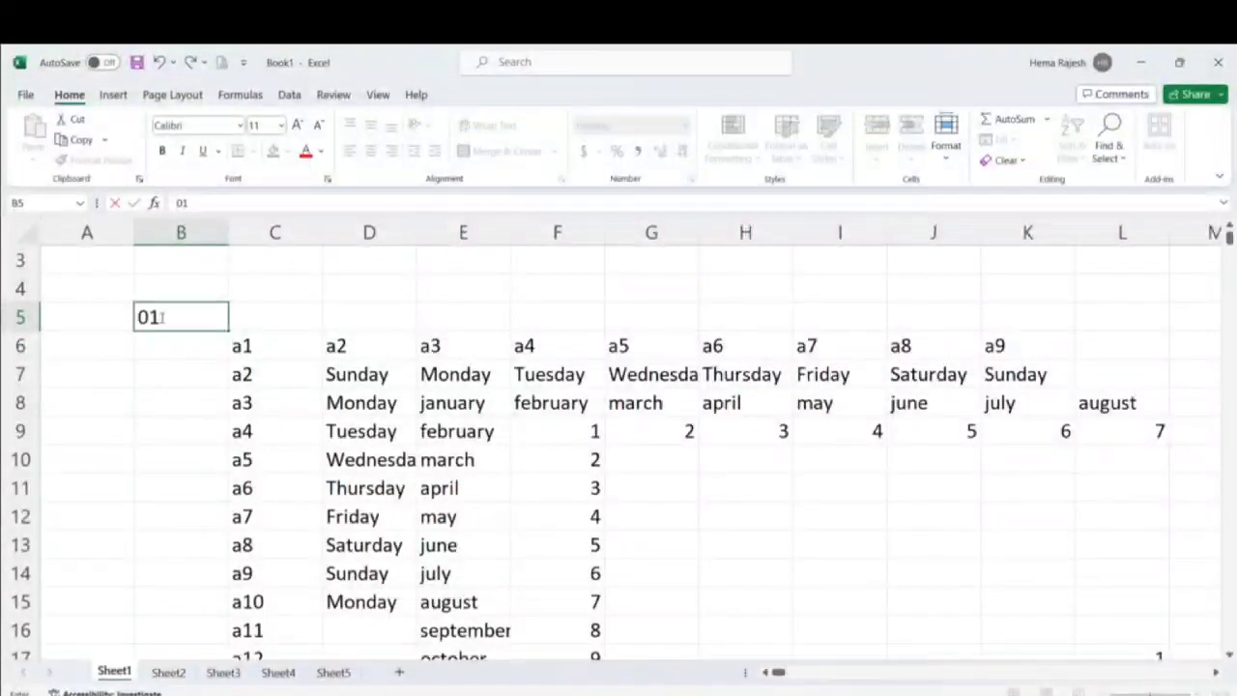
text(/01/2024)
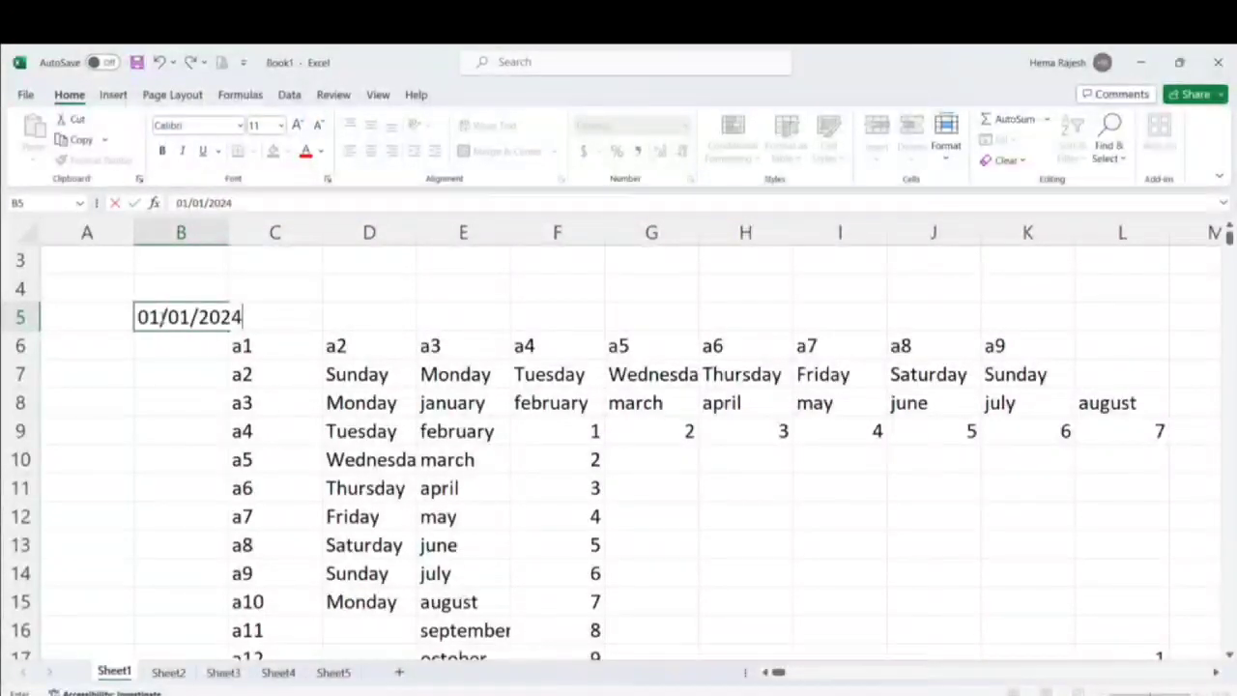
key(Return)
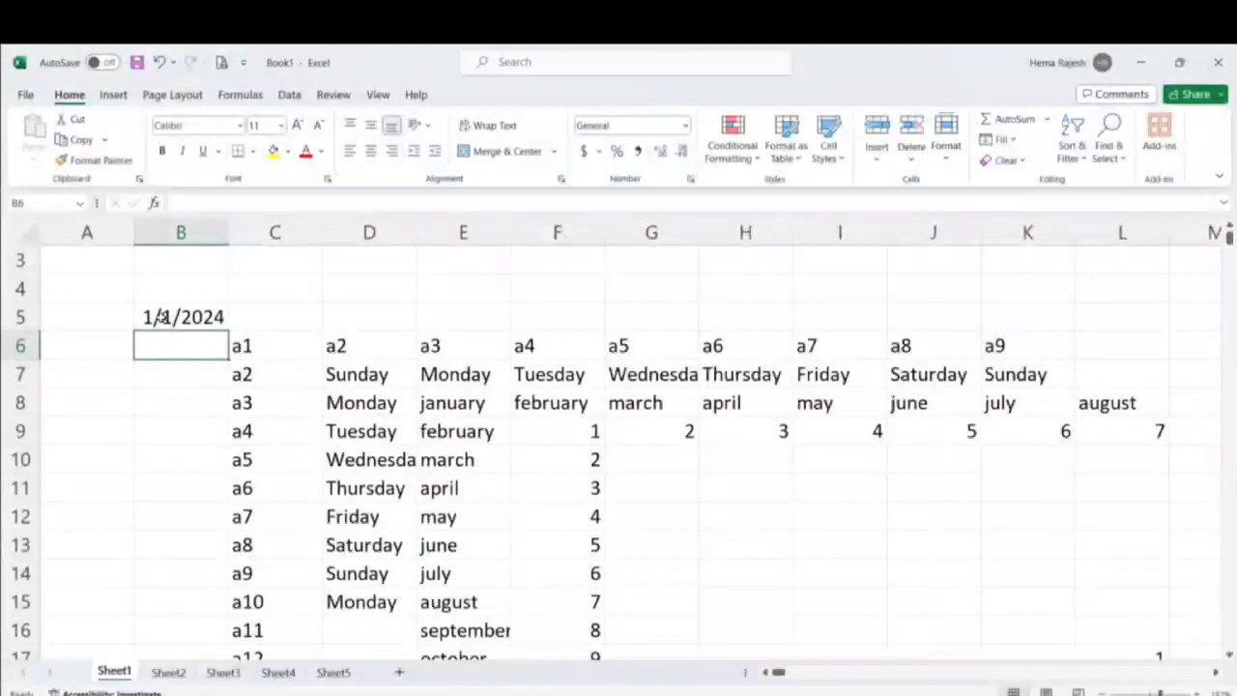
click(160, 317)
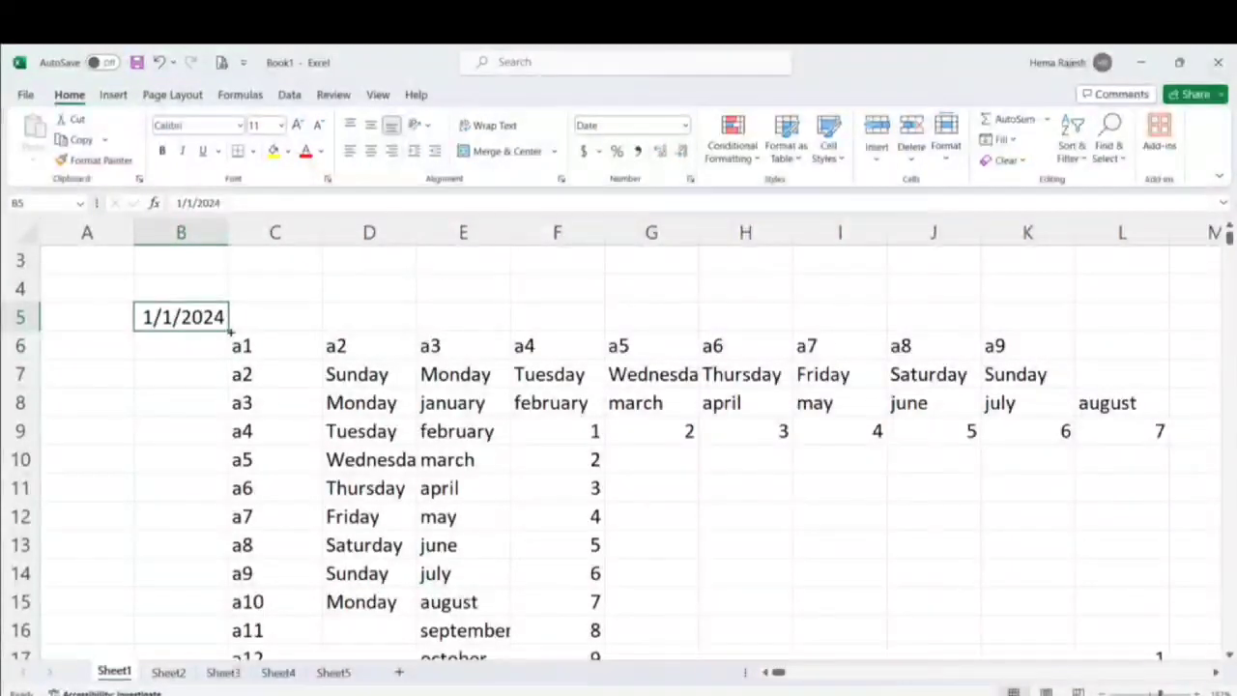
drag(229, 330, 228, 604)
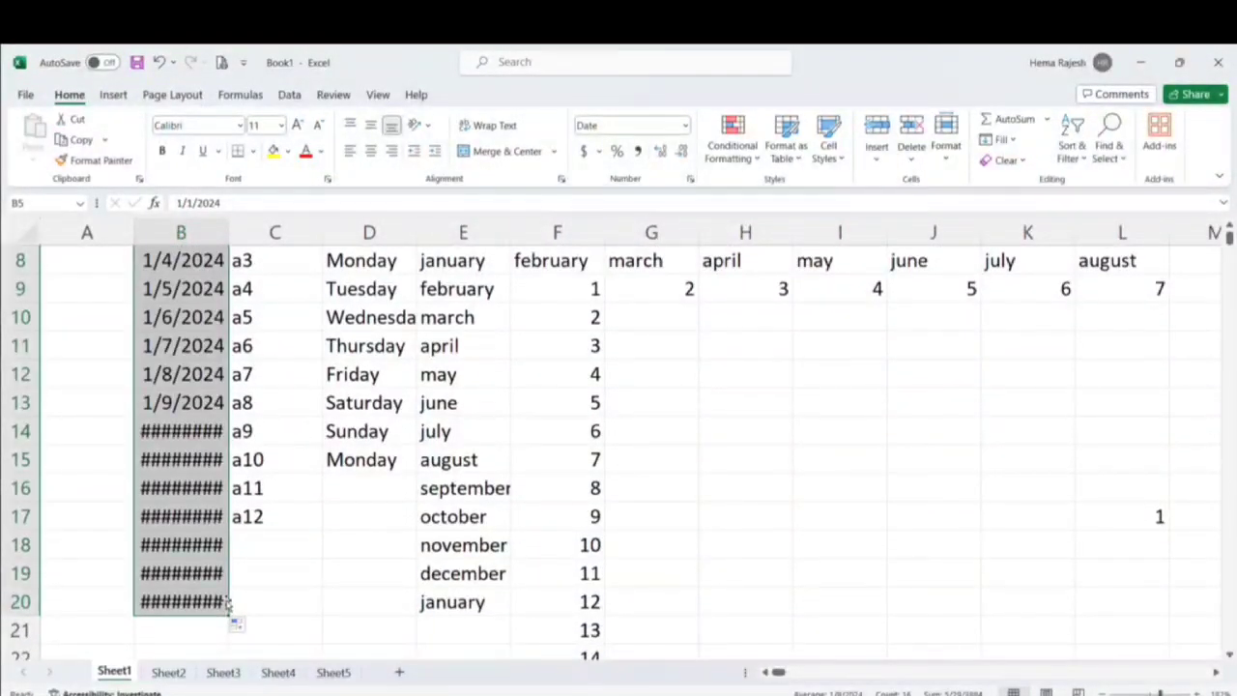
Step: Widen column B enough to show its longest dates in full
scroll(228, 608, up, 3)
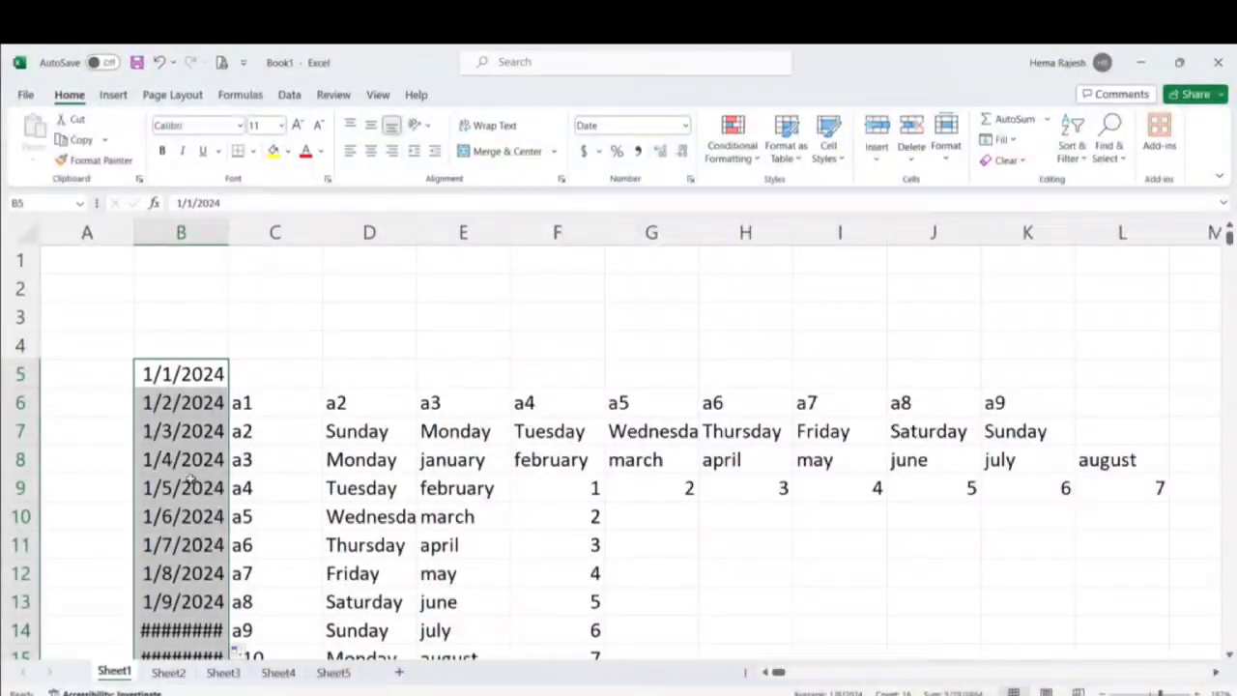
drag(227, 232, 230, 232)
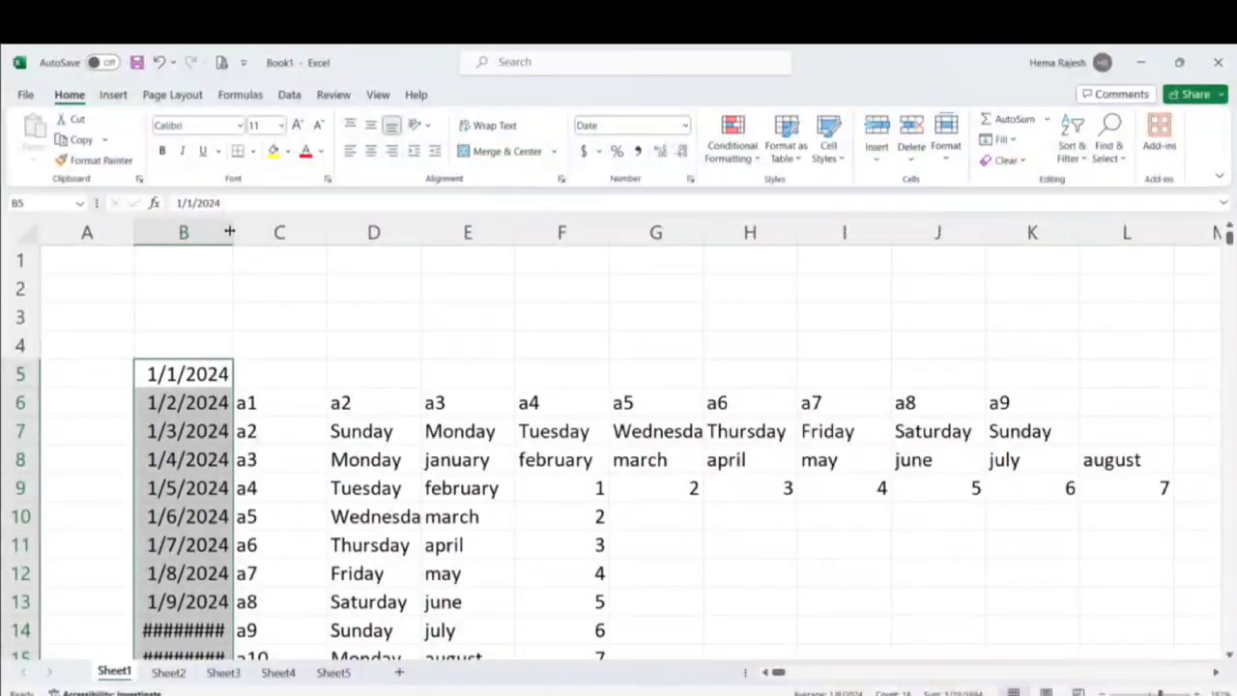
scroll(194, 322, down, 1)
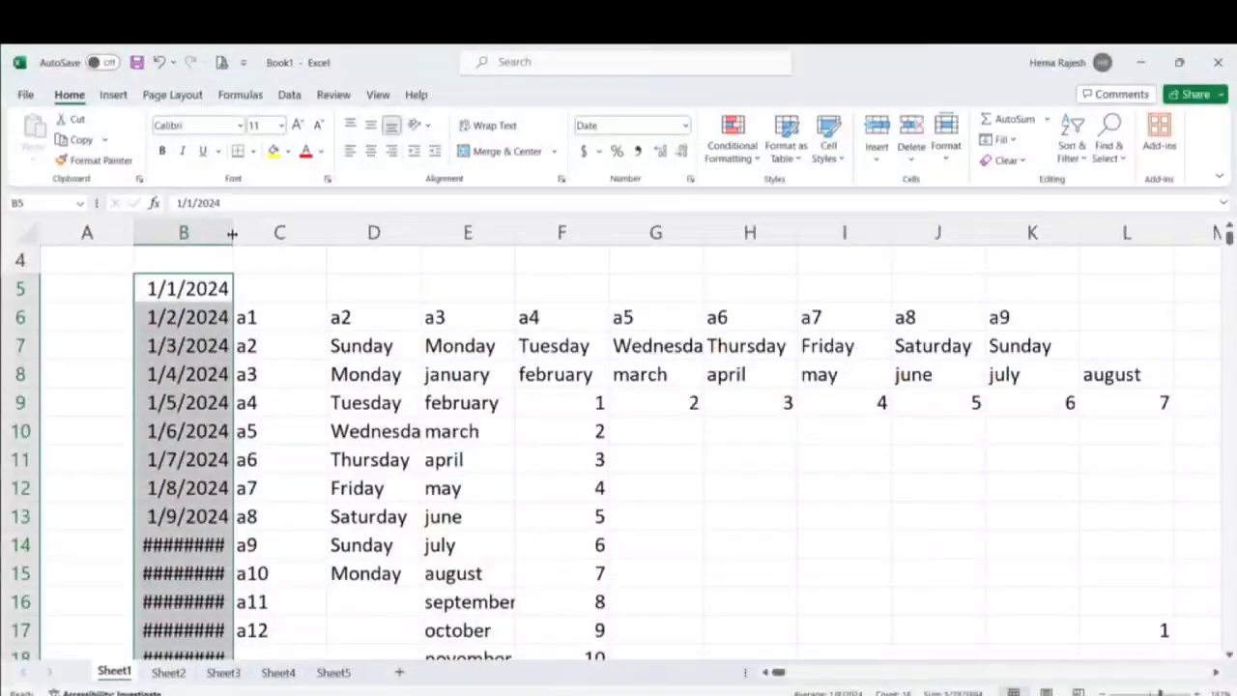
drag(232, 234, 240, 234)
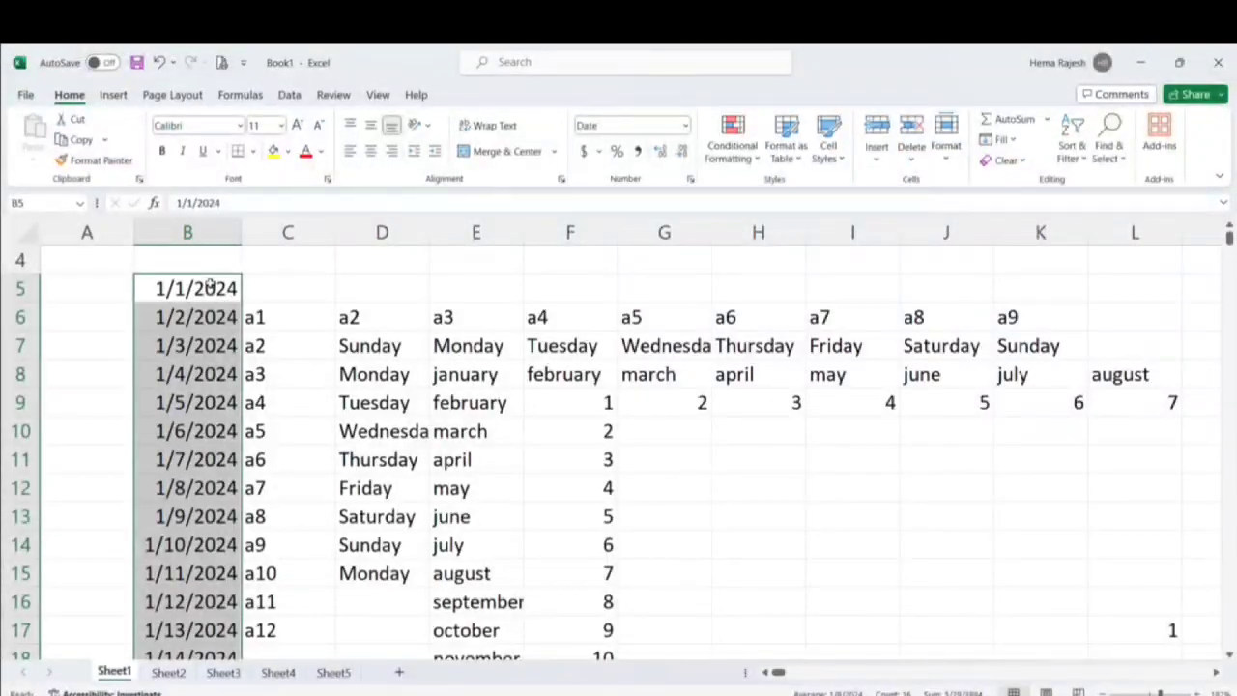
Step: Autofill the dates from B5 across row 5 to L5 and widen column K to fit its date
click(210, 282)
drag(241, 302, 1162, 332)
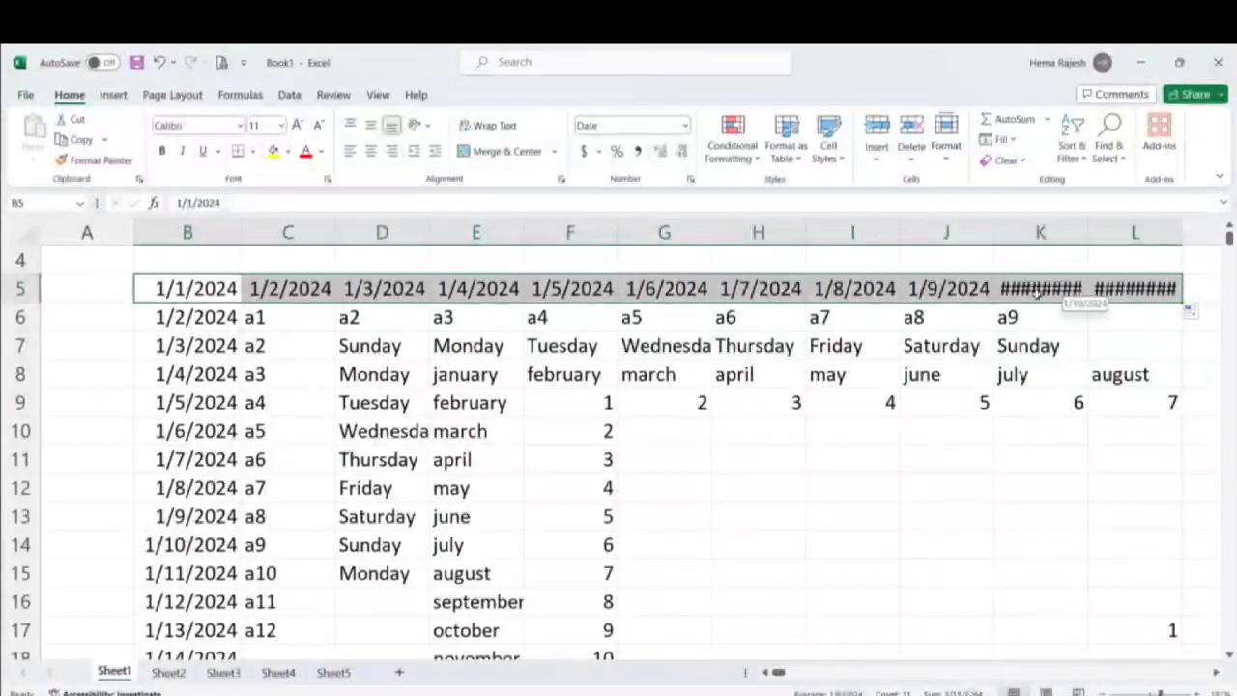
drag(1085, 234, 1093, 234)
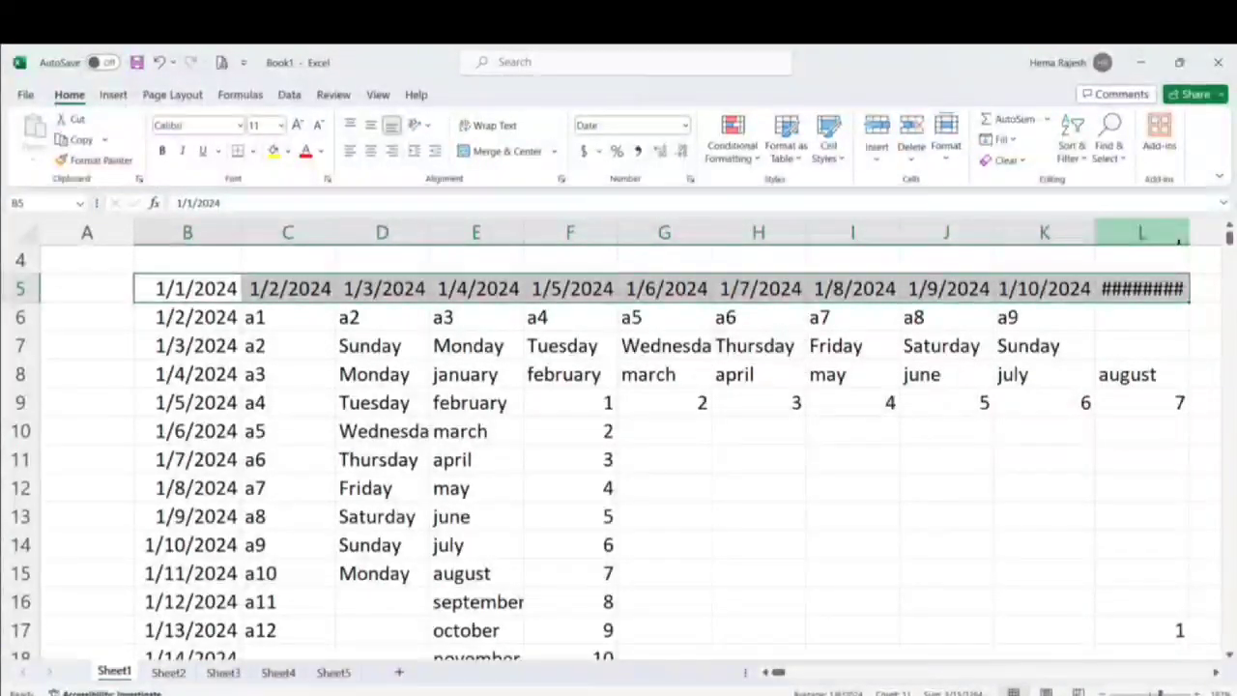
Step: Widen column L enough to show its date in full
drag(1190, 234, 1199, 241)
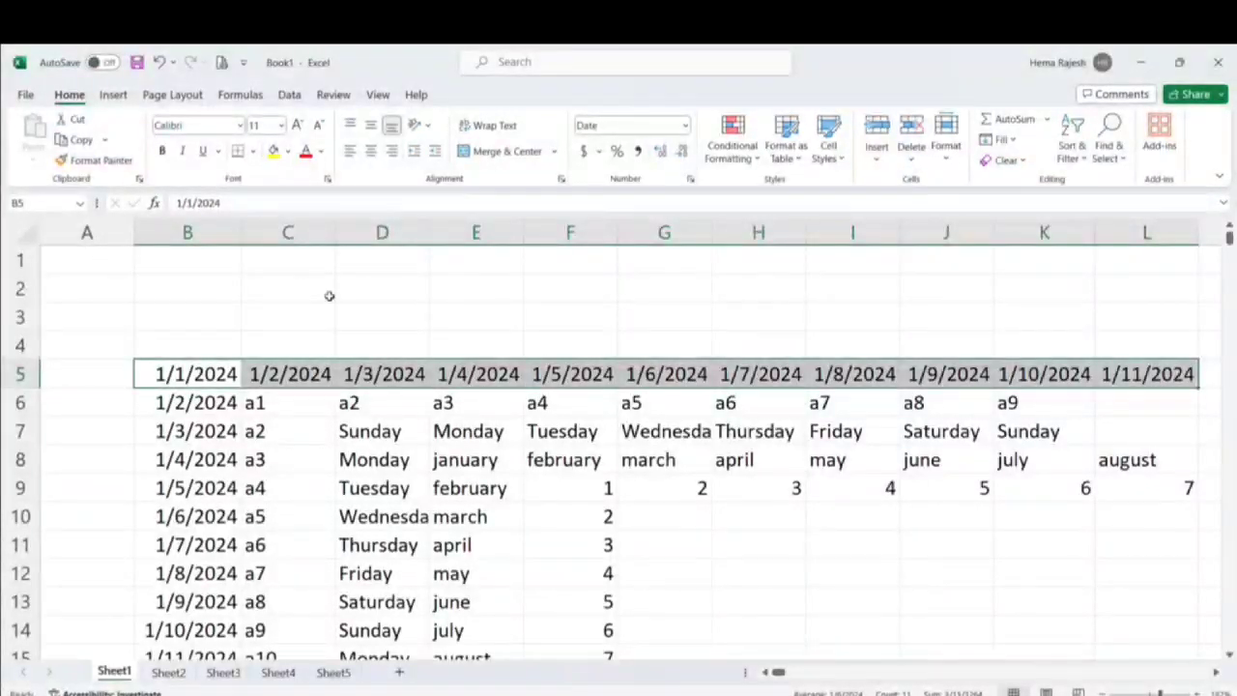
click(423, 297)
click(532, 293)
click(676, 297)
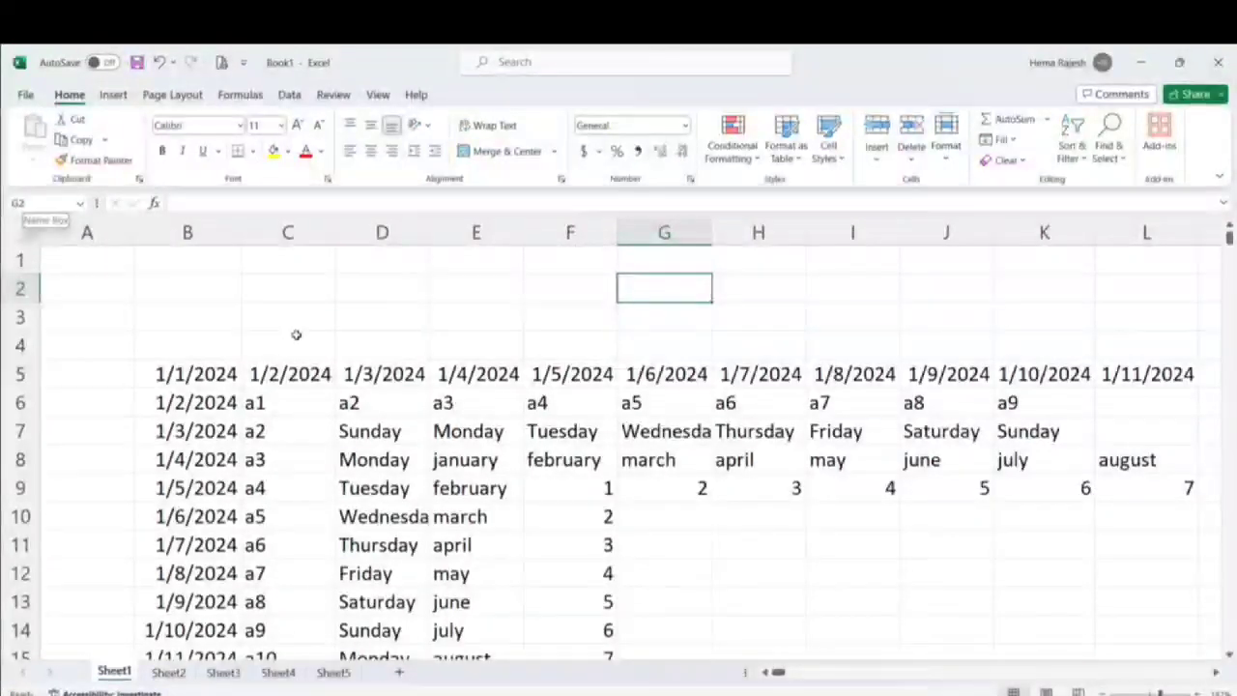
click(383, 284)
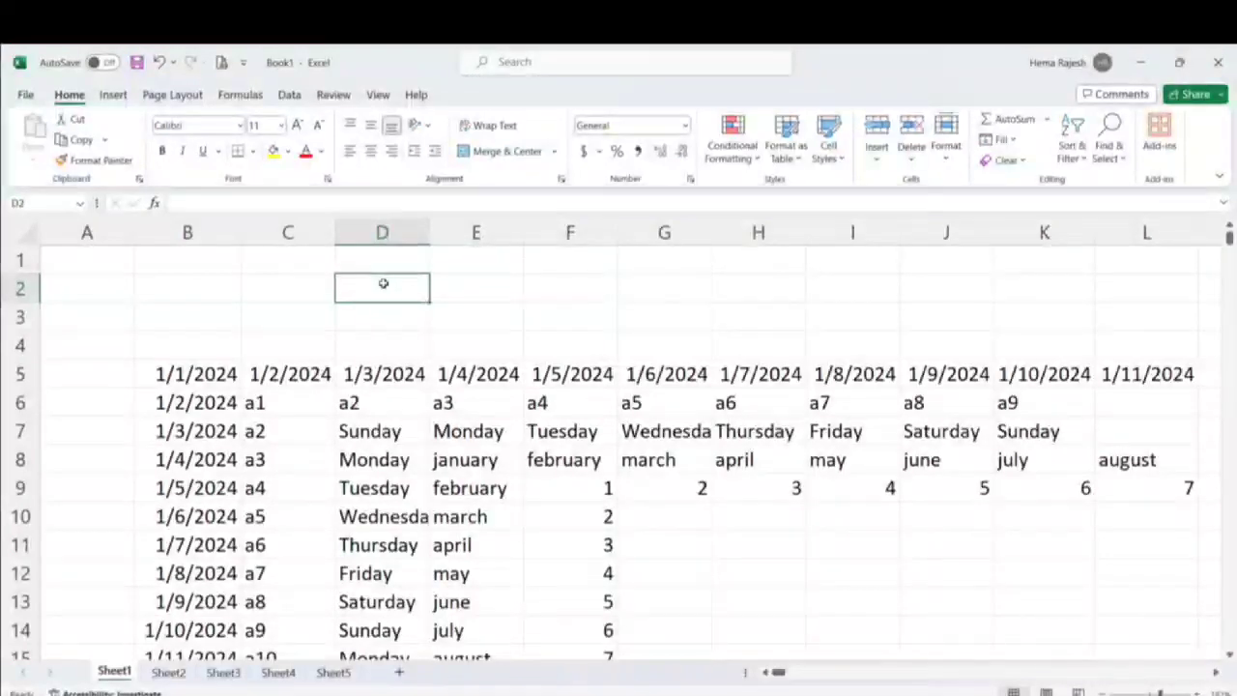
drag(383, 283, 873, 295)
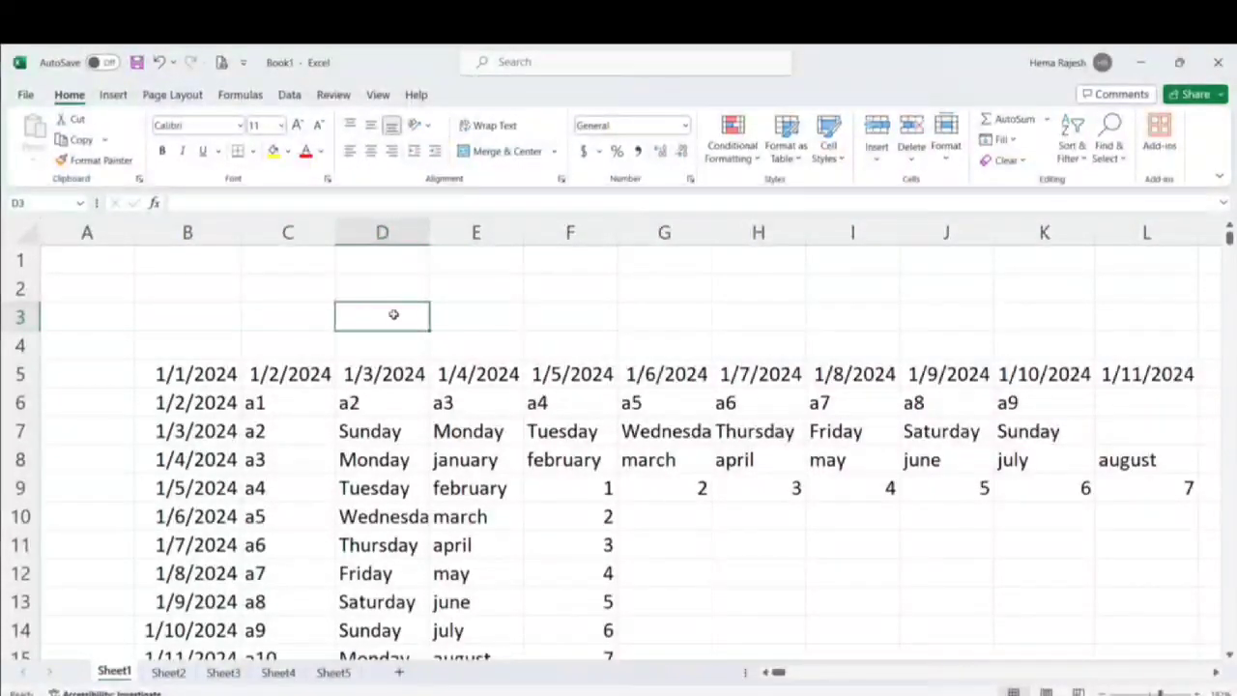
Step: Enter the text "welcome to my channel" in cell D3
text(wel)
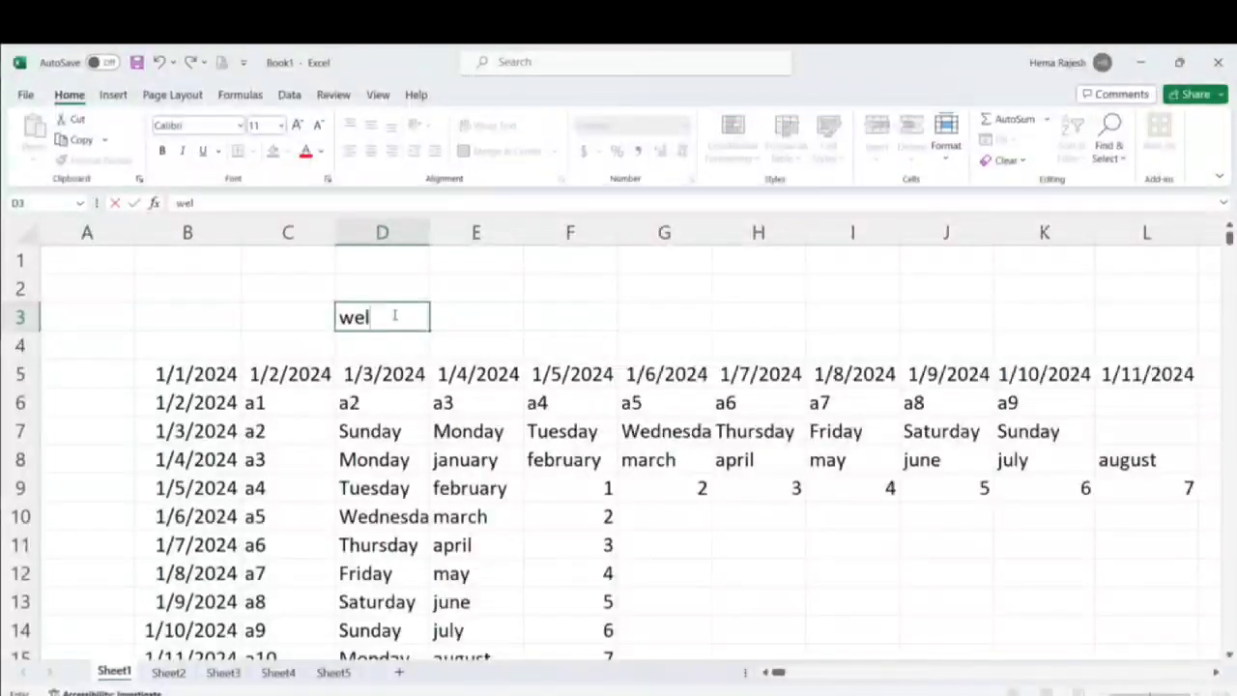
text(come to m)
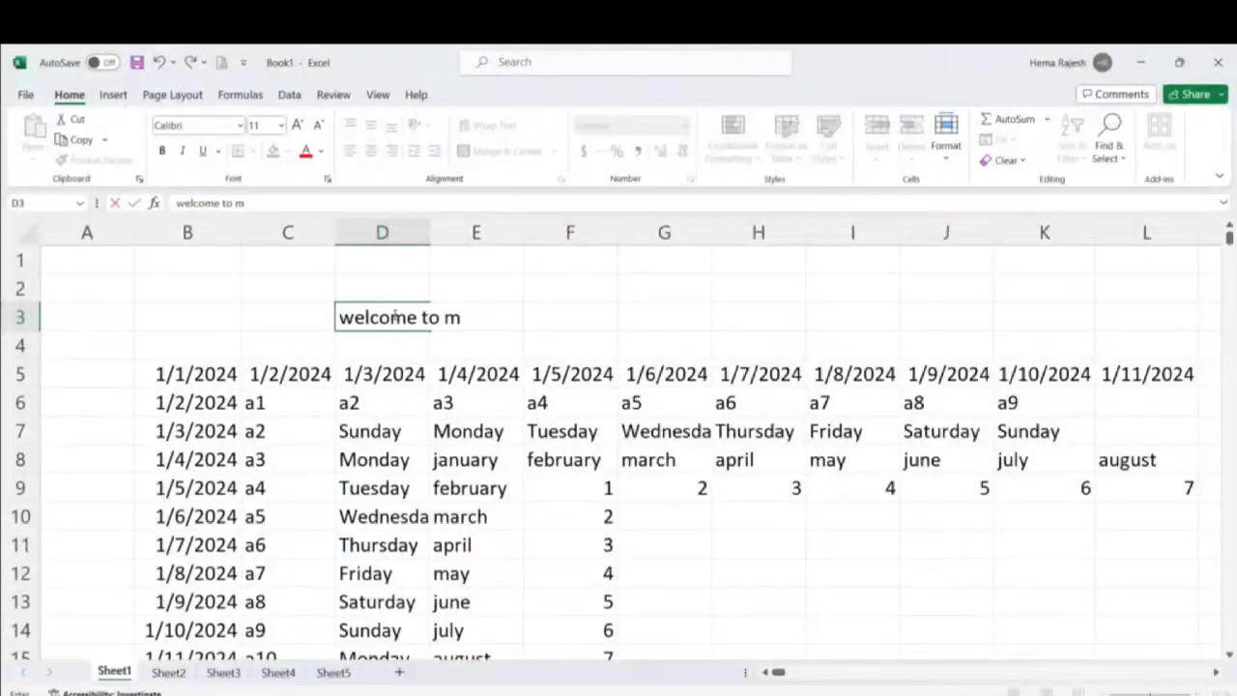
text(y channe)
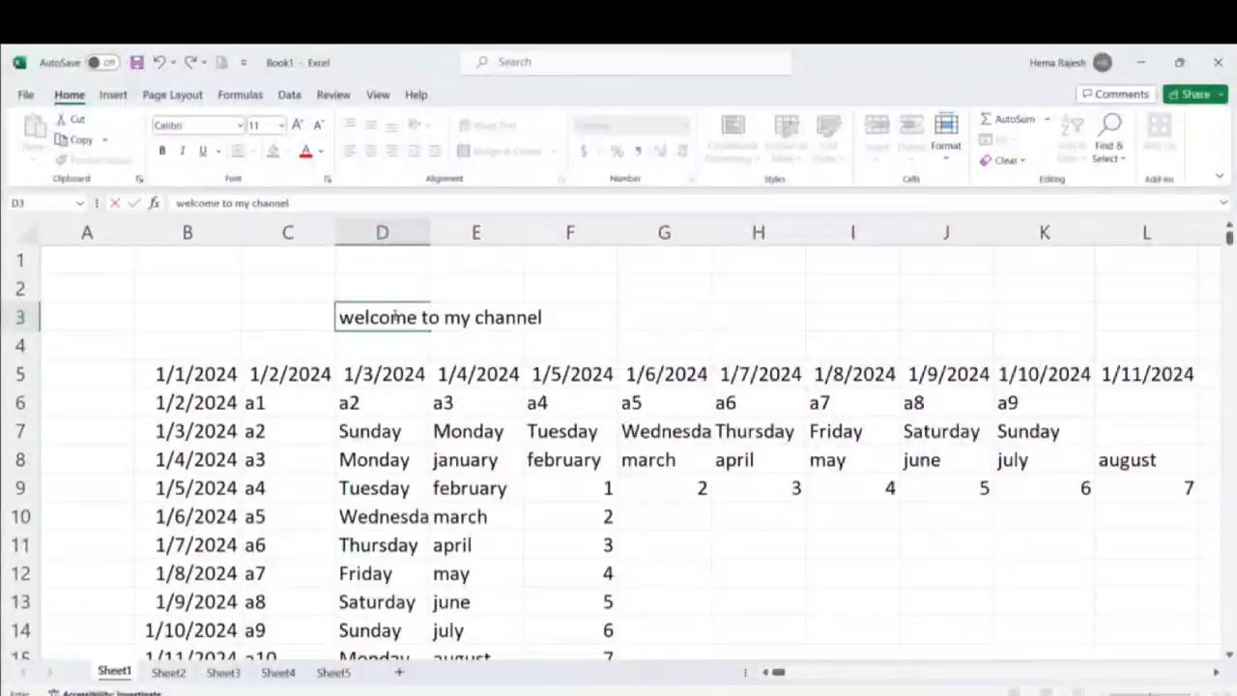
text(l)
click(694, 316)
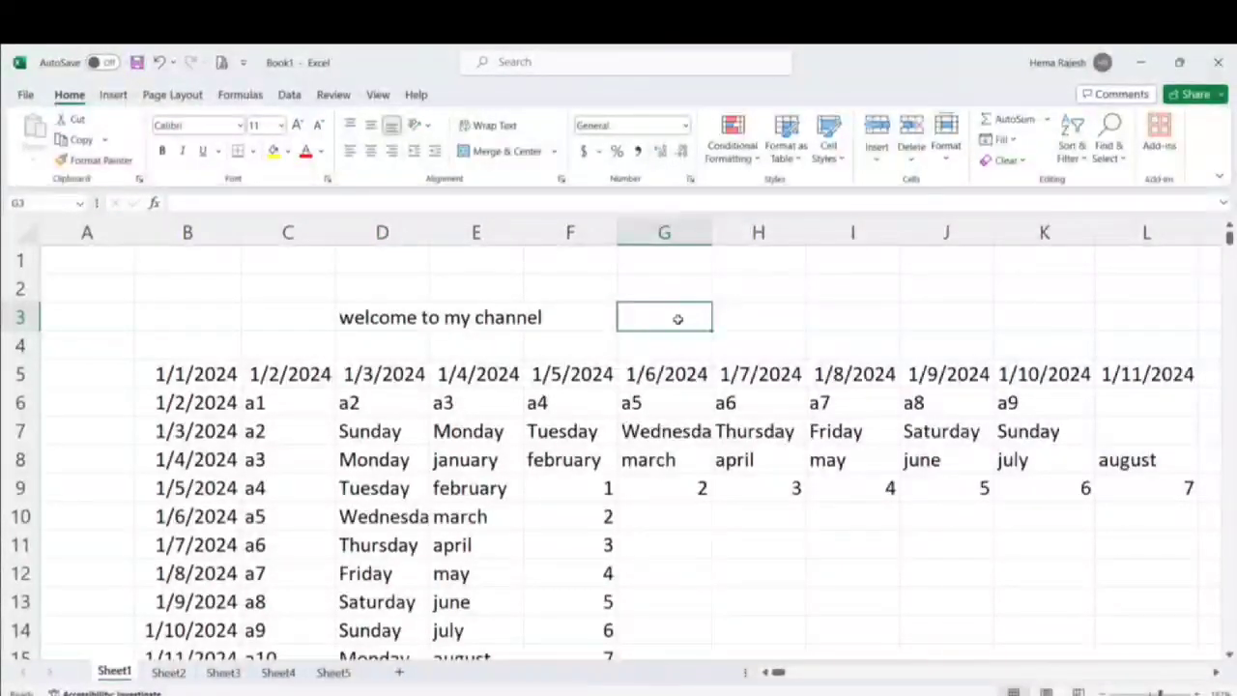
Step: Enter 1000 in cell E3, directly beside the overflowing welcome text
click(336, 320)
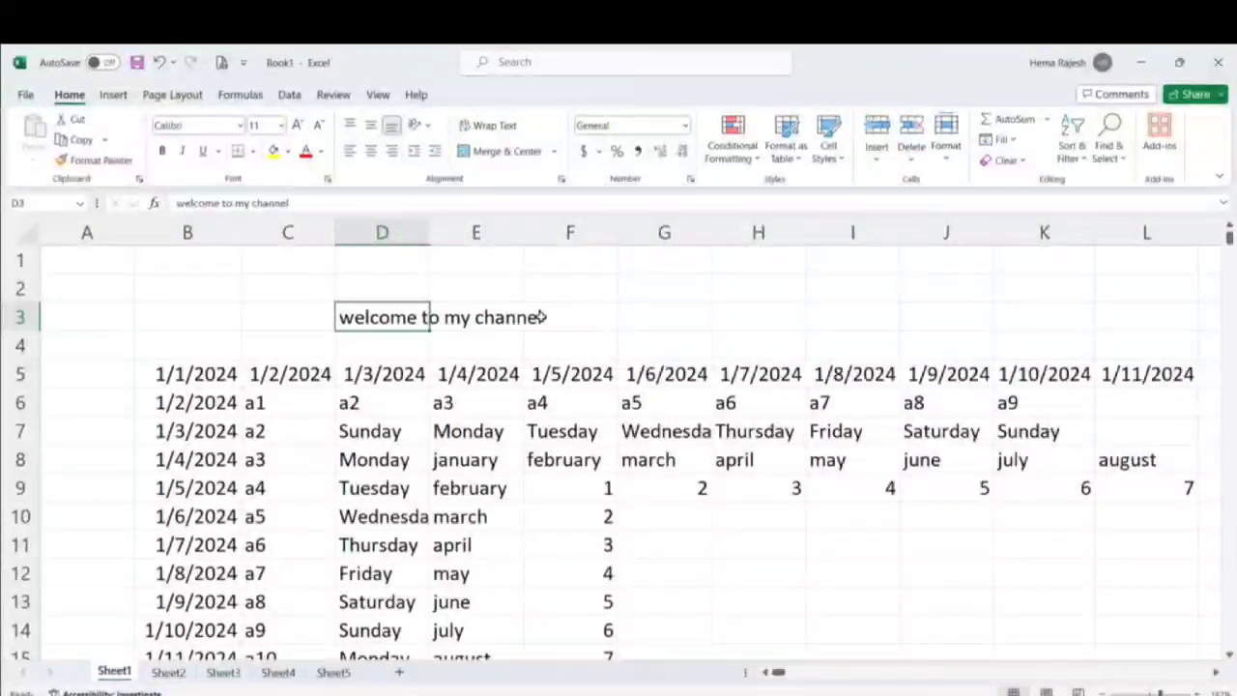
click(532, 70)
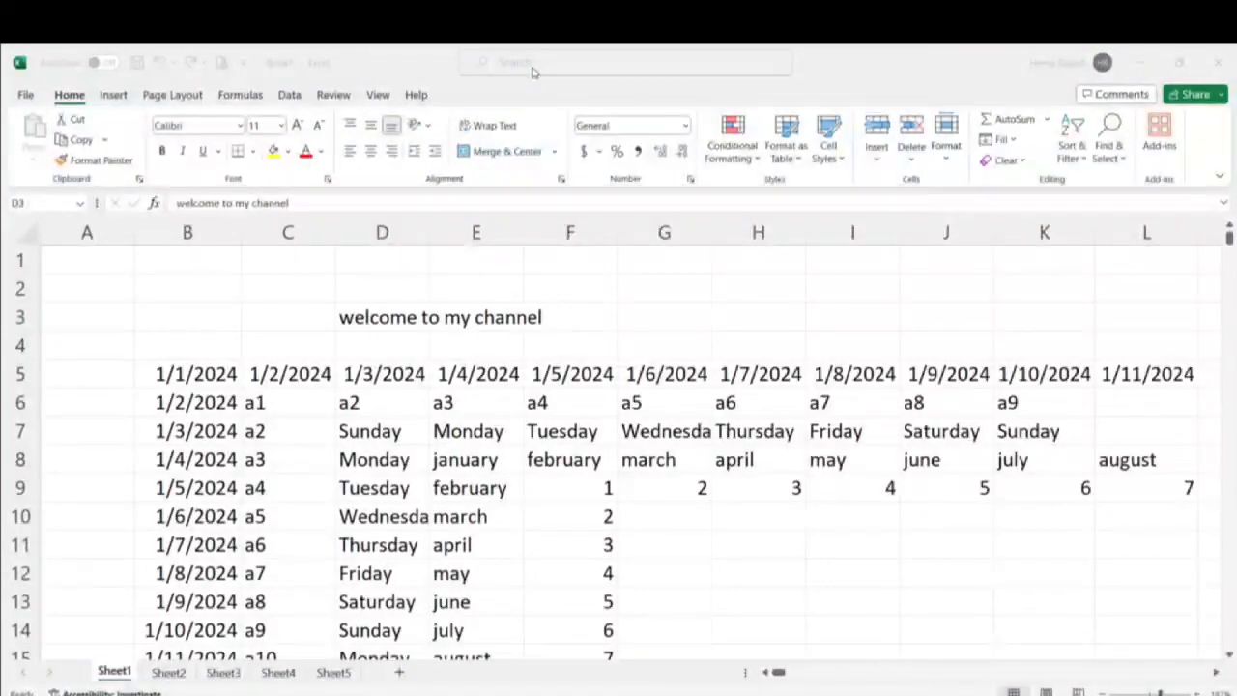
click(372, 322)
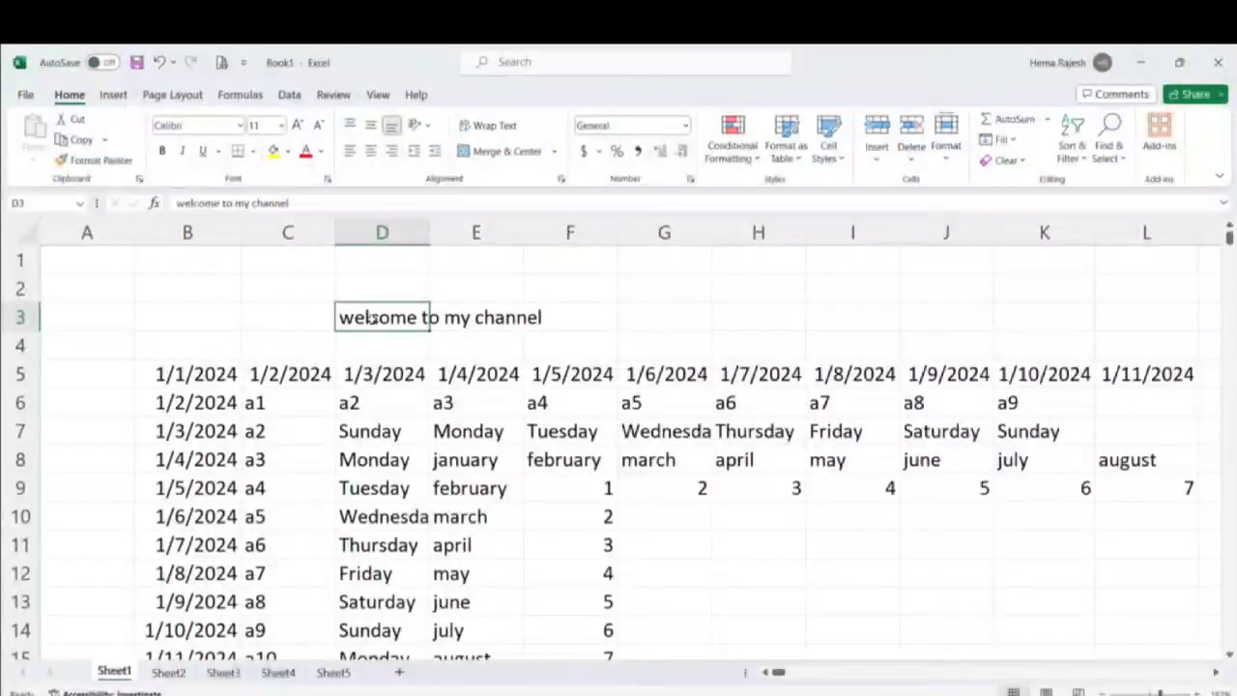
click(488, 319)
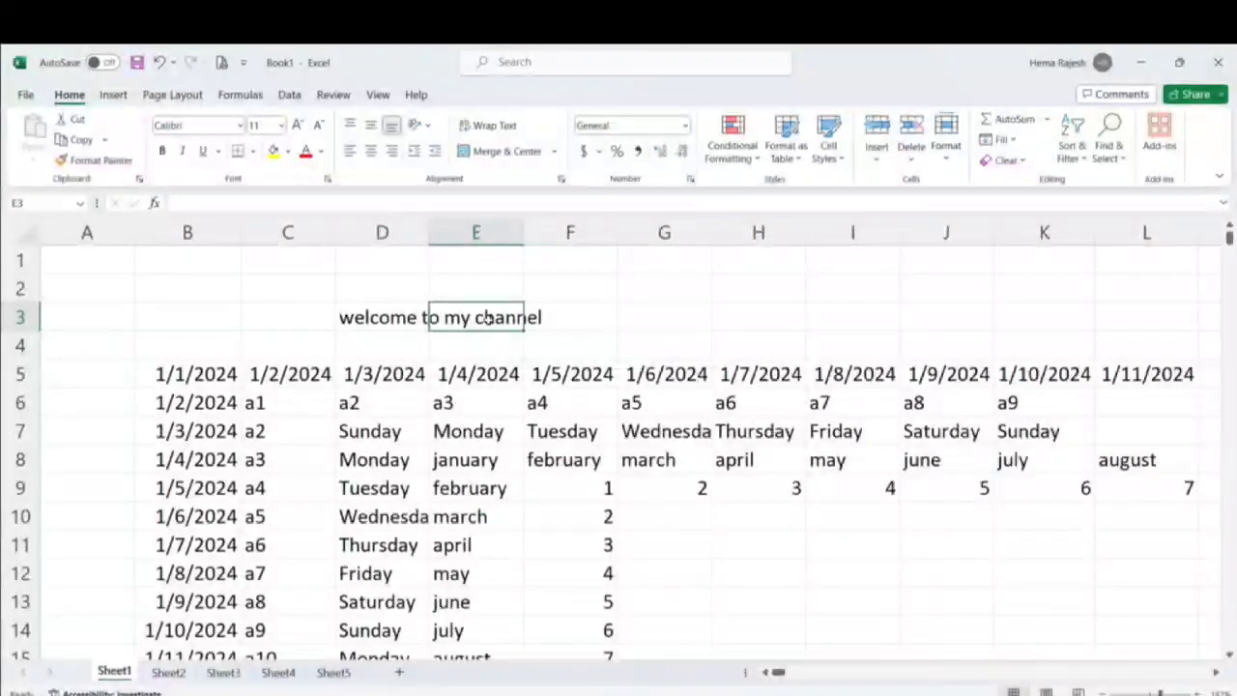
text(1000)
key(Return)
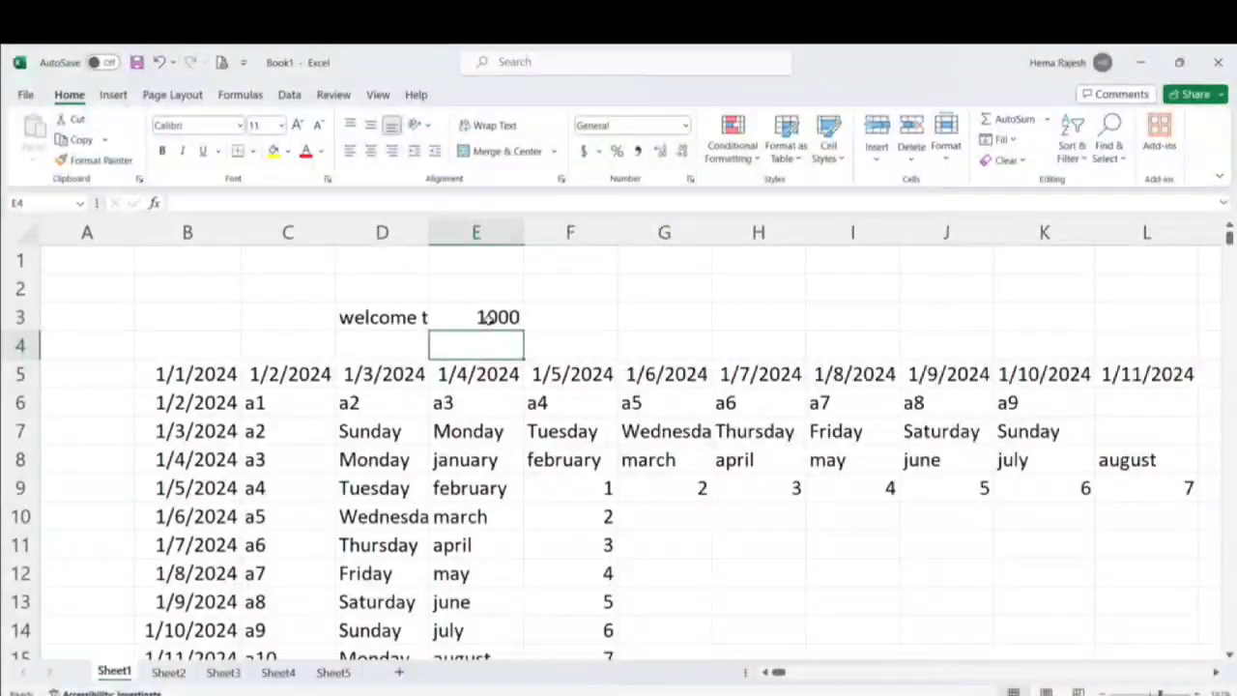
Step: Widen column D until the whole welcome text in D3 fits inside the cell
click(350, 317)
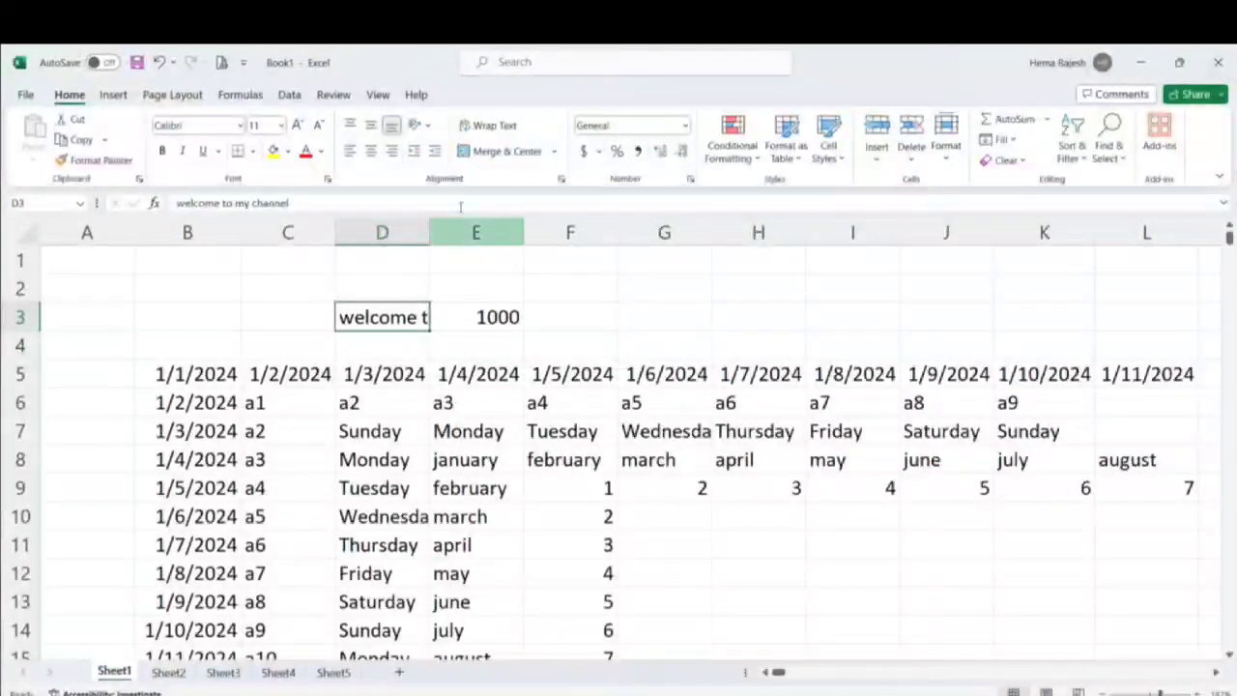
click(540, 79)
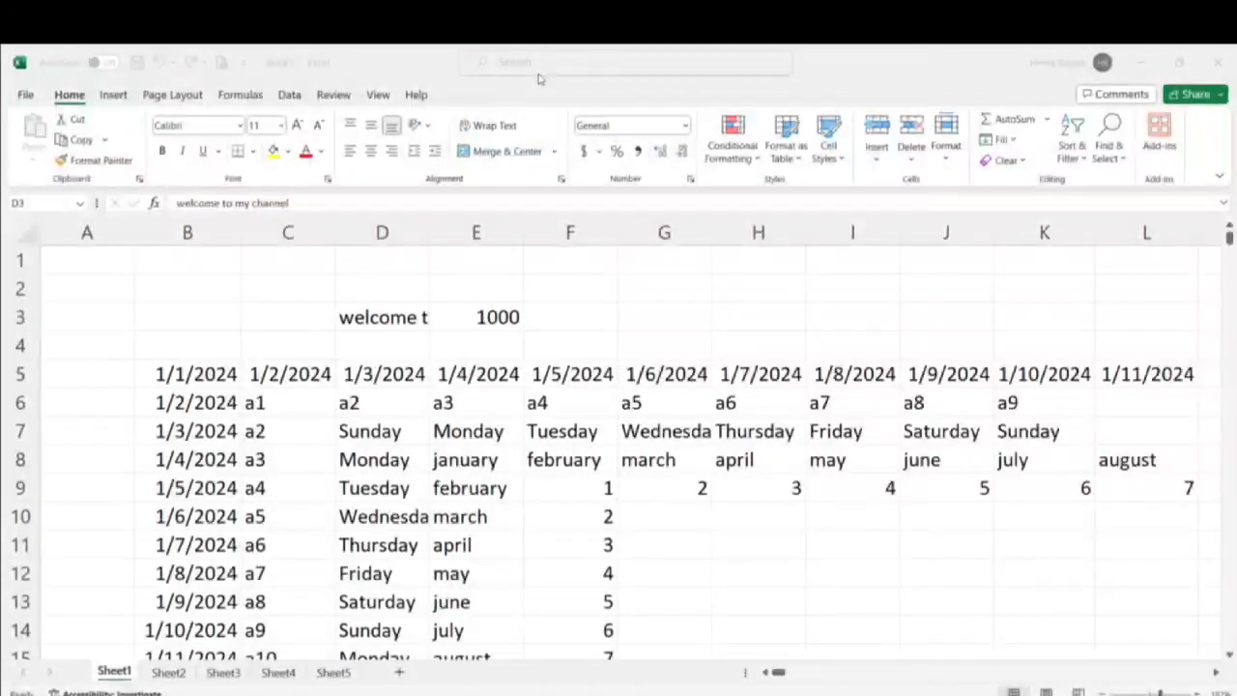
click(516, 320)
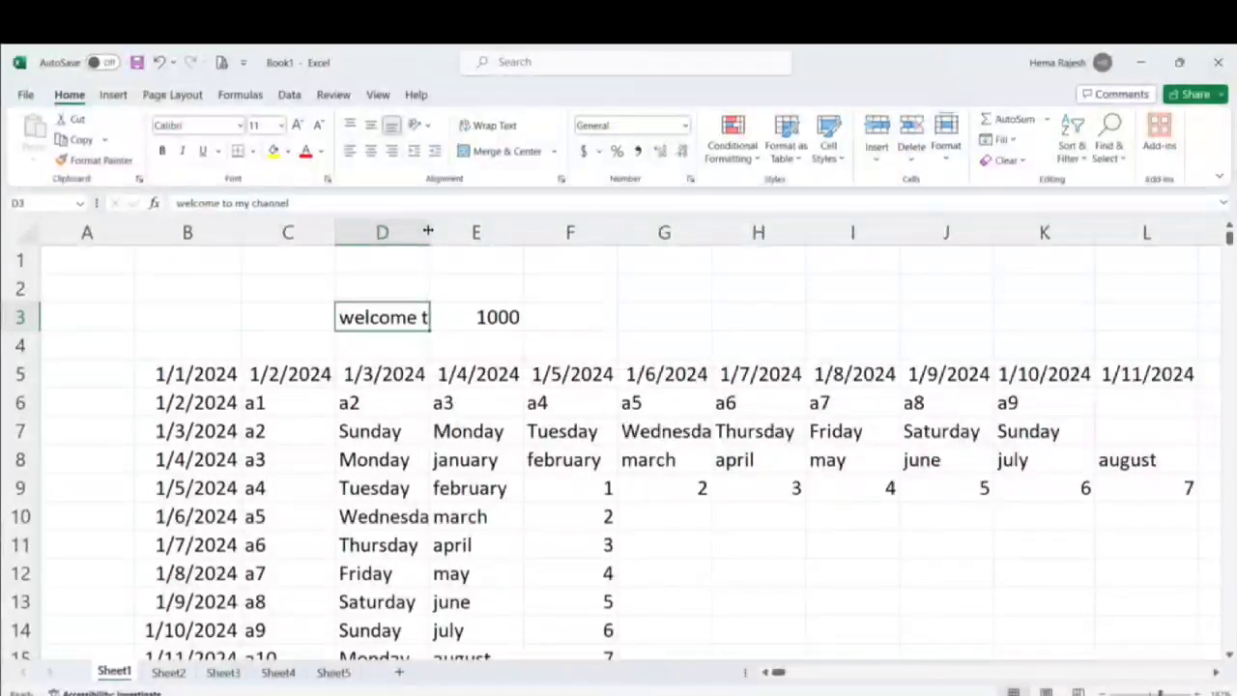
drag(428, 232, 542, 233)
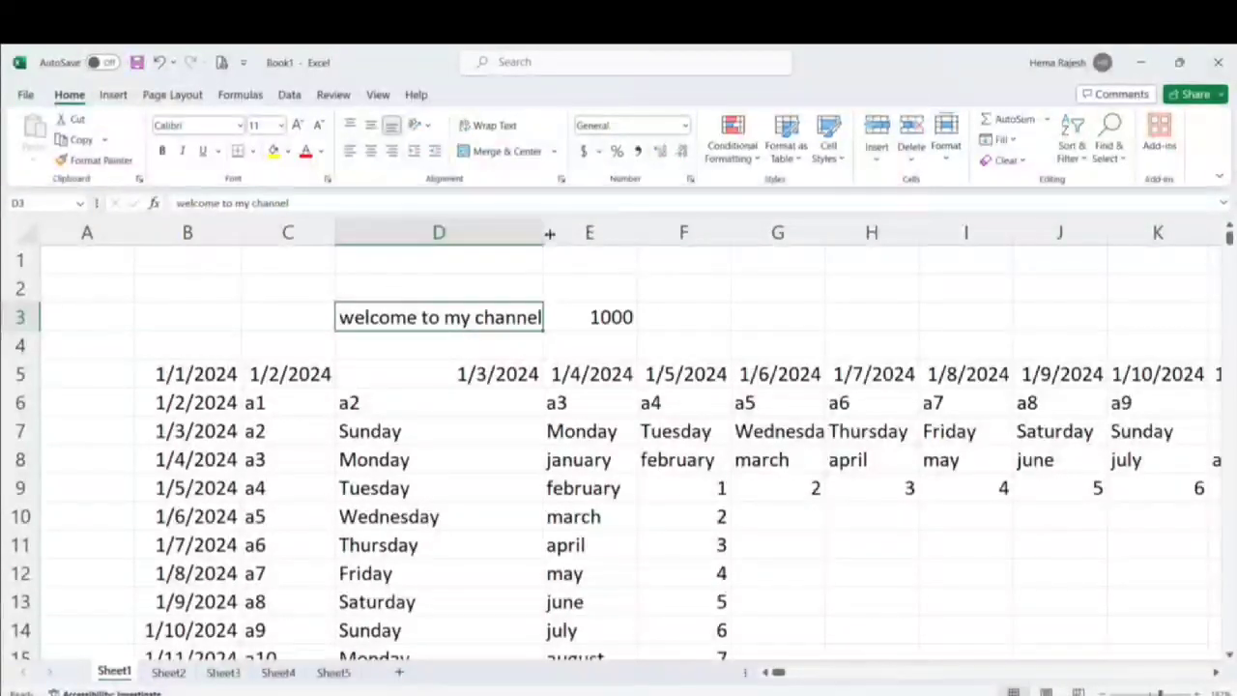
Step: Narrow column D until it cuts off the welcome text and increase the height of row 3
click(473, 227)
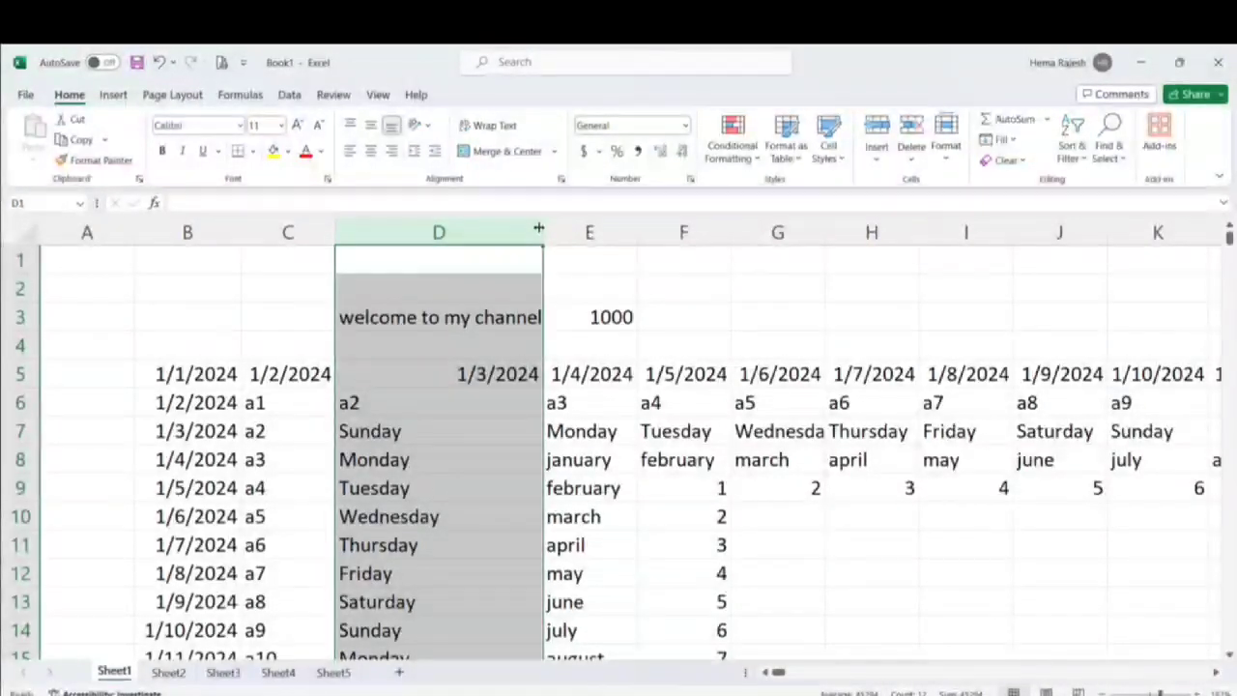
drag(538, 228, 455, 228)
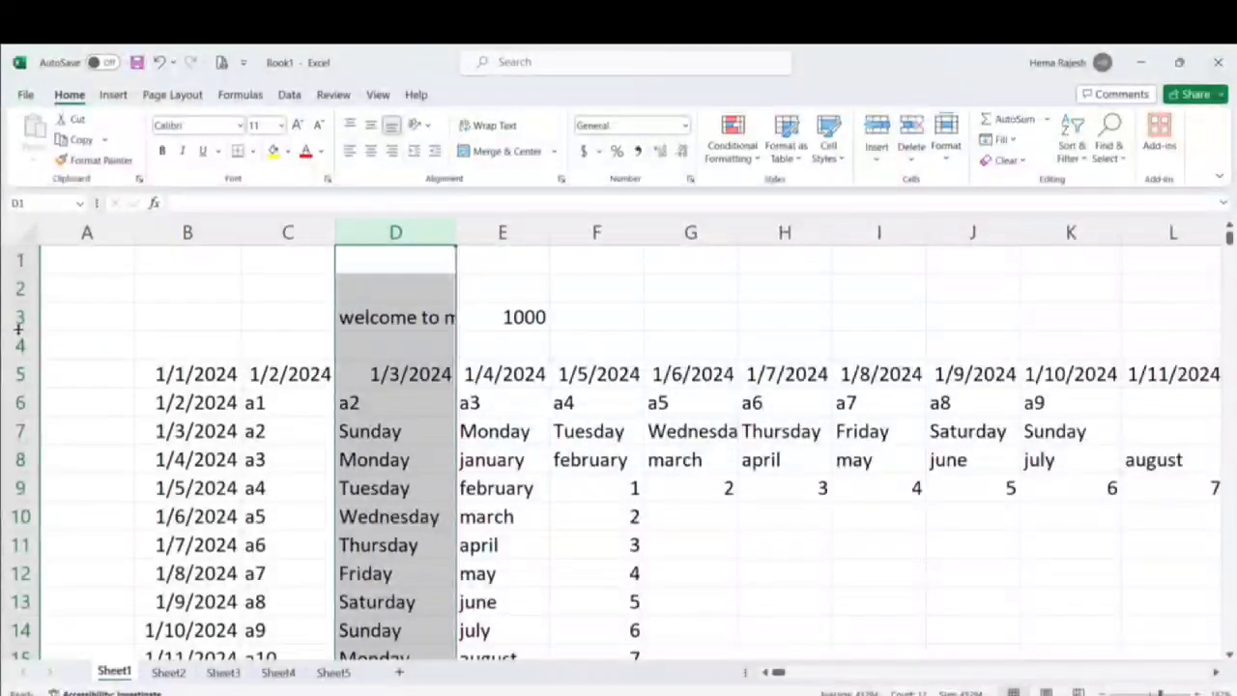
drag(17, 329, 17, 422)
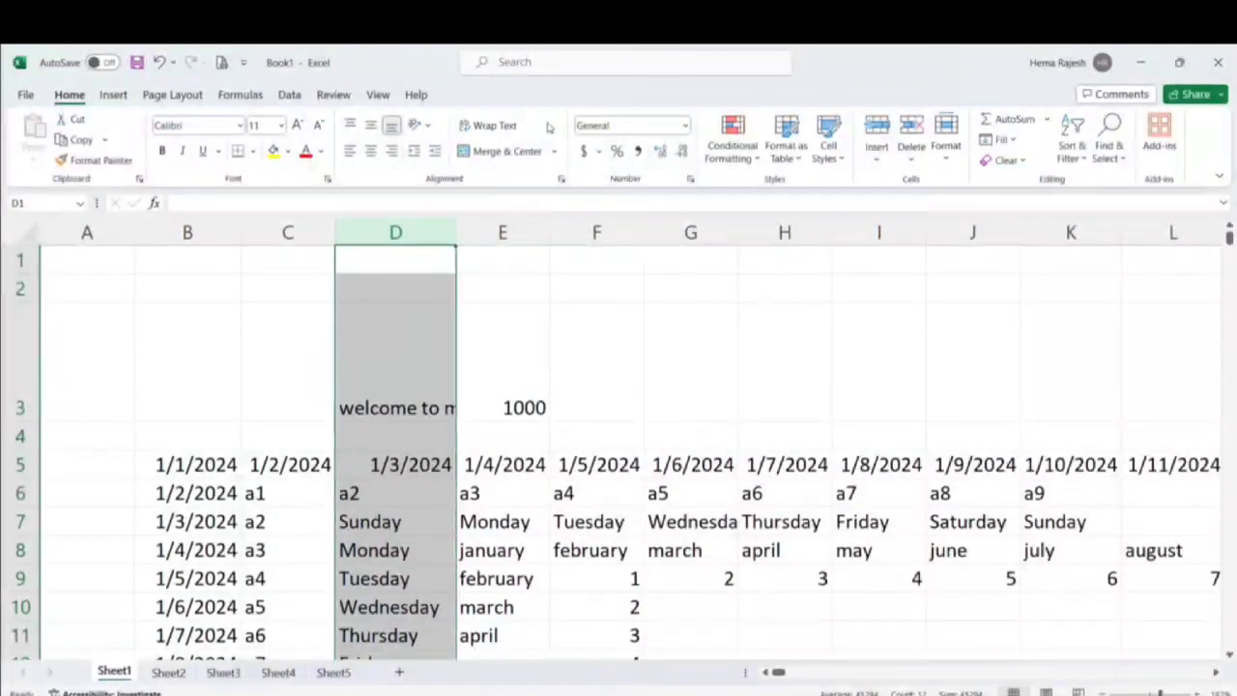
Step: Apply Wrap Text to cell D3, and merge and center the range D3:F3
click(493, 125)
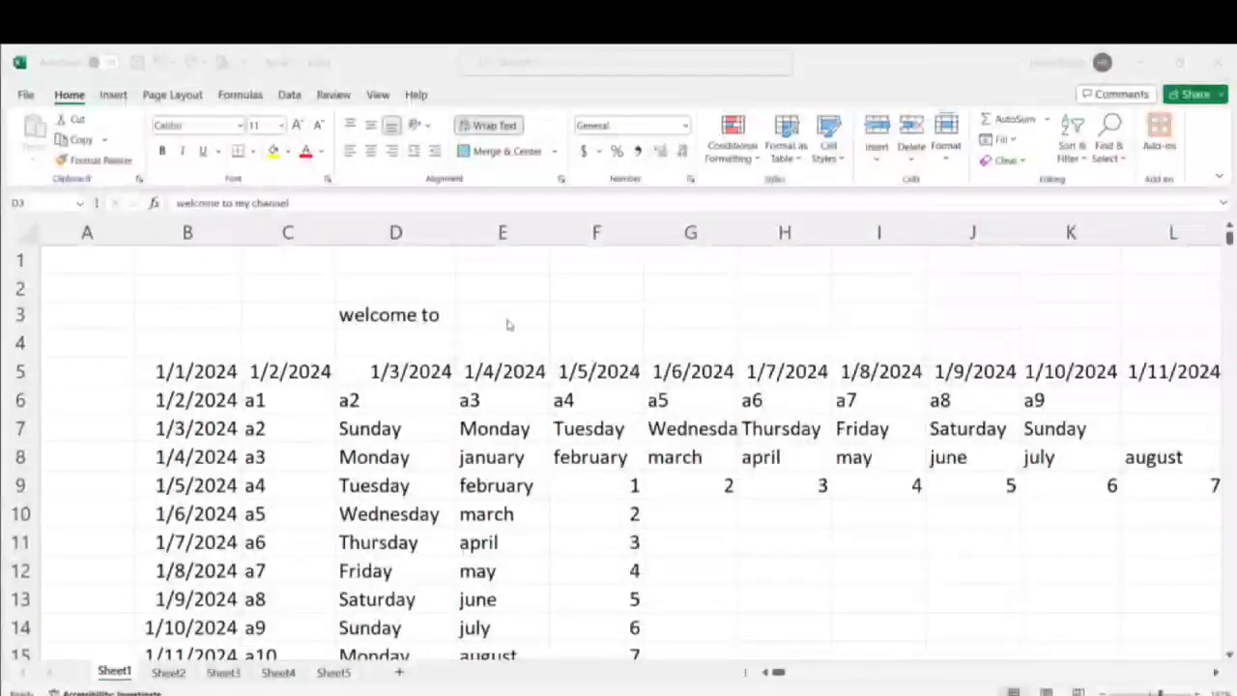
click(421, 322)
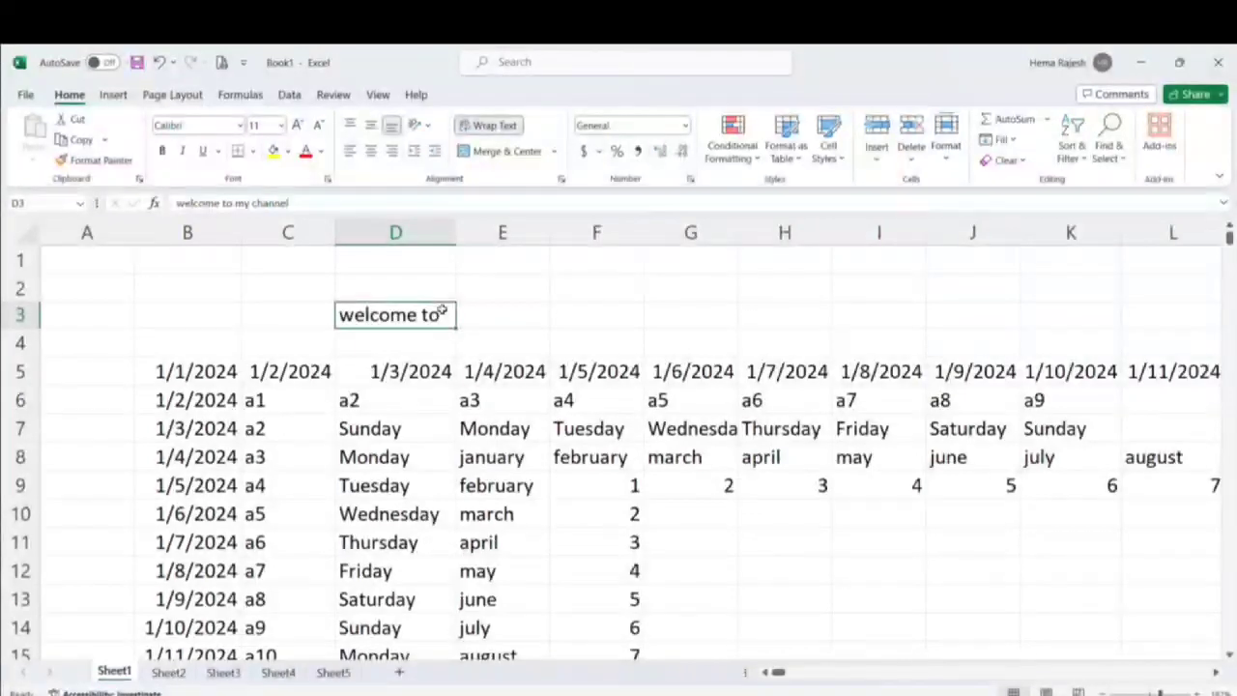
drag(445, 312, 620, 317)
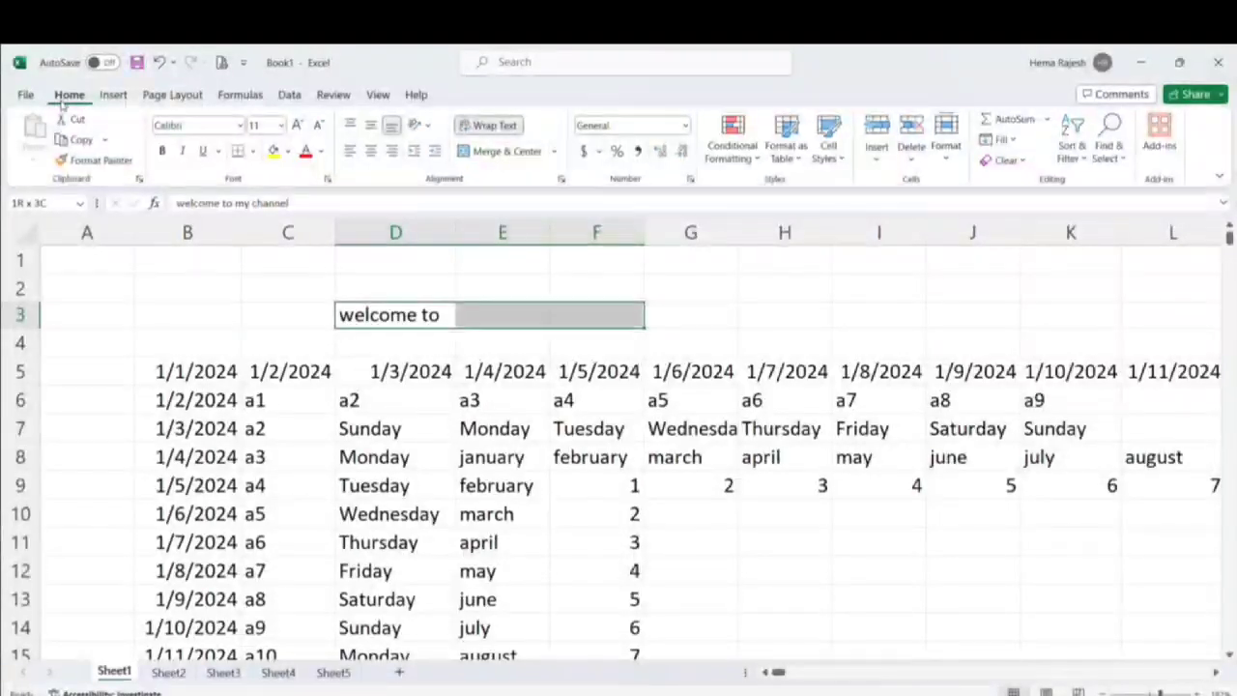
click(507, 152)
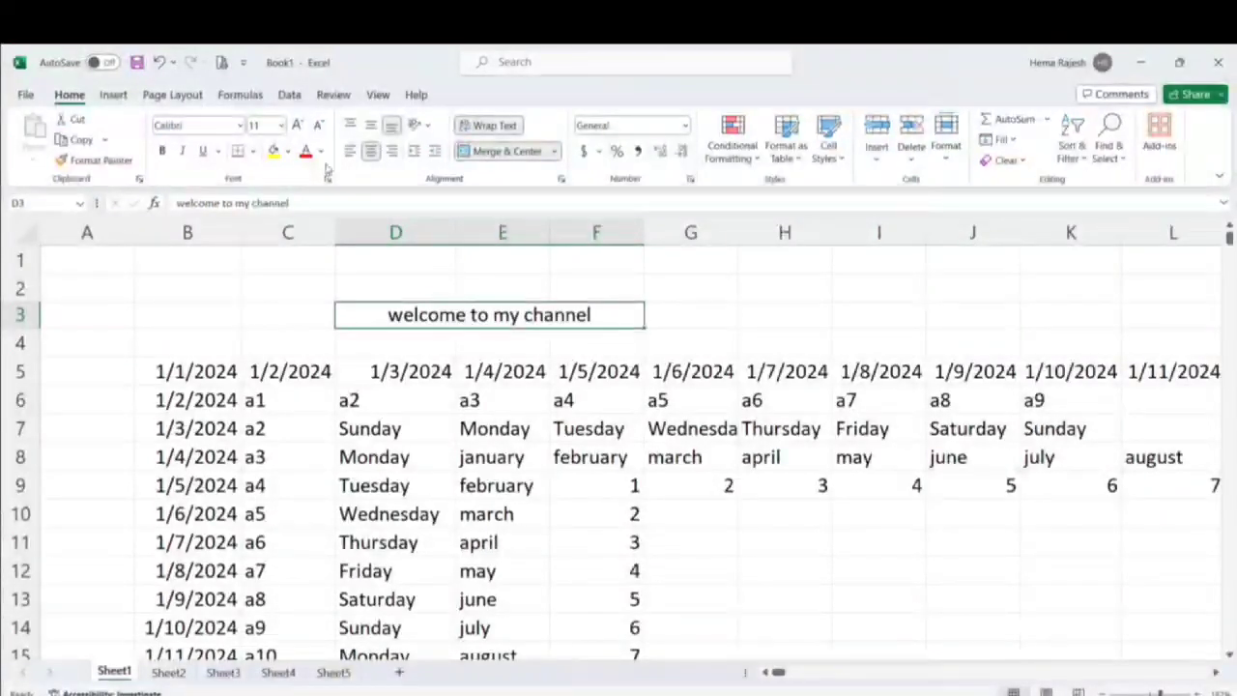
Step: Enter 1000 in cell C3, beside the merged welcome heading
click(260, 306)
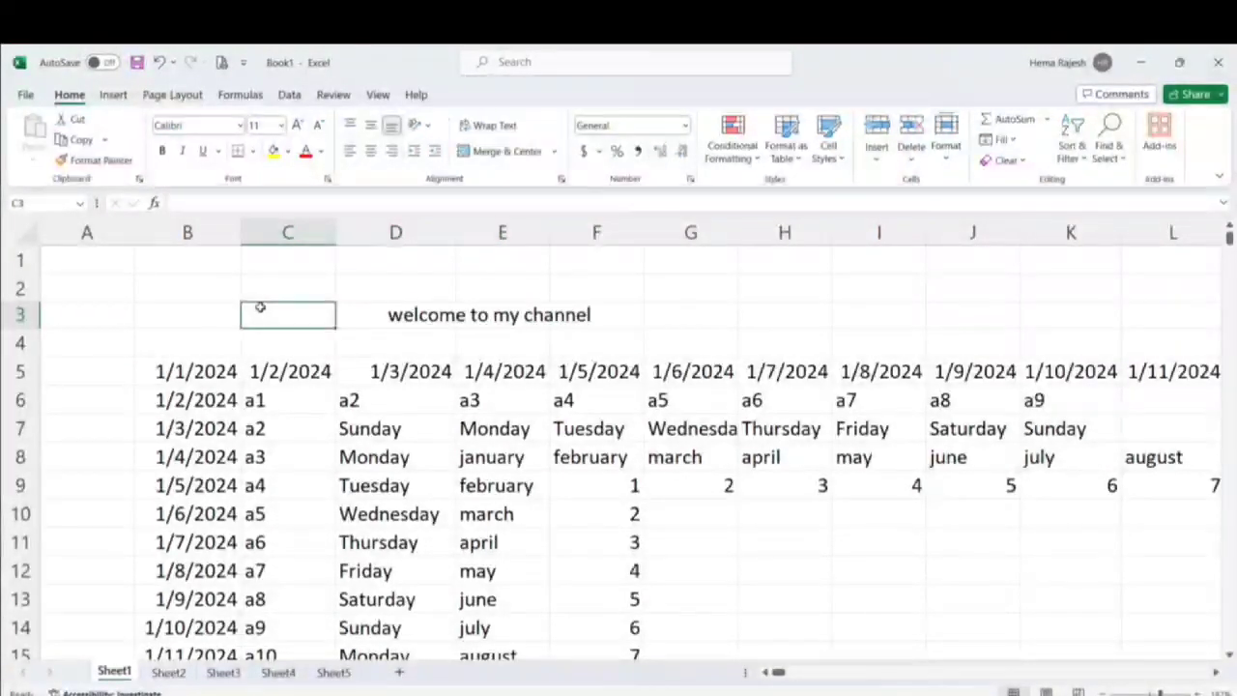
text(1)
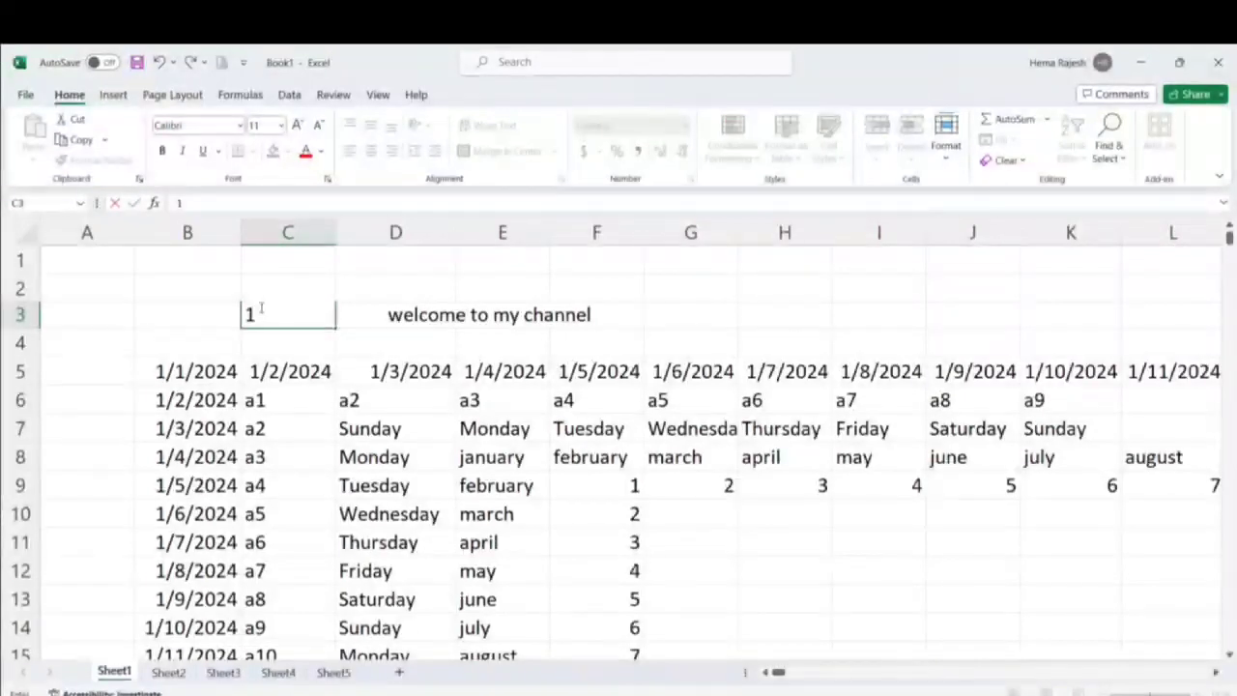
text(000)
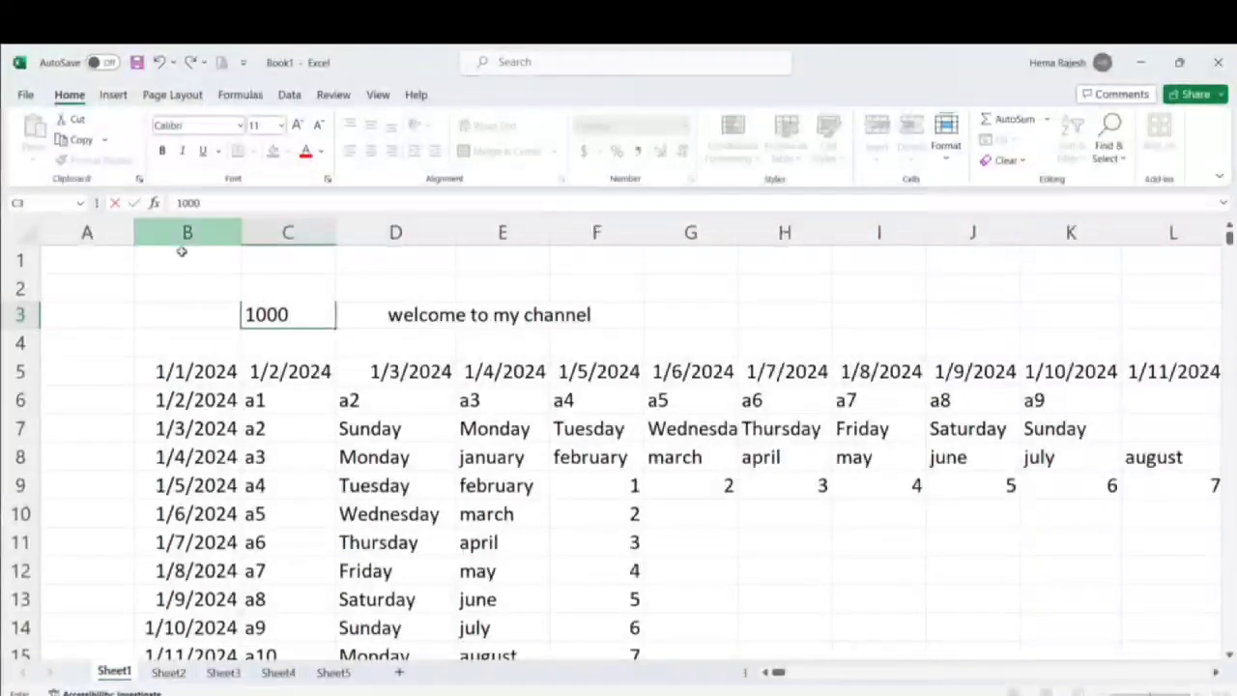
click(178, 287)
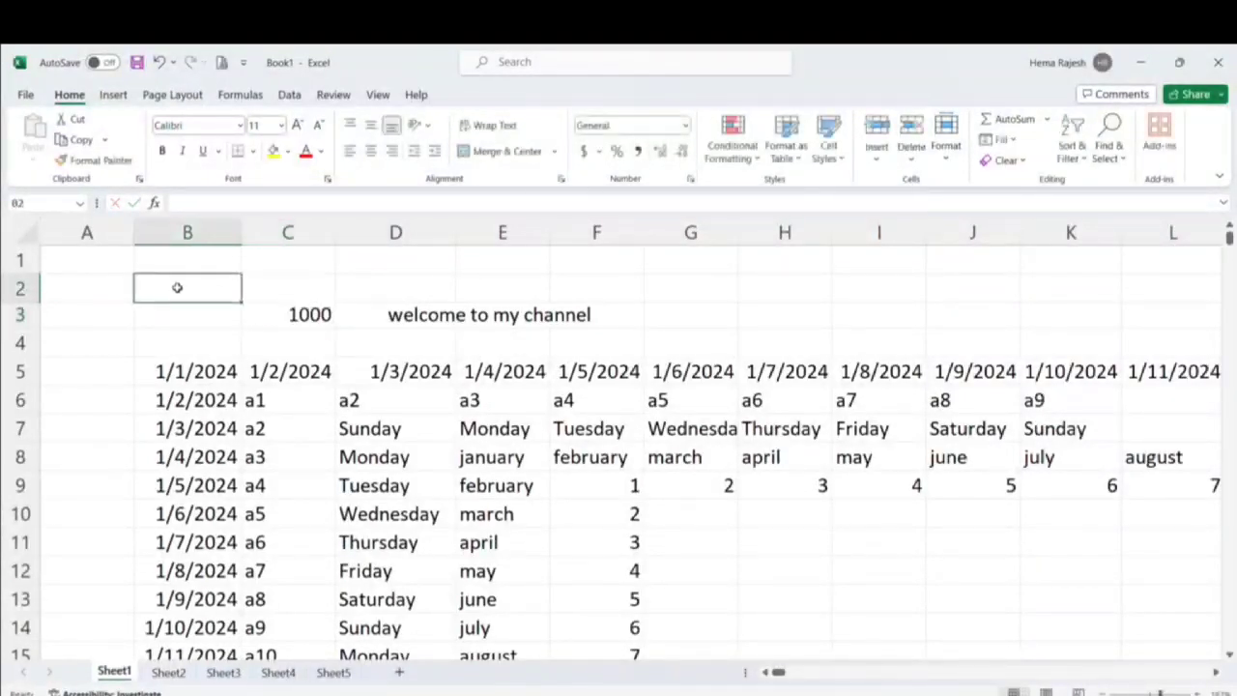
click(218, 206)
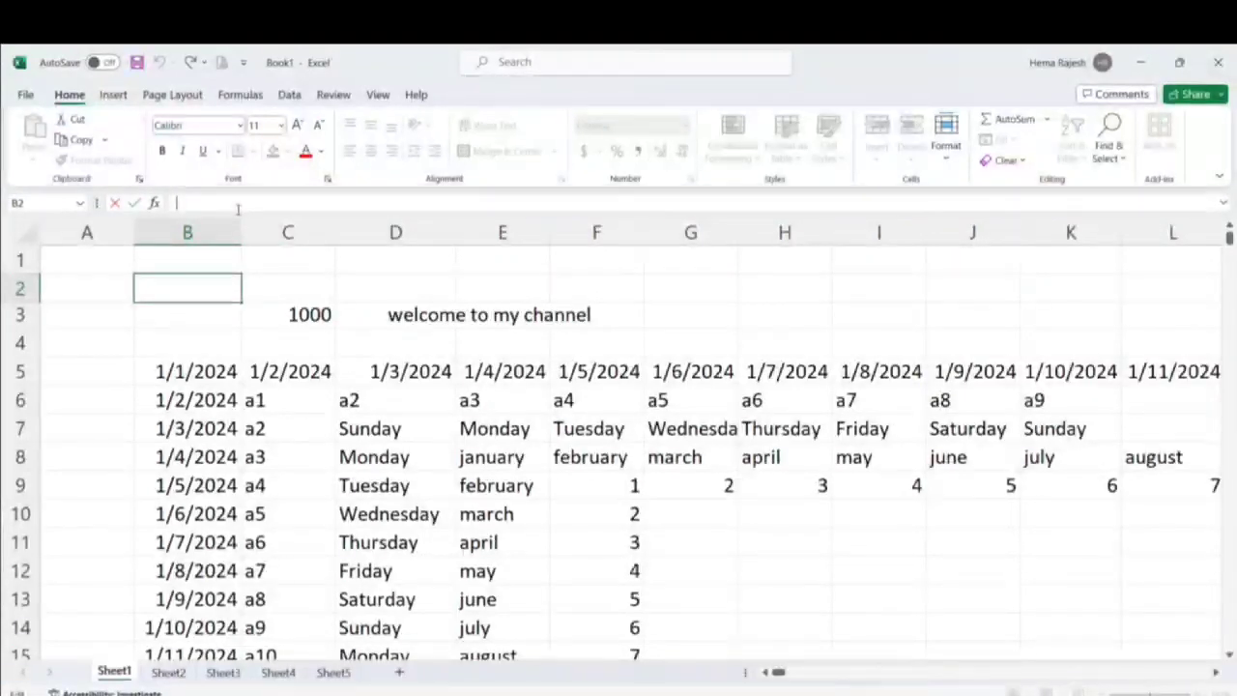
click(539, 84)
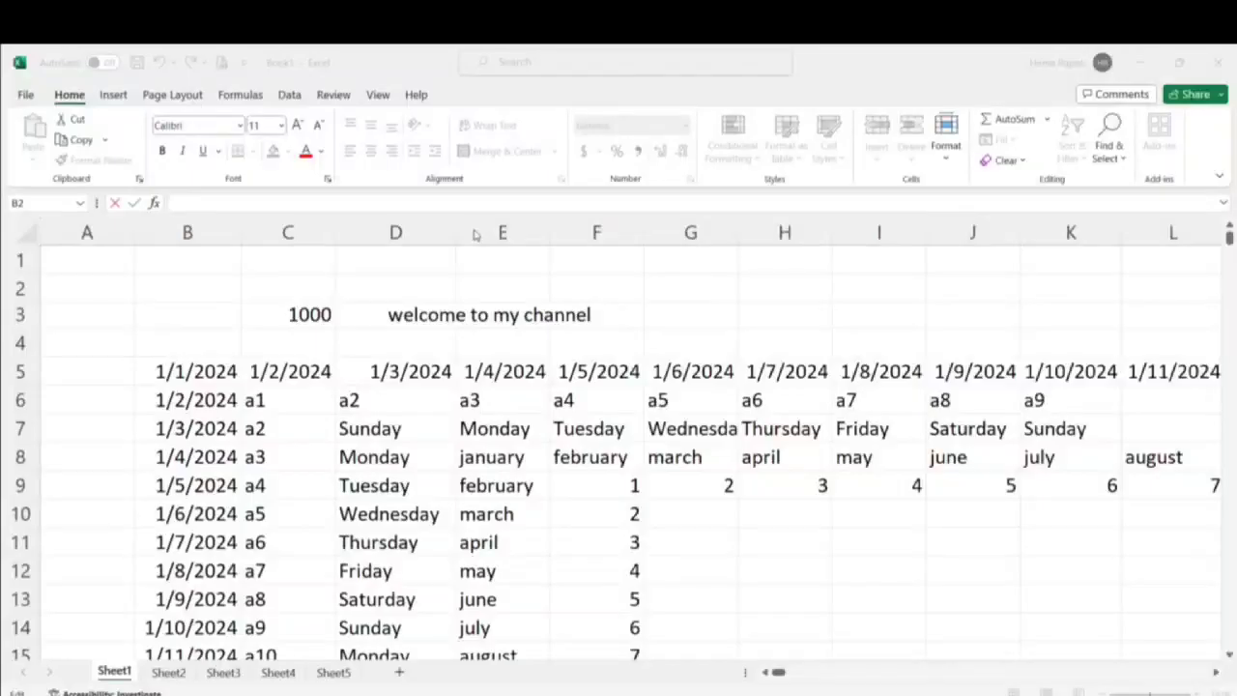
click(109, 280)
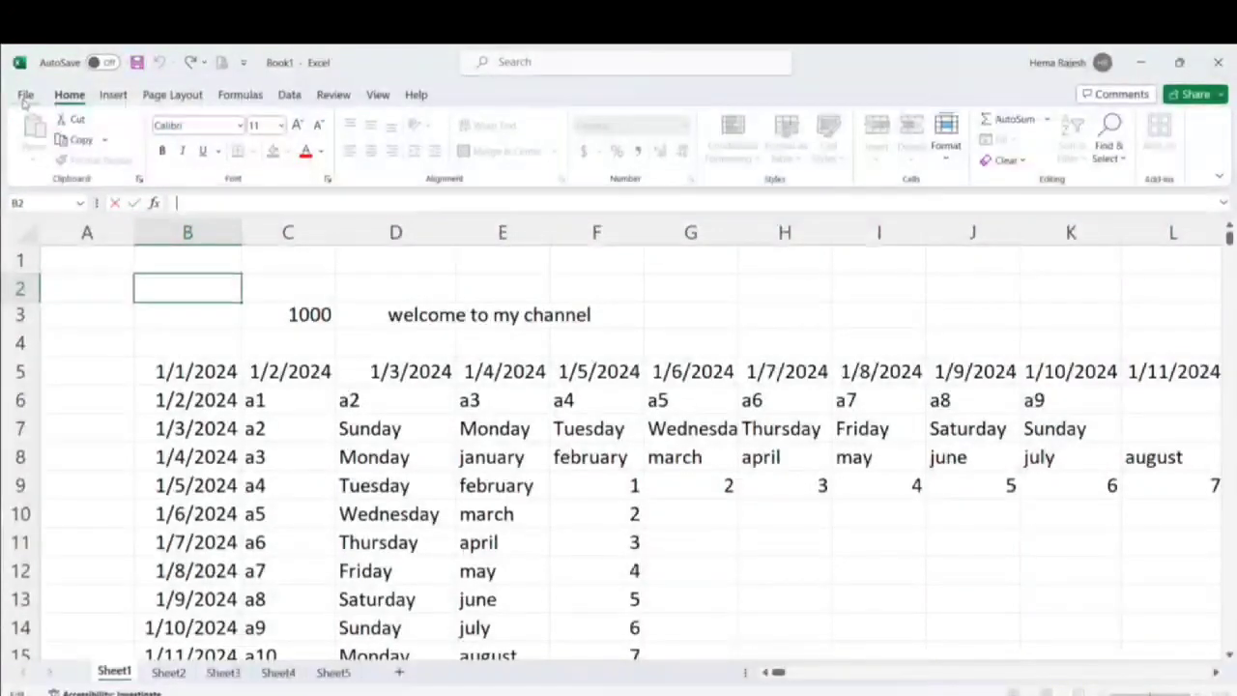
Step: Look over the workbook's file commands and print settings, and return to the worksheet
click(26, 94)
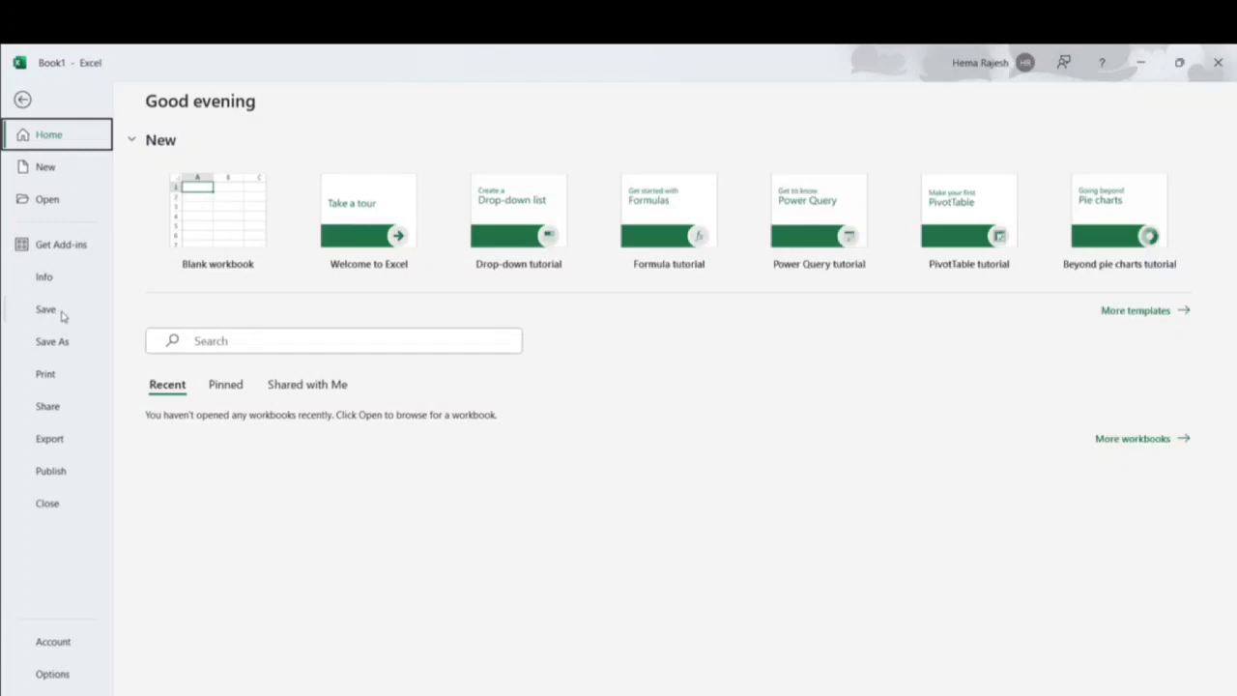
click(55, 383)
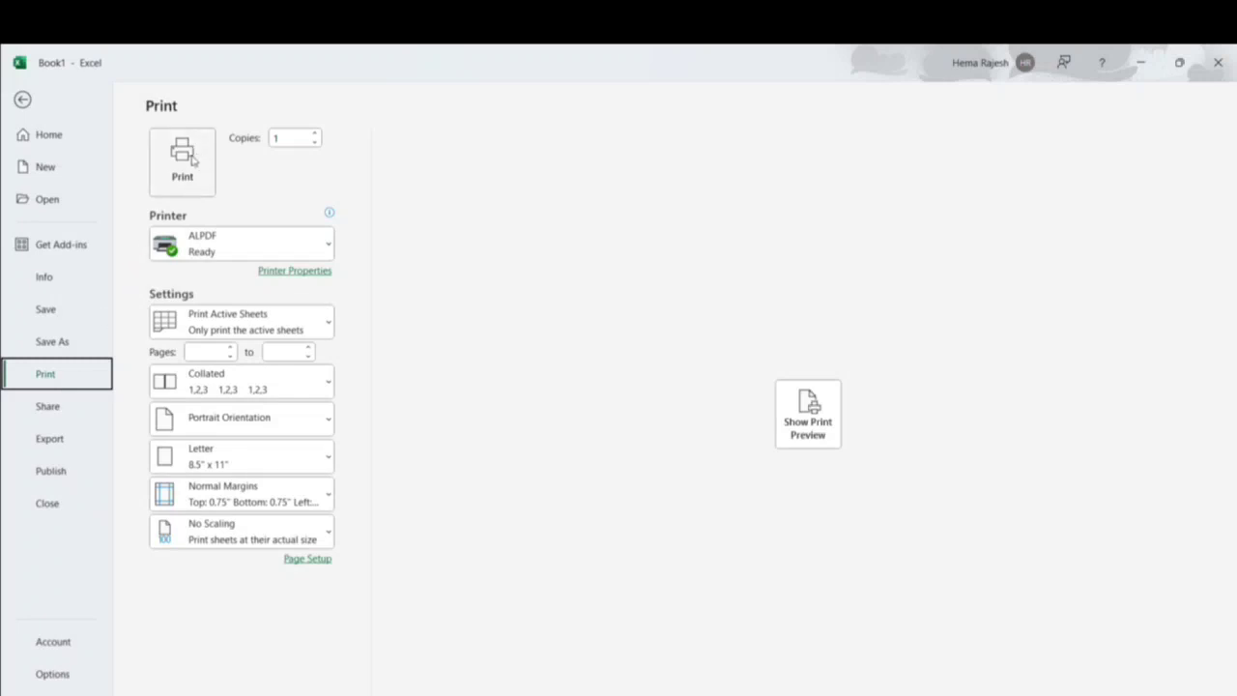
click(26, 98)
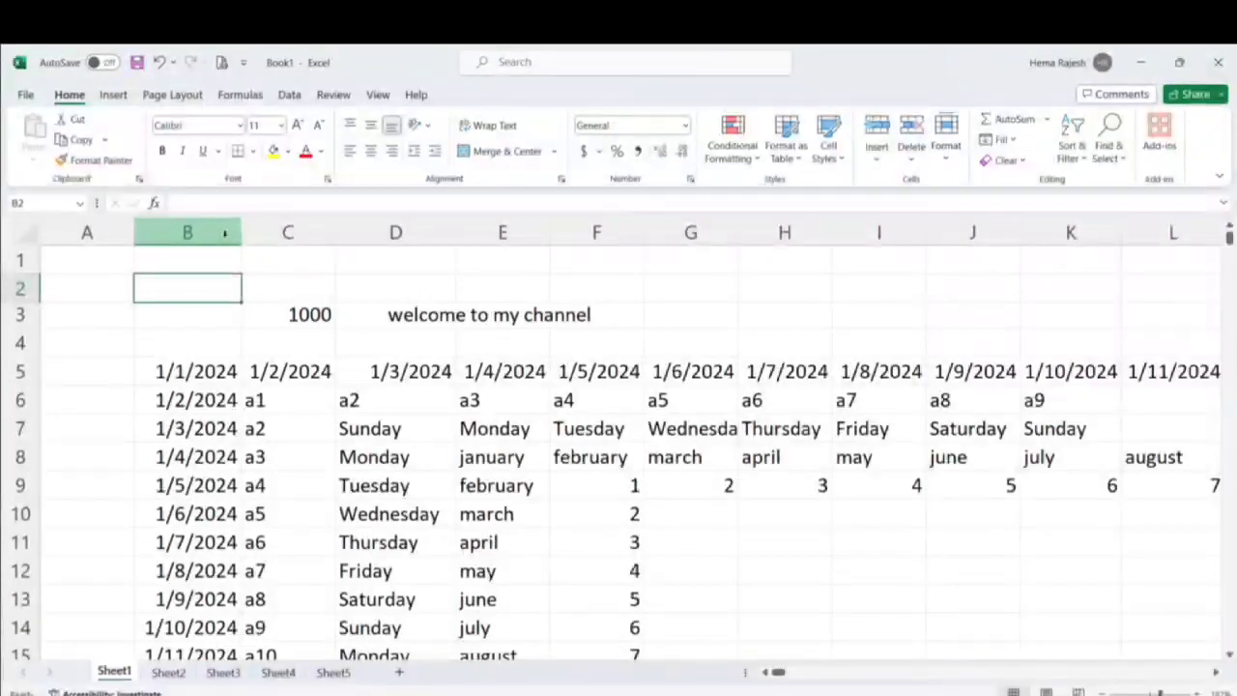
Step: Review the Quick Access Toolbar customization options, show the print preview through the file commands, and return to the worksheet
click(244, 64)
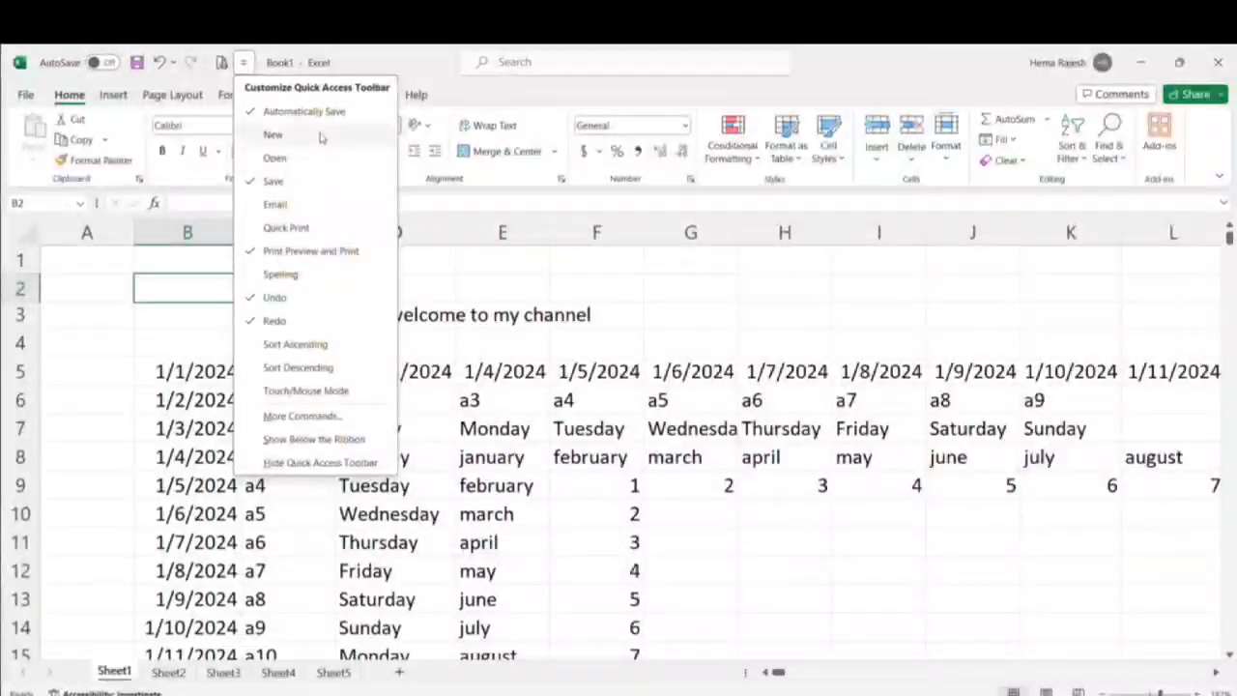
click(495, 285)
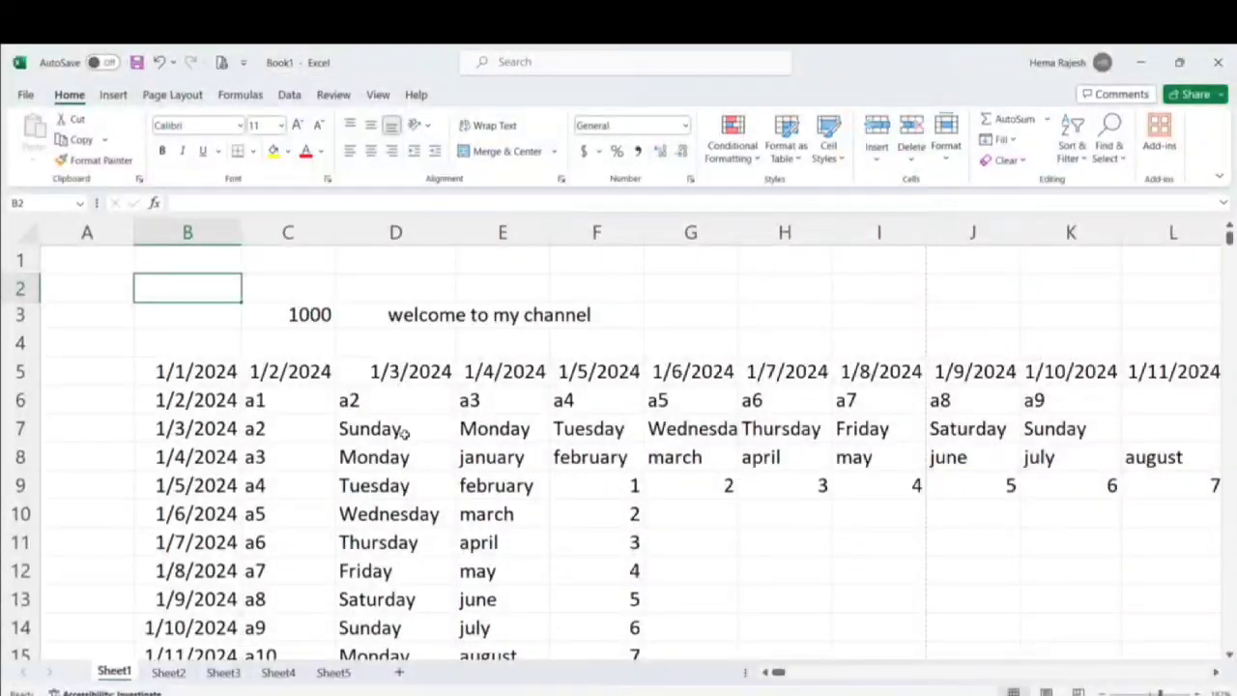
click(17, 93)
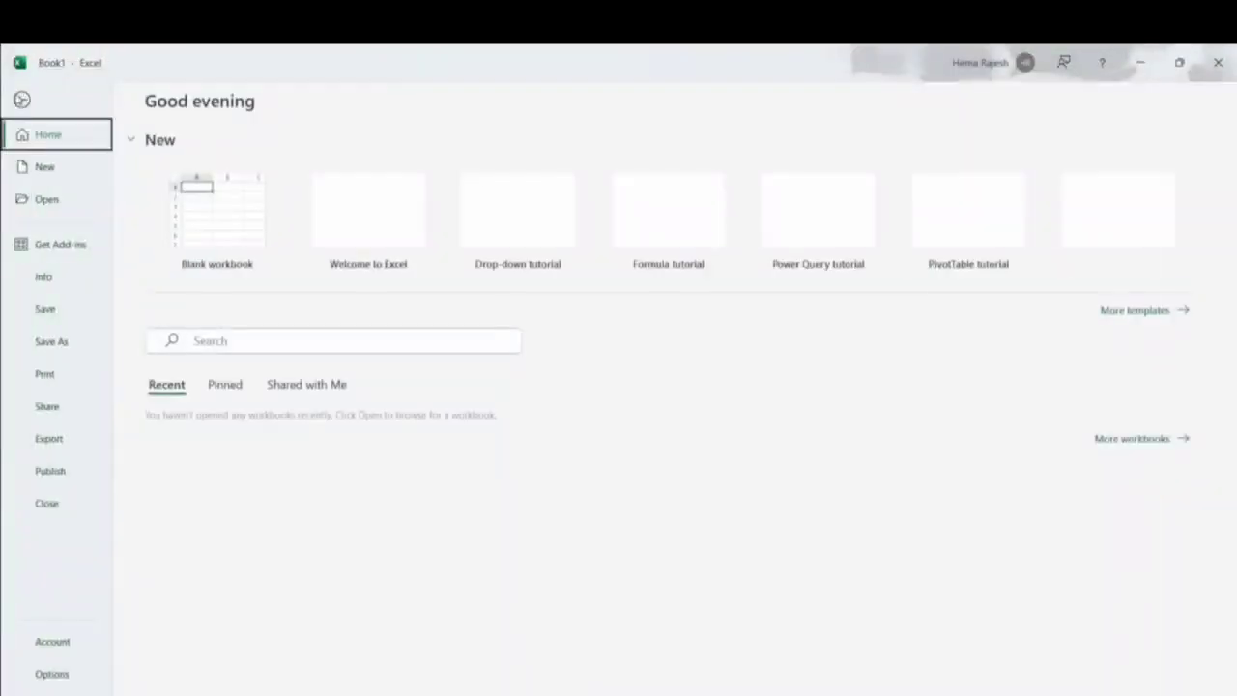
click(90, 374)
click(802, 425)
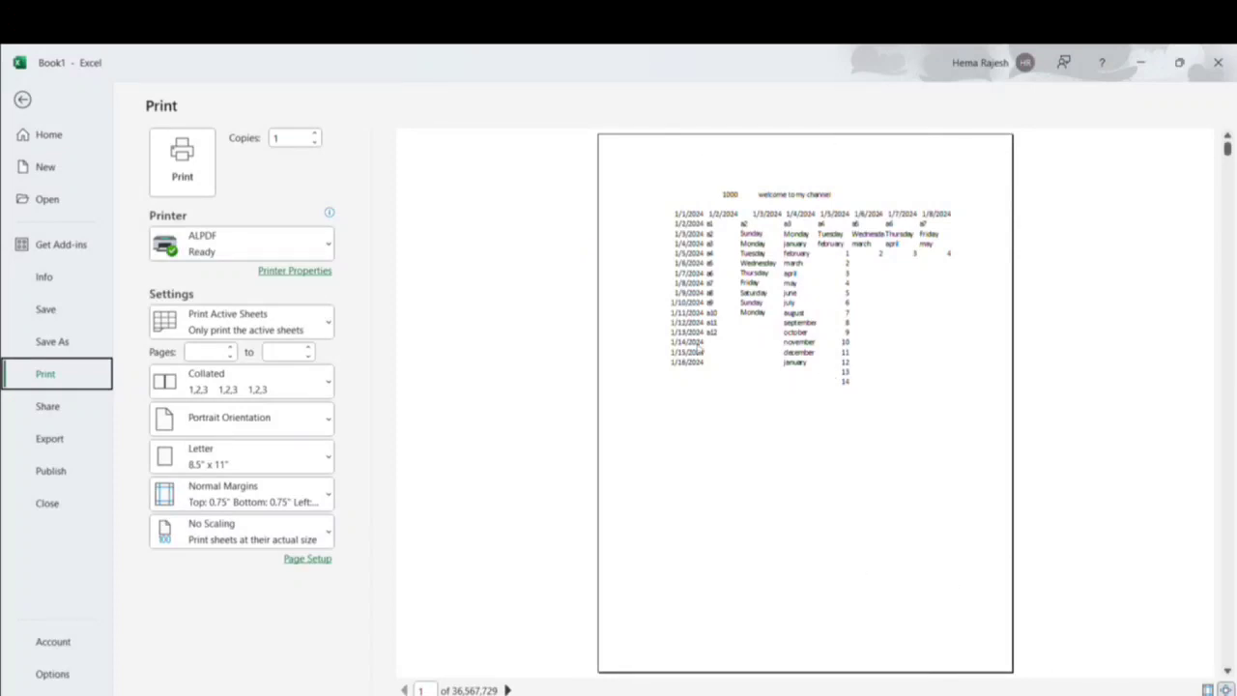
click(23, 99)
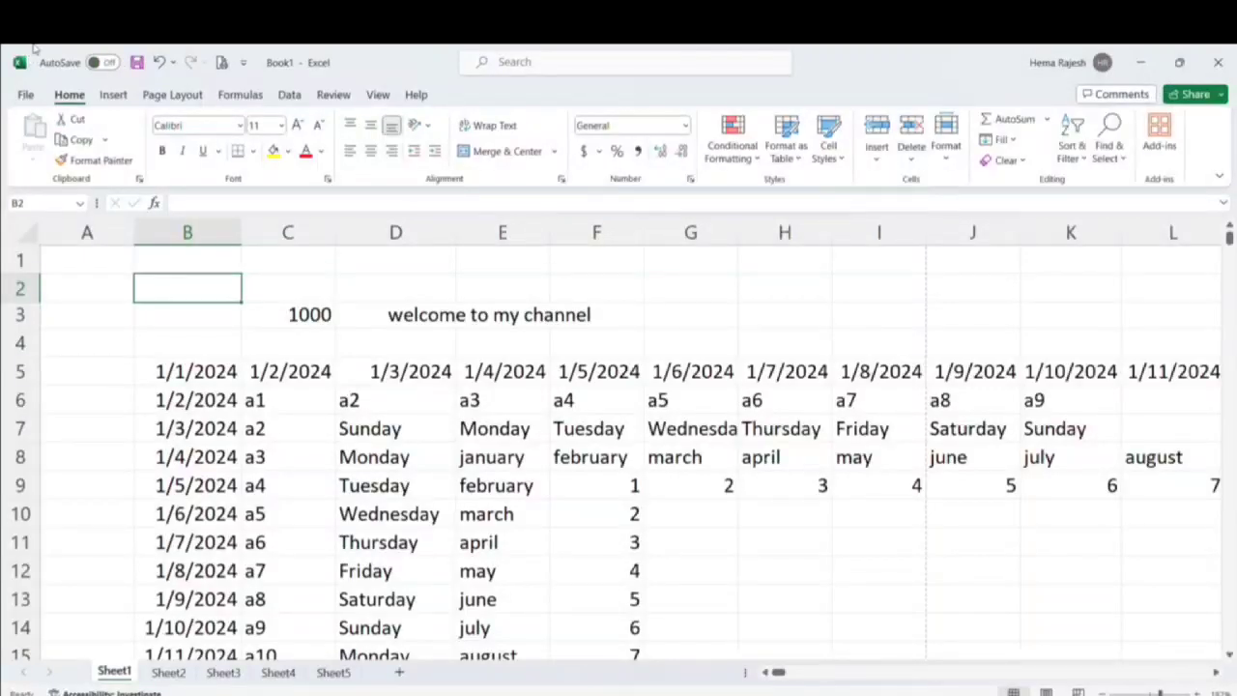
Step: Show the sheet's print preview using the Quick Access Toolbar shortcut, and return to the worksheet
click(246, 63)
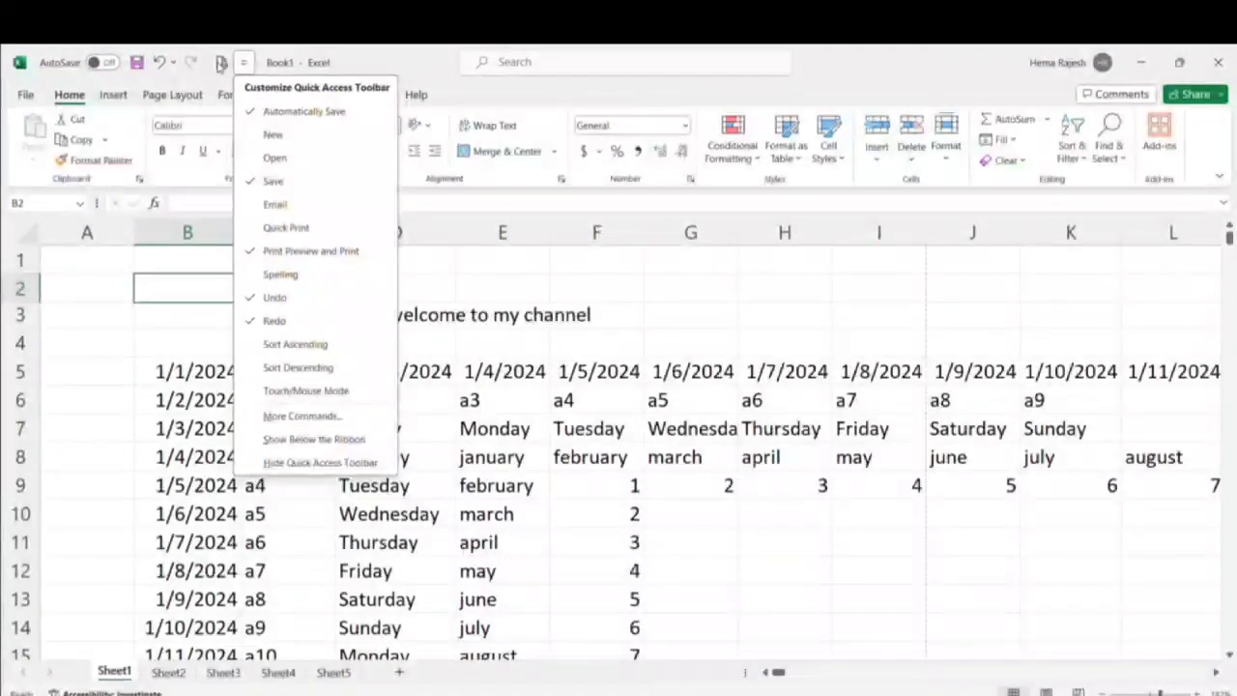
click(221, 66)
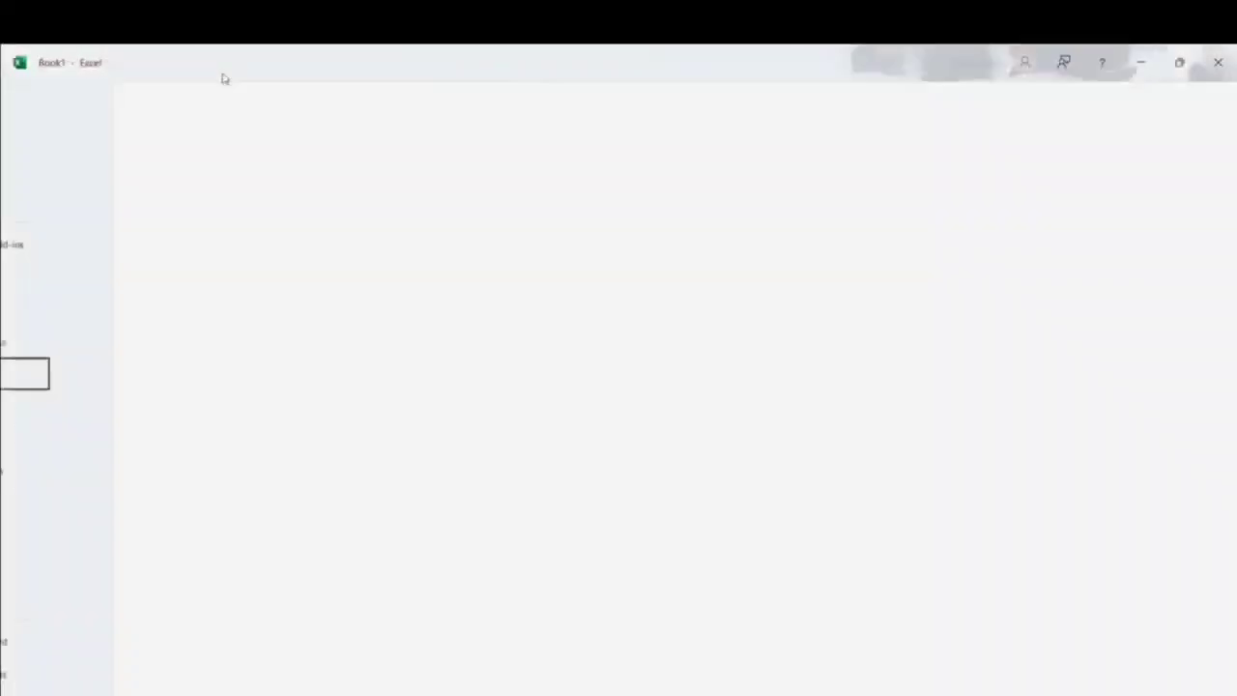
click(19, 102)
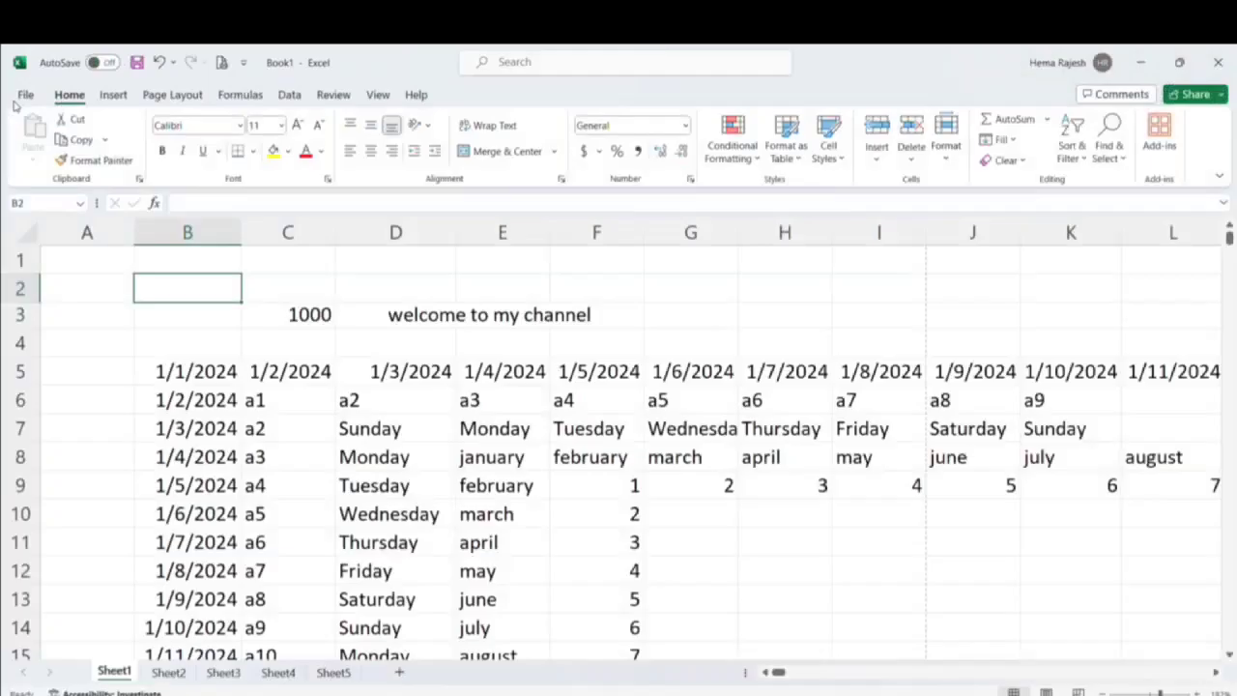
click(223, 62)
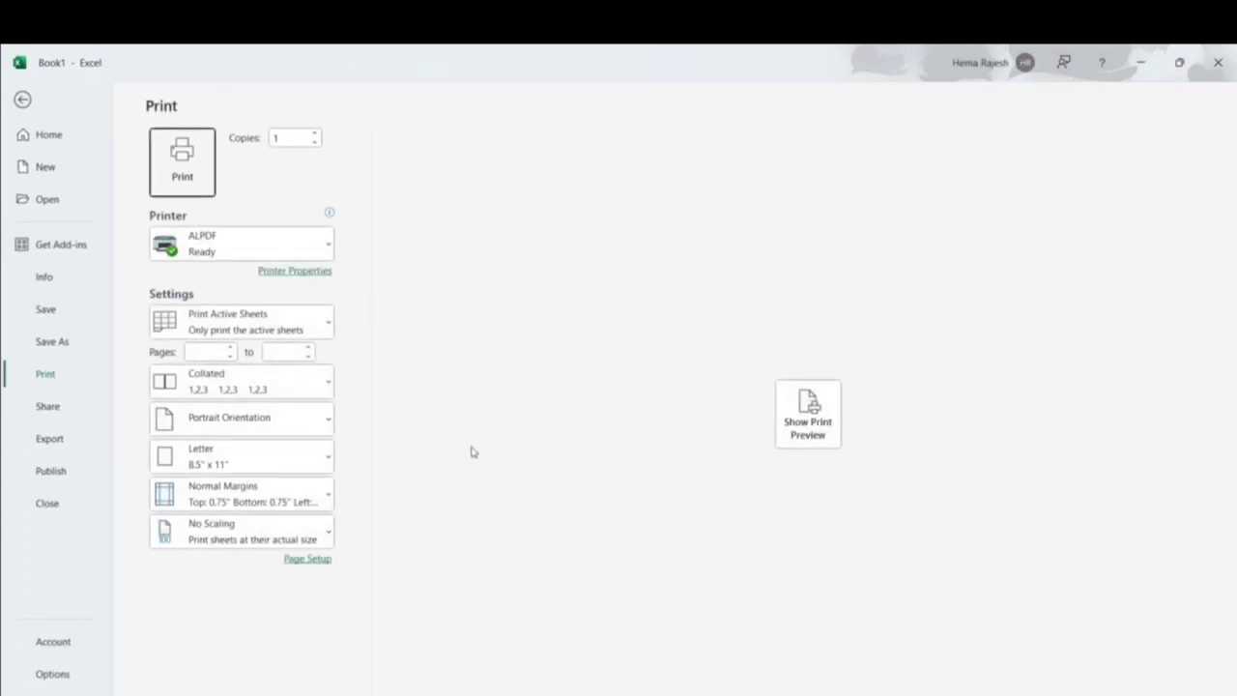
click(799, 417)
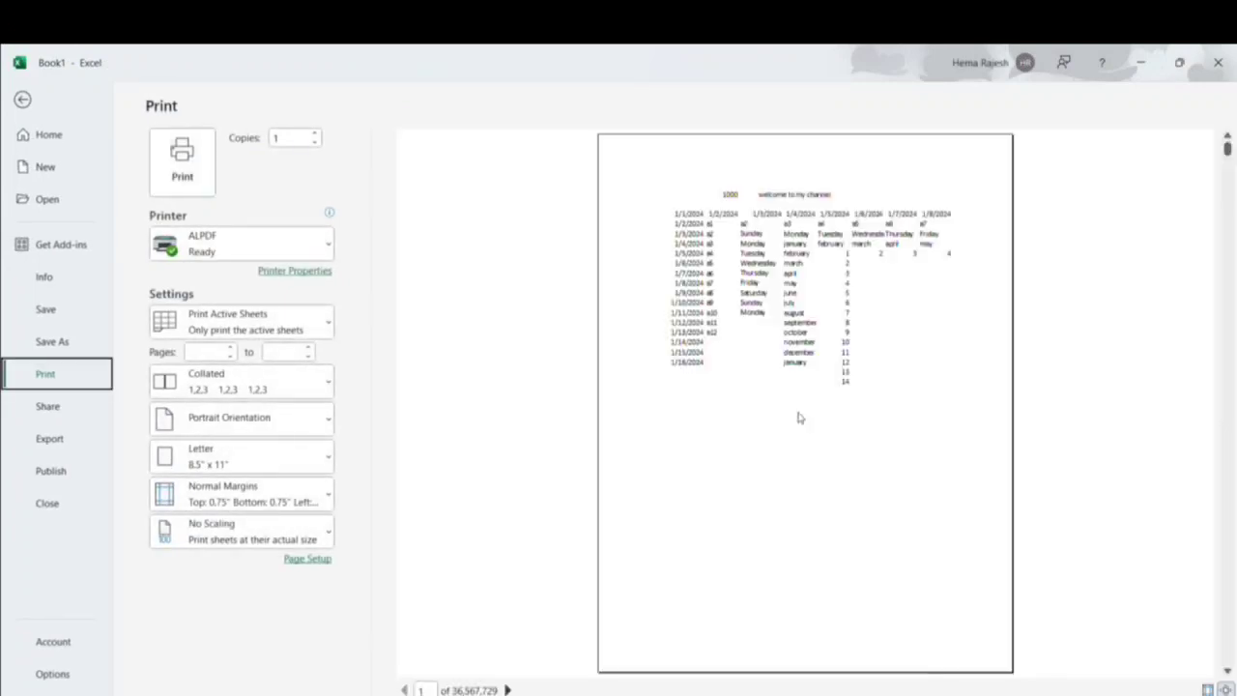
click(22, 99)
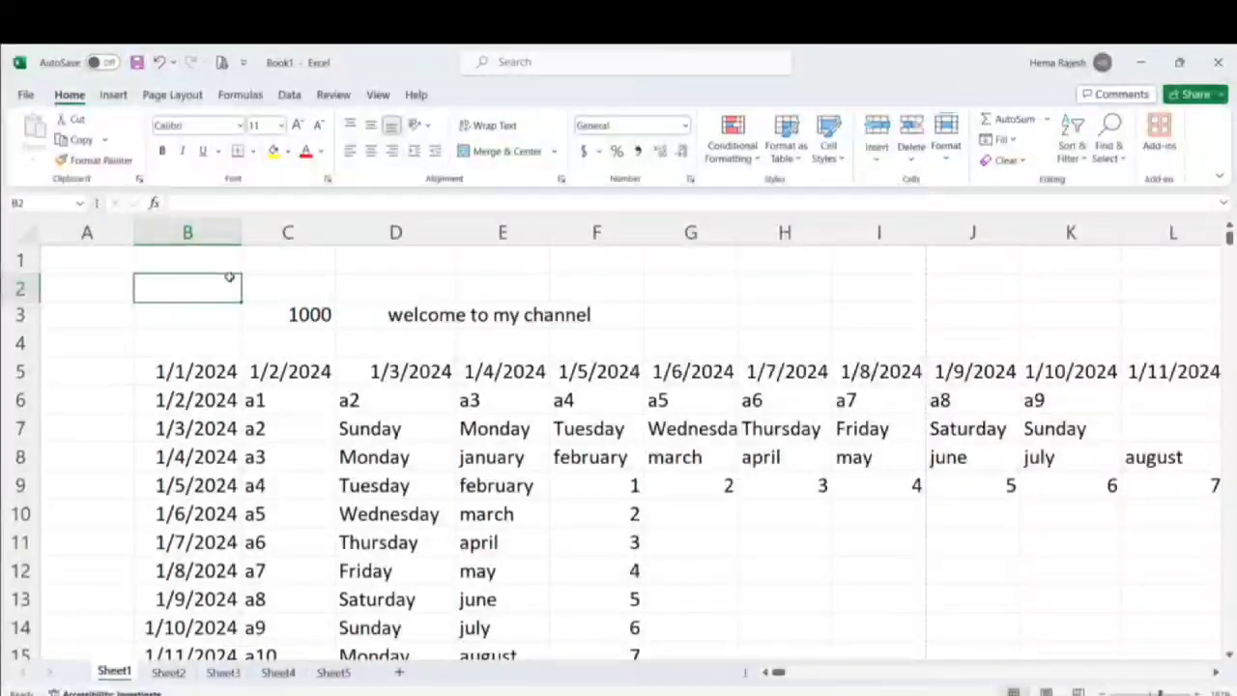
Step: Change the font of the number in cell C3 to Algerian
click(299, 316)
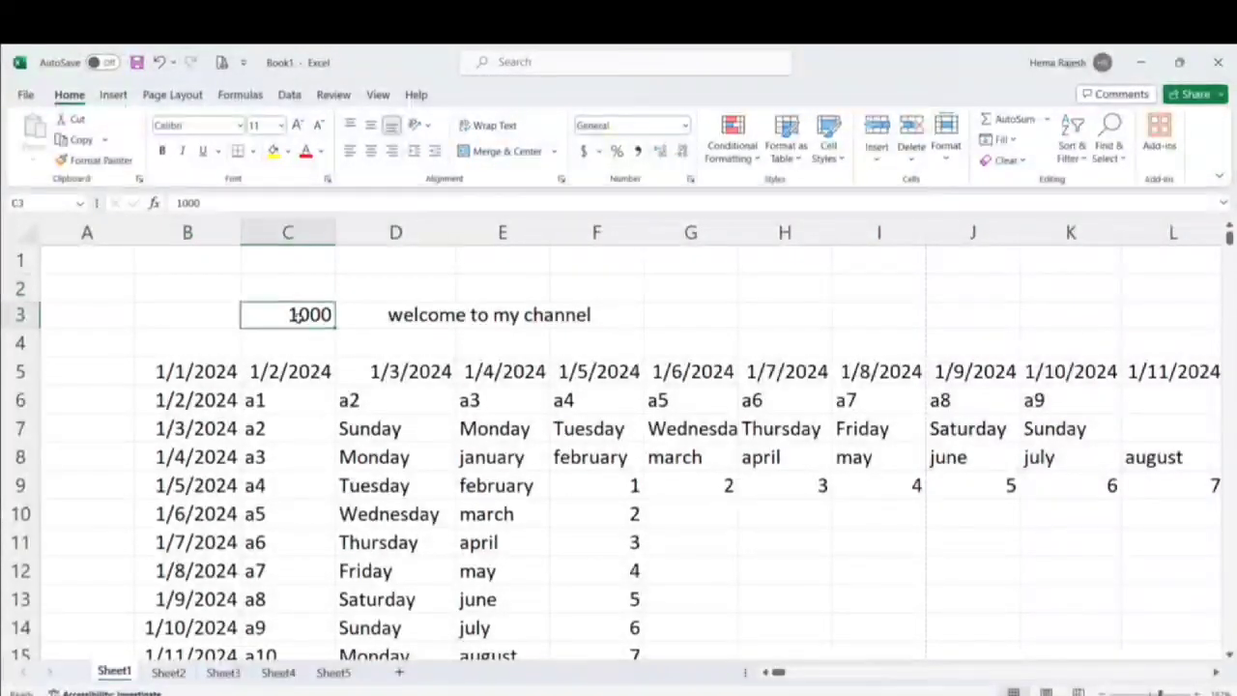
click(238, 128)
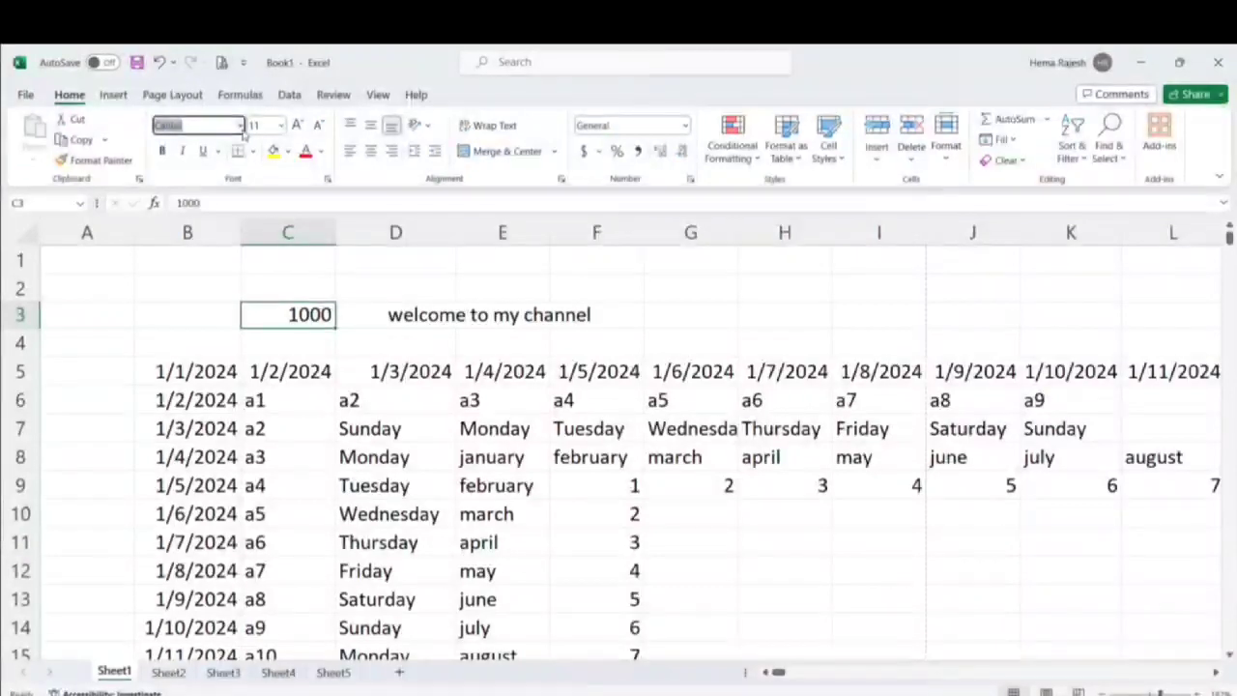
click(240, 126)
click(232, 257)
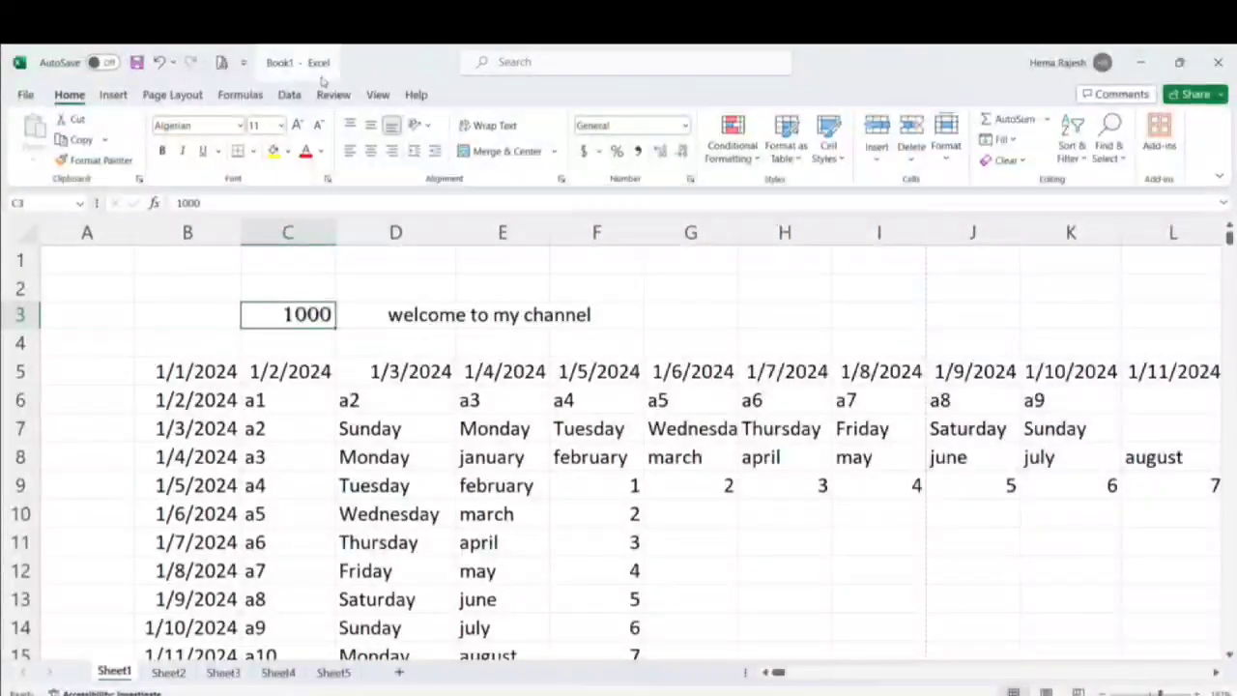
Step: Display the Insert commands and add four blank worksheets after Sheet1
click(111, 95)
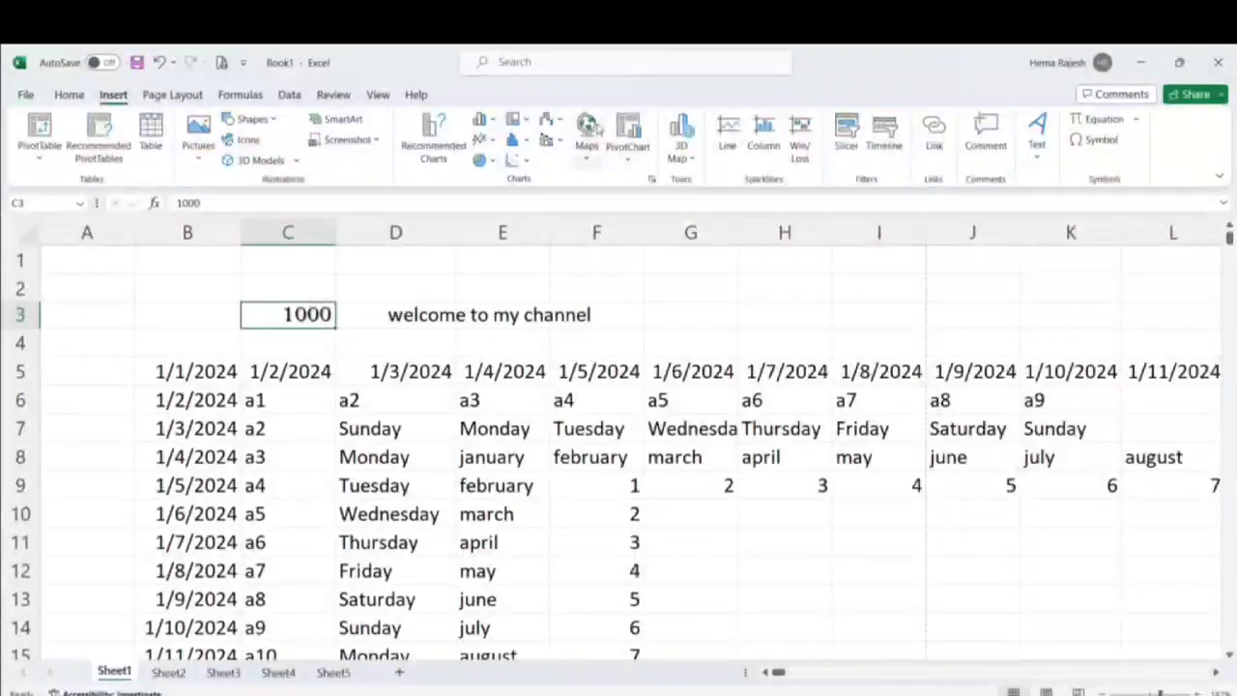
click(540, 70)
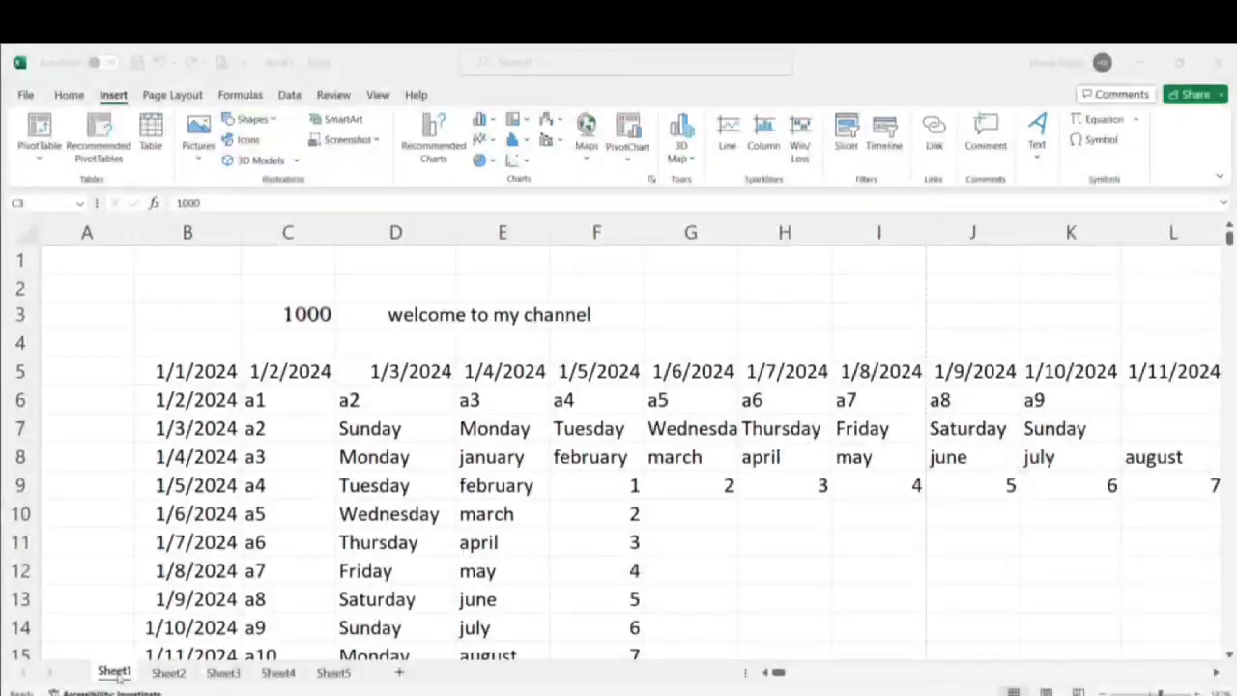
click(399, 671)
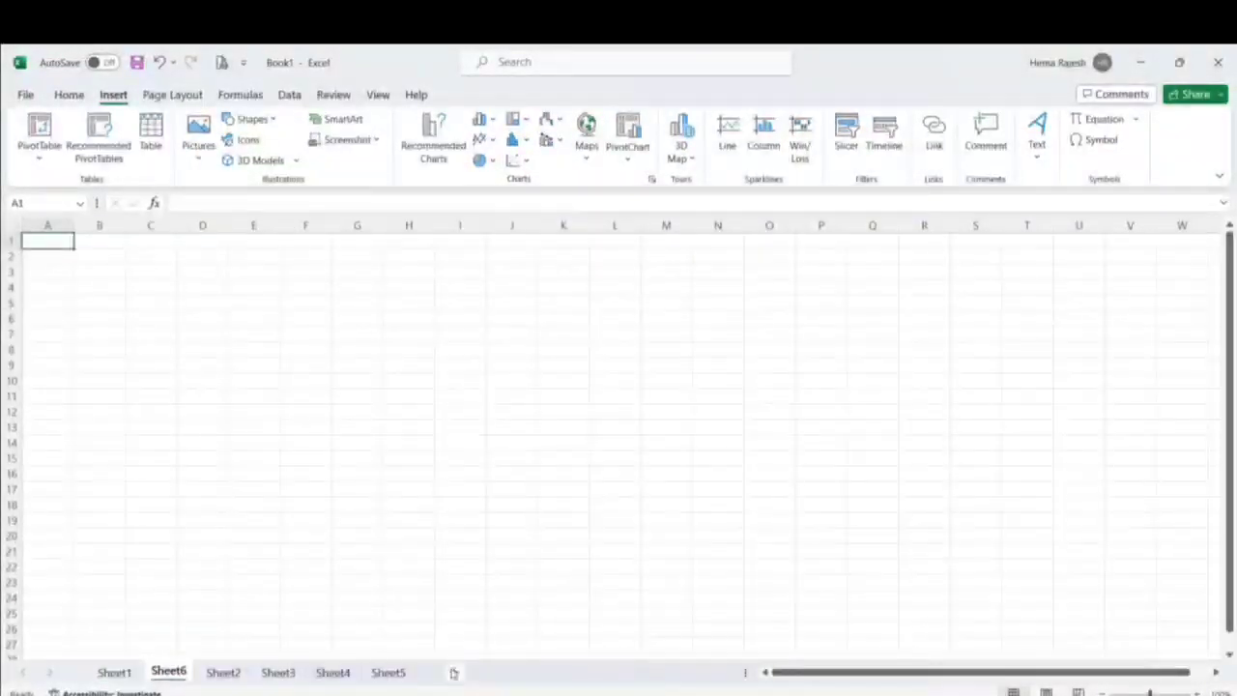
click(453, 672)
click(508, 672)
click(562, 672)
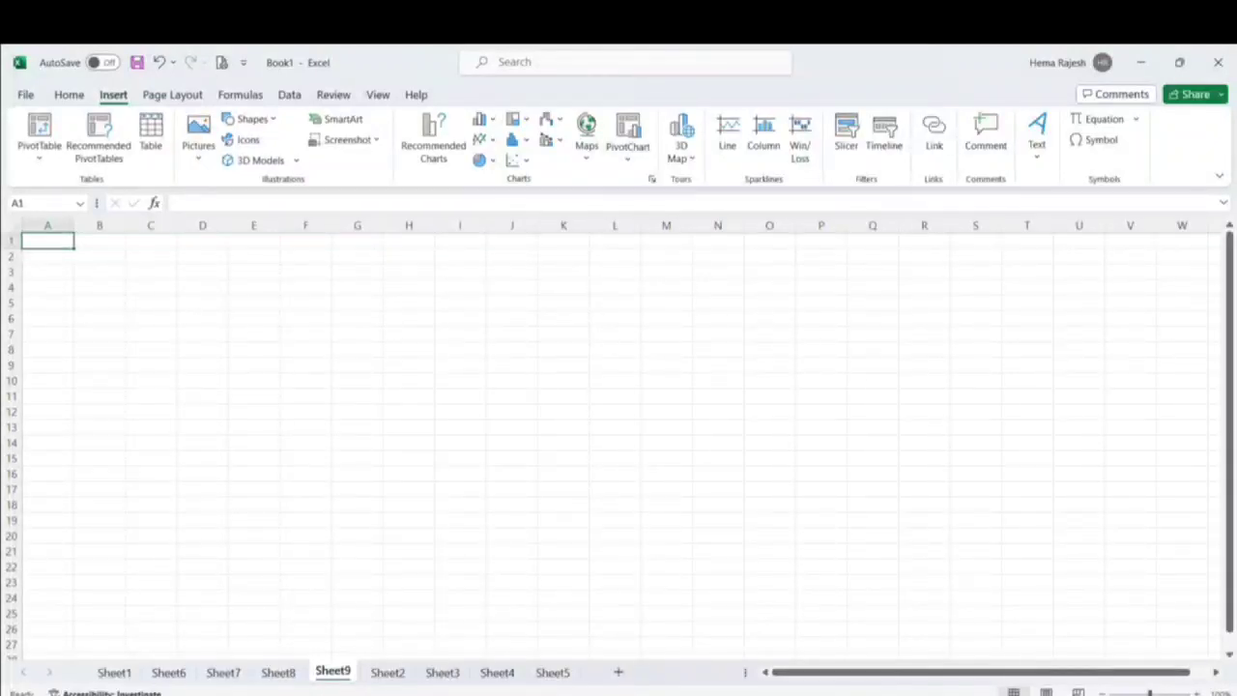
Step: Enter the text hello in cell C24 of Sheet9
click(103, 430)
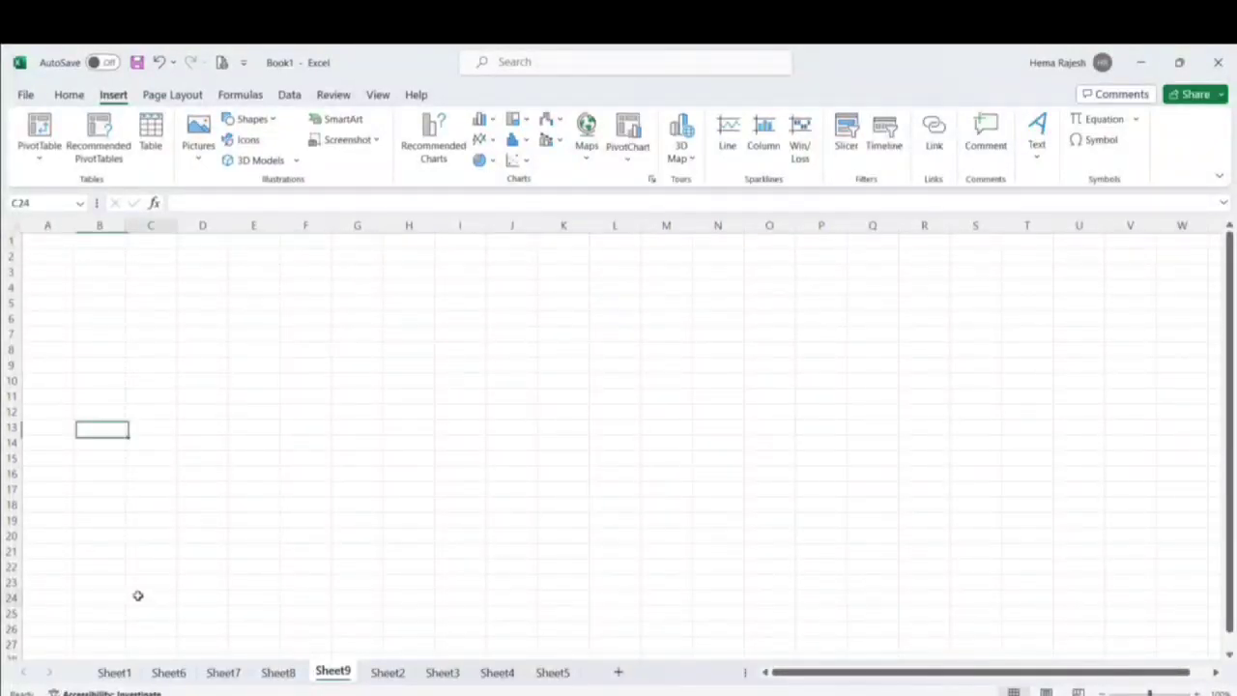
click(137, 596)
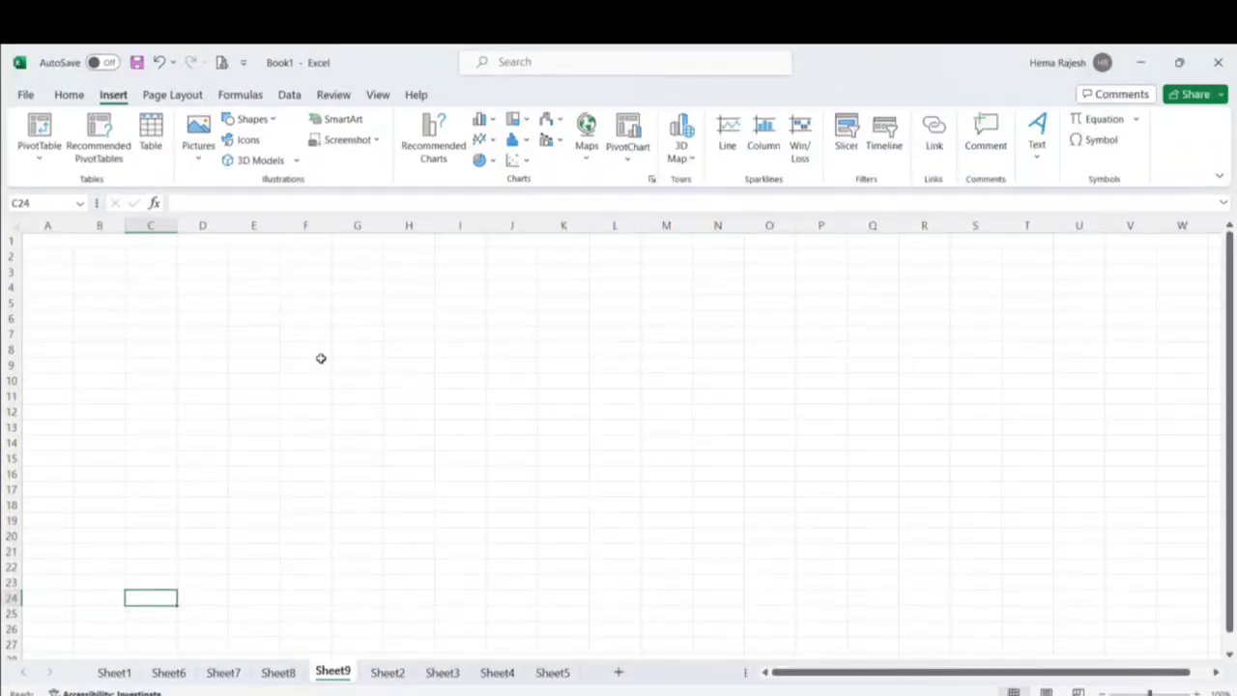
click(531, 64)
click(448, 343)
text(hello)
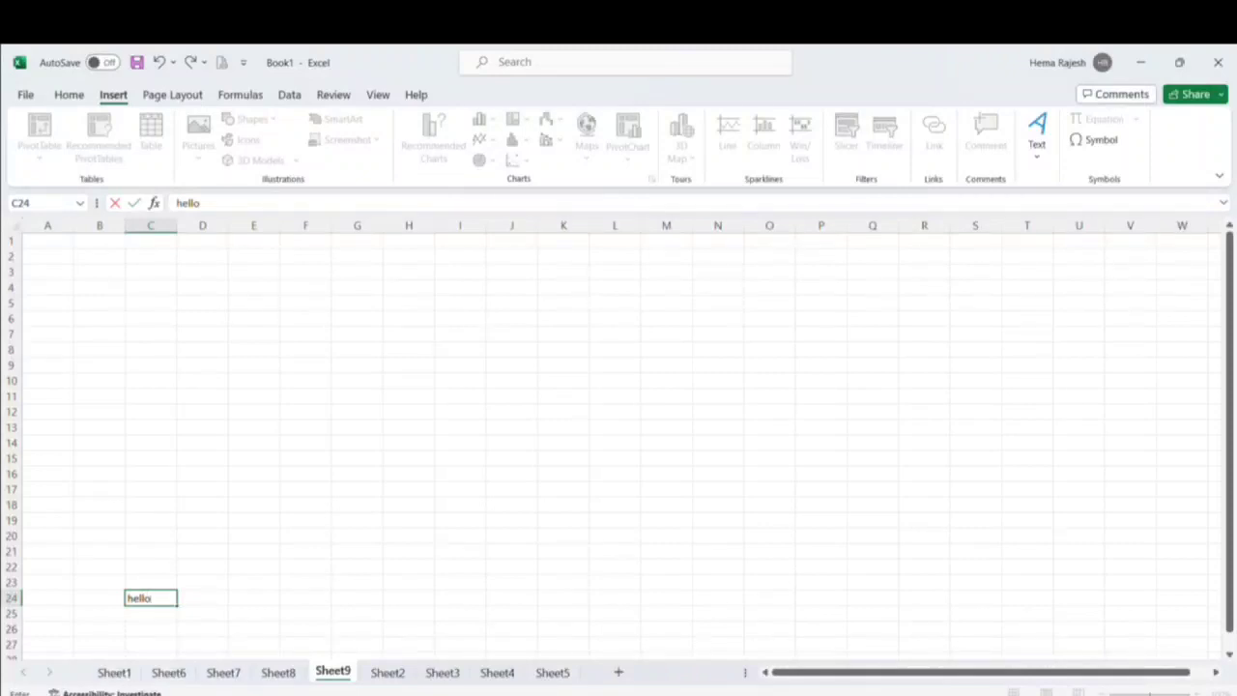
click(283, 503)
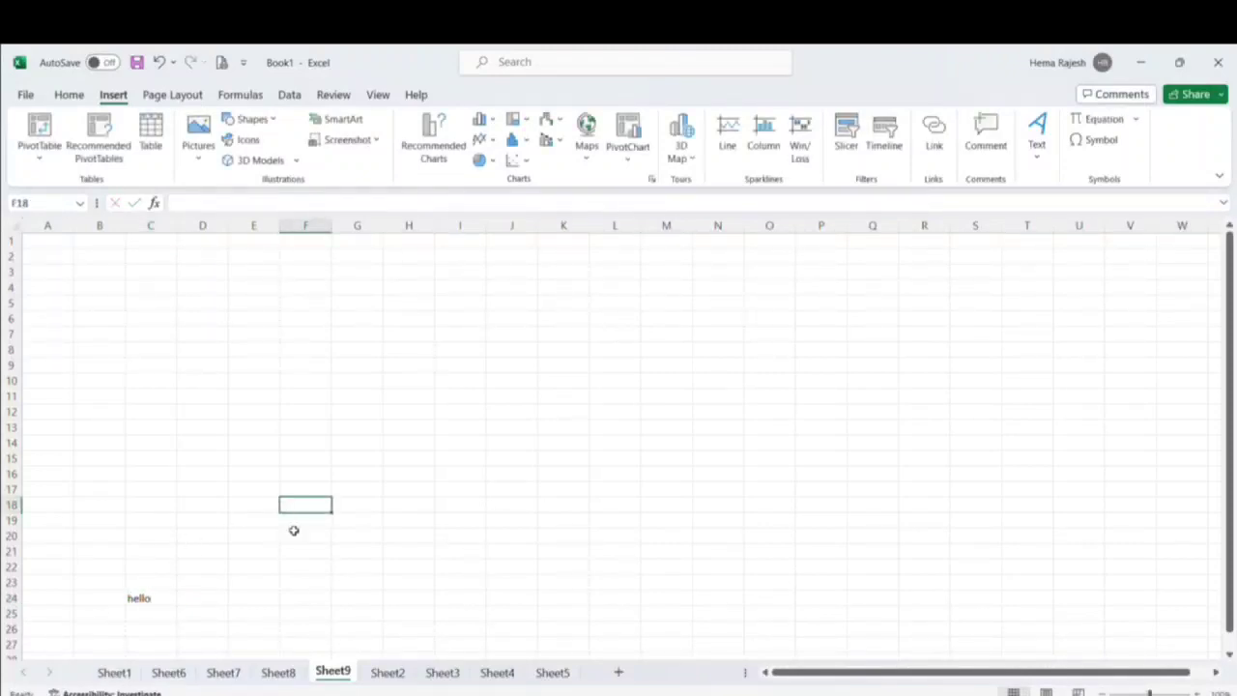
Step: Open cell C24 on Sheet9 for editing directly in the cell
click(162, 599)
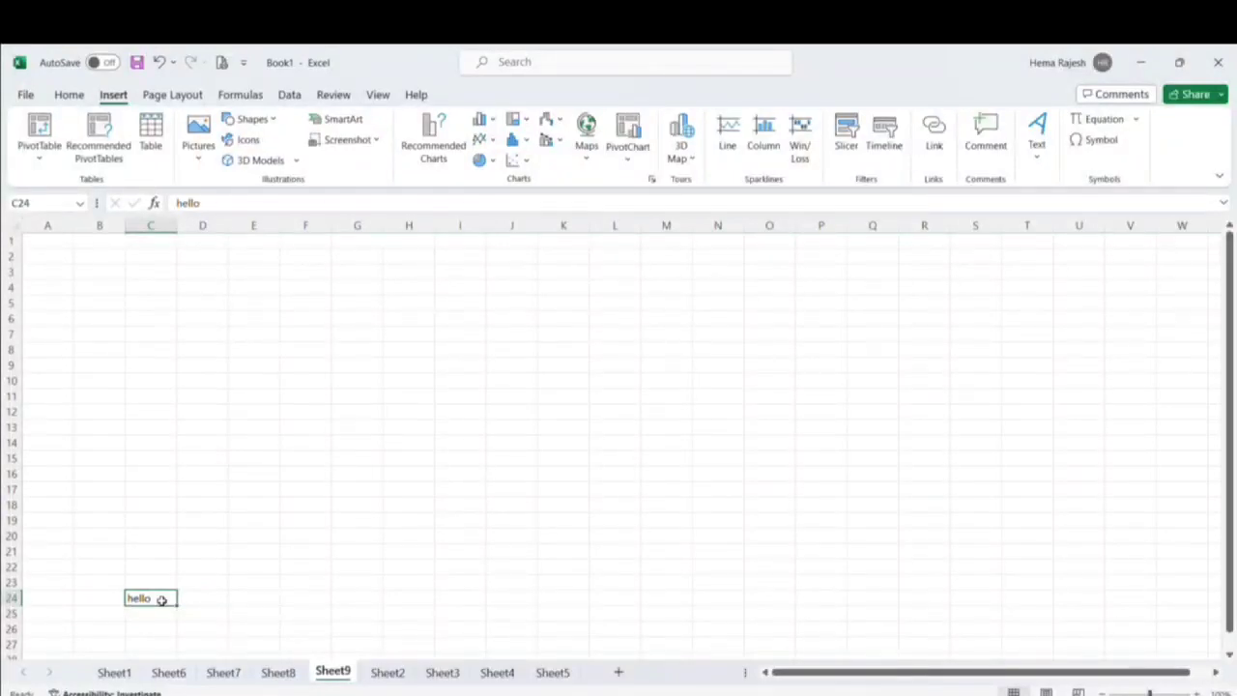
double_click(162, 599)
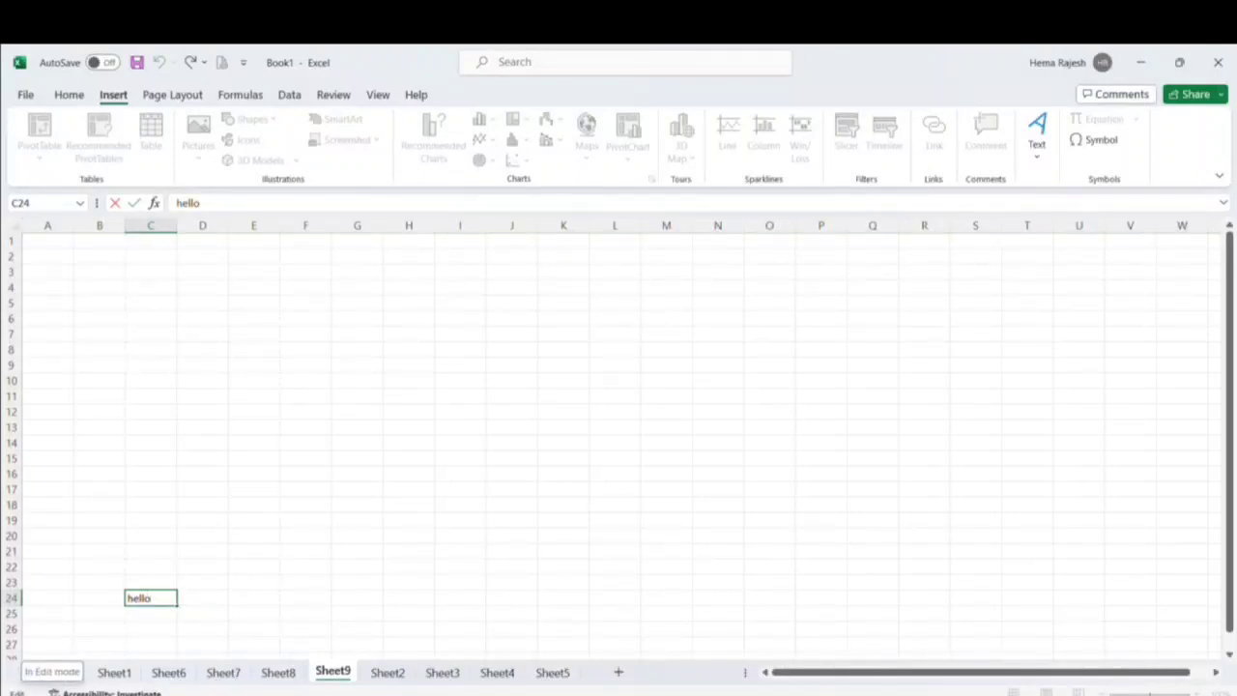
click(526, 77)
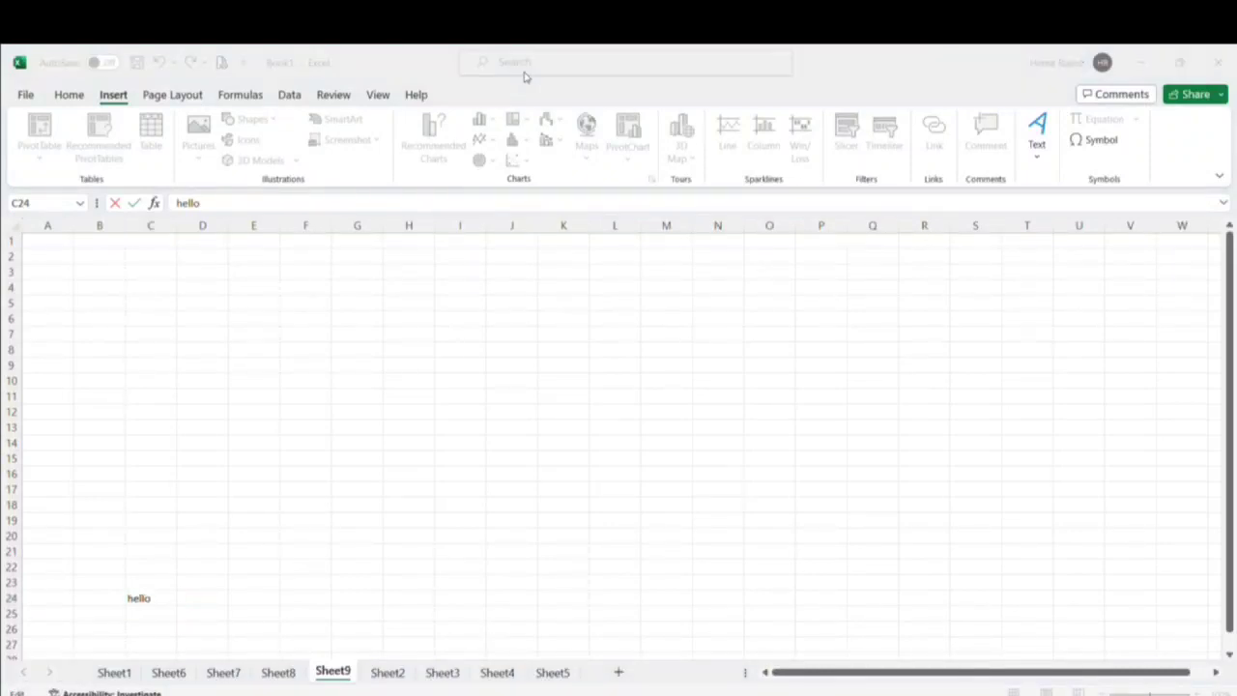